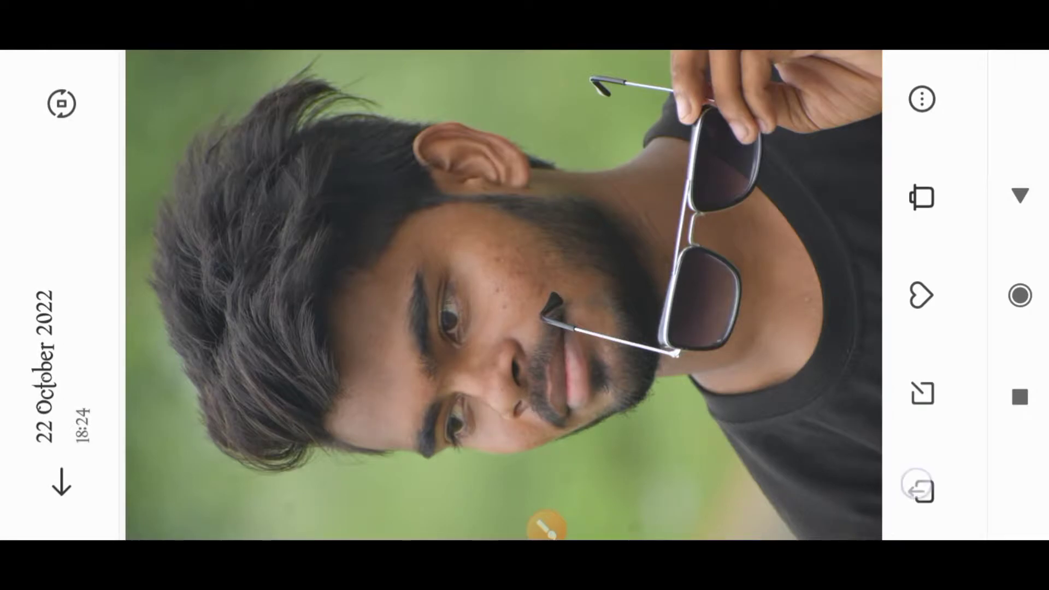
# Step: Share the portrait photo from Android Gallery into Autodesk SketchBook
pyautogui.click(921, 489)
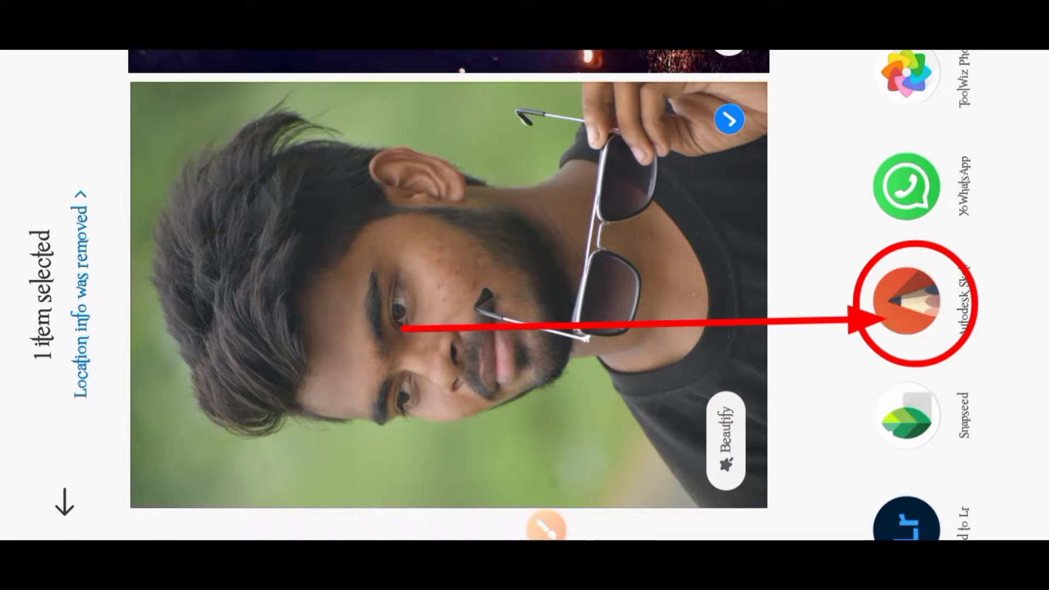
pyautogui.click(907, 301)
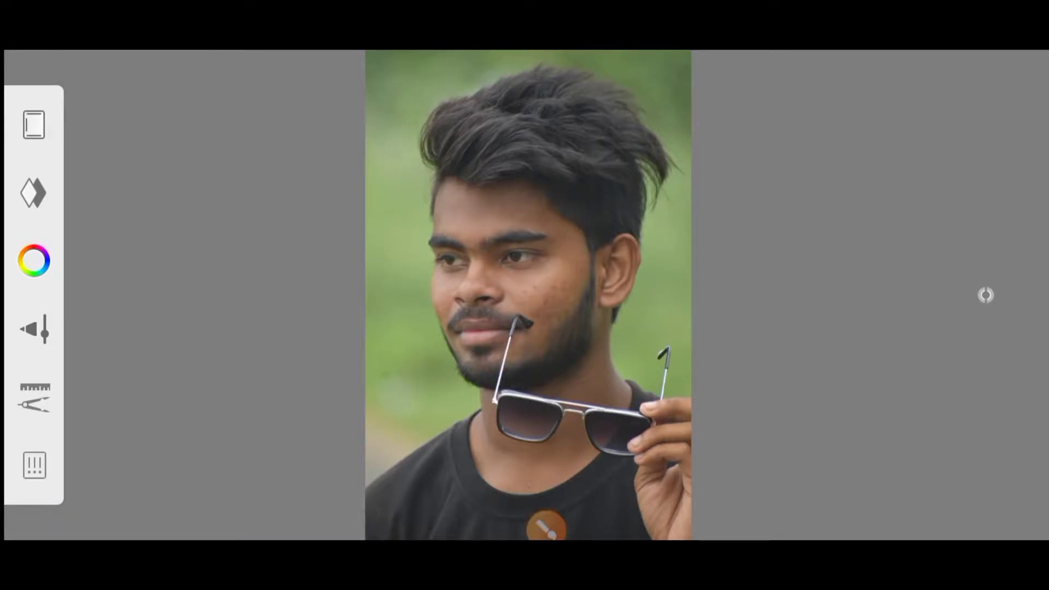
# Step: Select Smudge Flat Bristle Brush 3 from the Brush Library
pyautogui.click(985, 295)
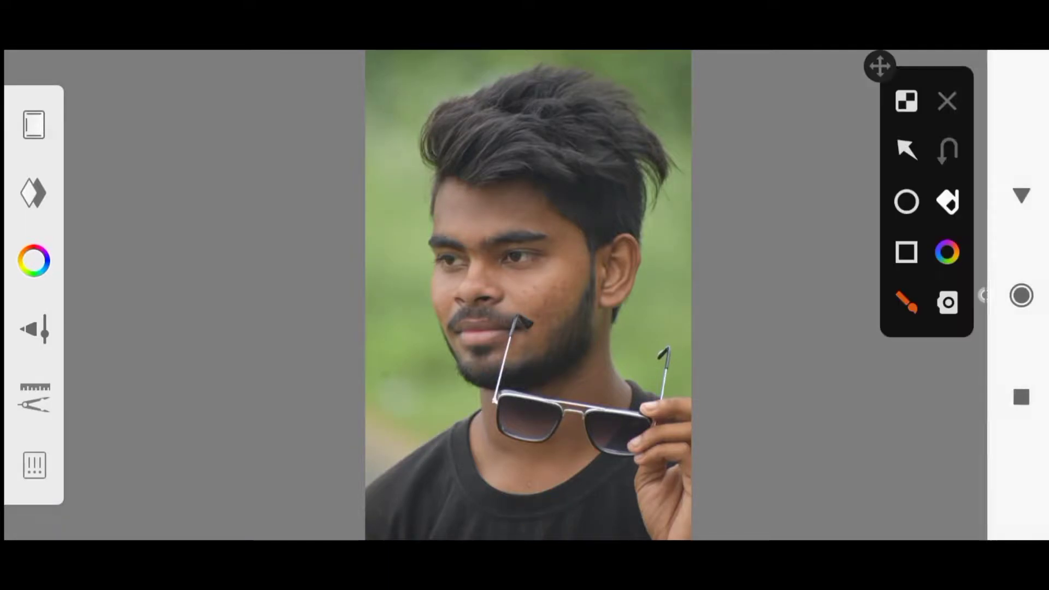
pyautogui.click(907, 149)
pyautogui.moveTo(328, 275); pyautogui.dragTo(175, 298)
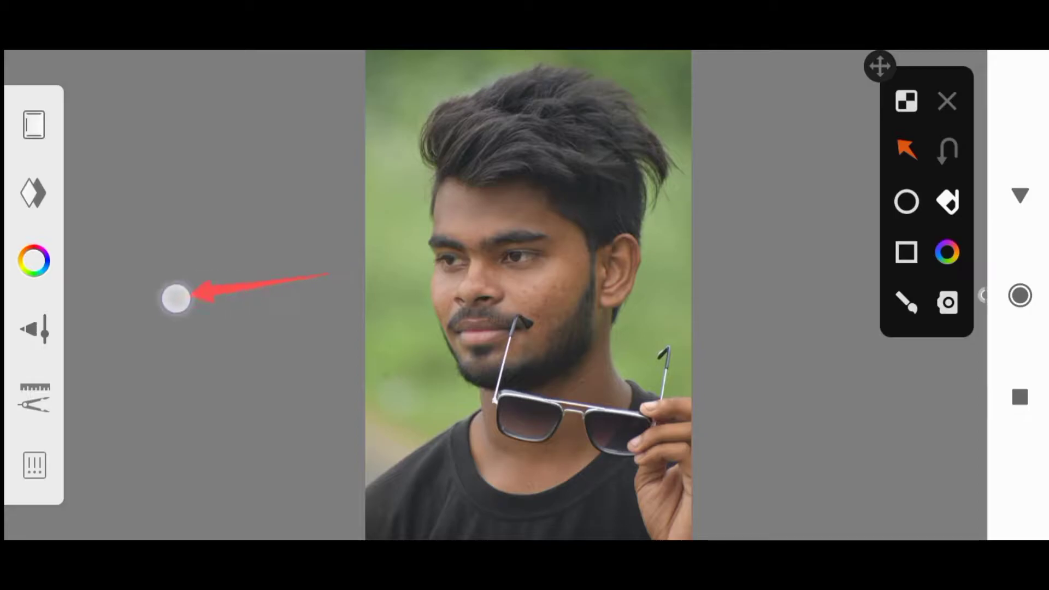
pyautogui.click(947, 102)
pyautogui.click(34, 329)
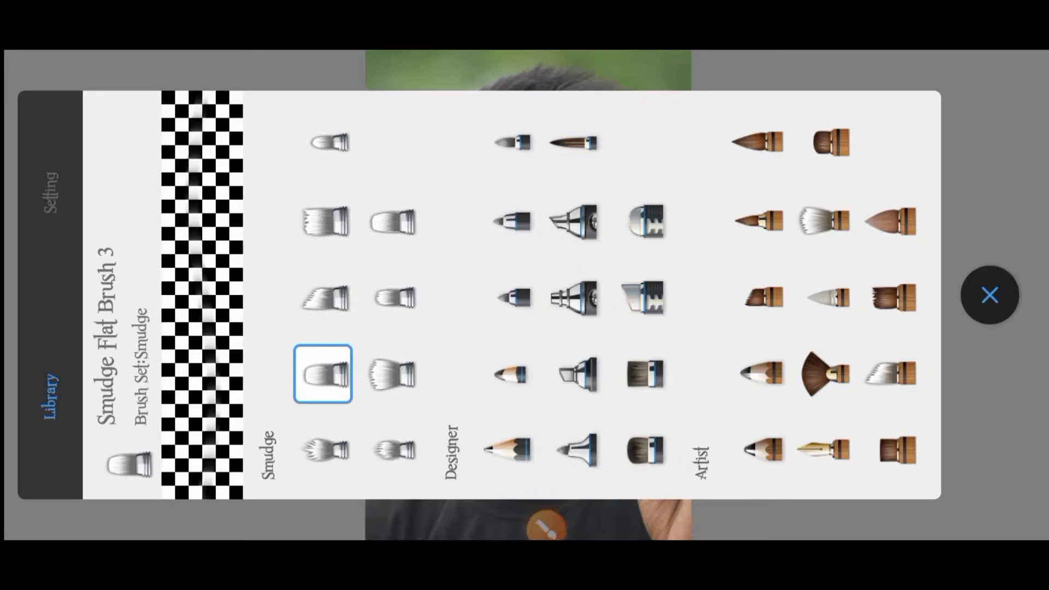
pyautogui.click(990, 295)
pyautogui.click(907, 252)
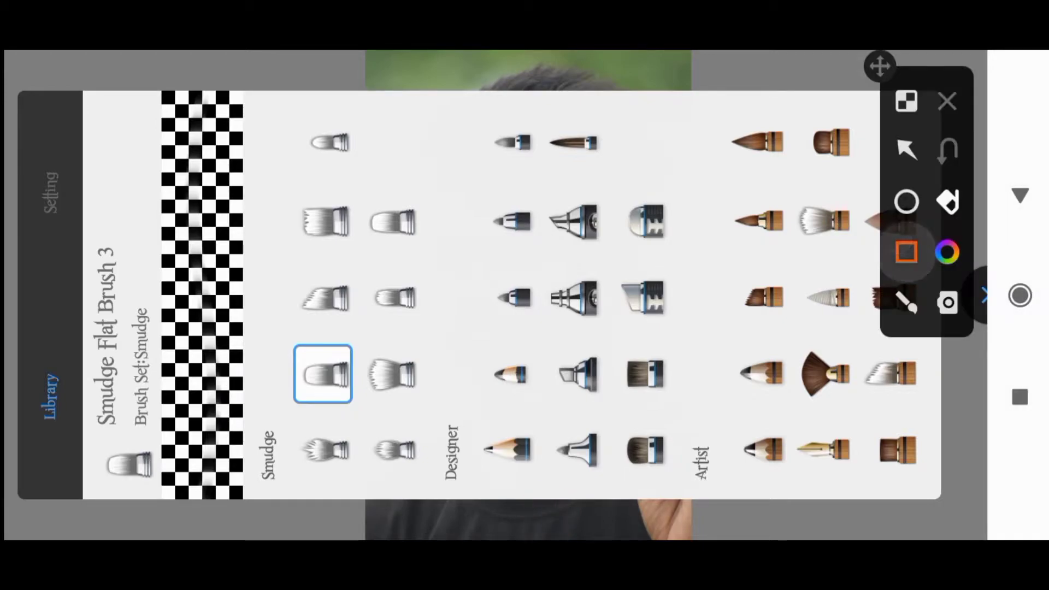
pyautogui.moveTo(291, 212); pyautogui.dragTo(365, 174)
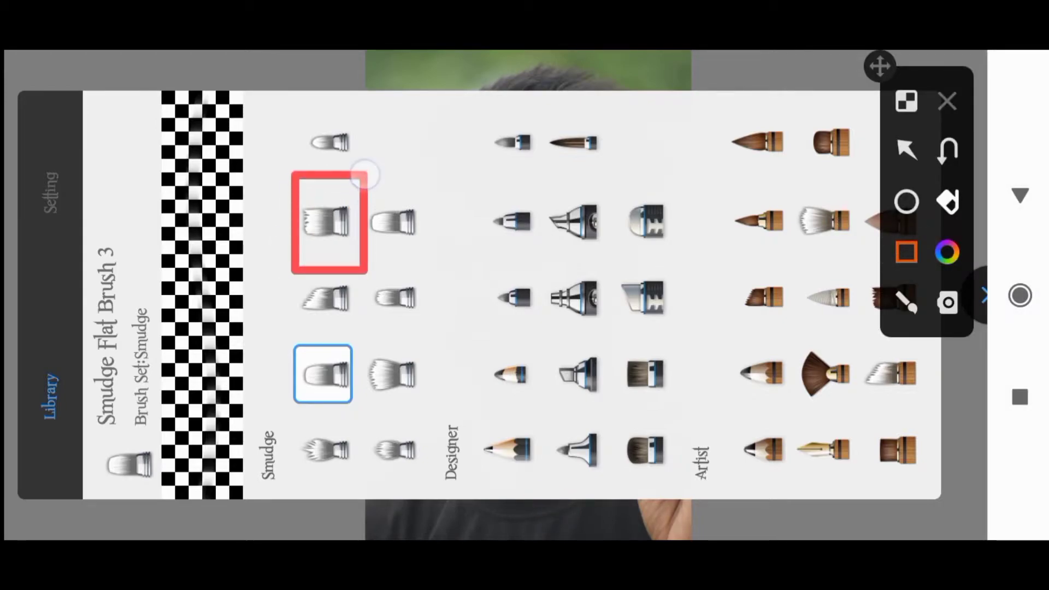
pyautogui.click(914, 143)
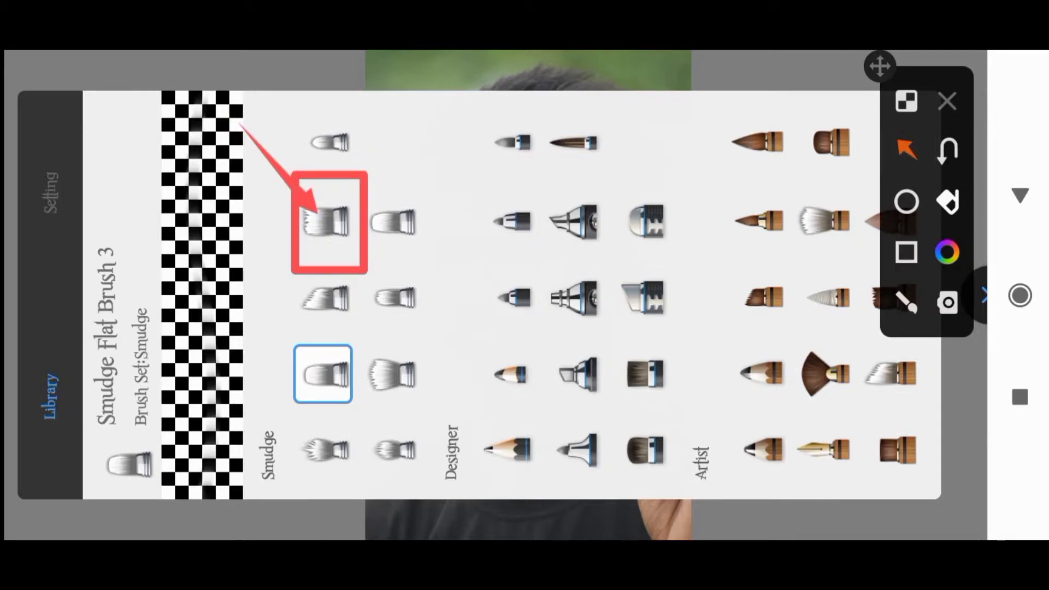
pyautogui.click(947, 101)
pyautogui.click(325, 222)
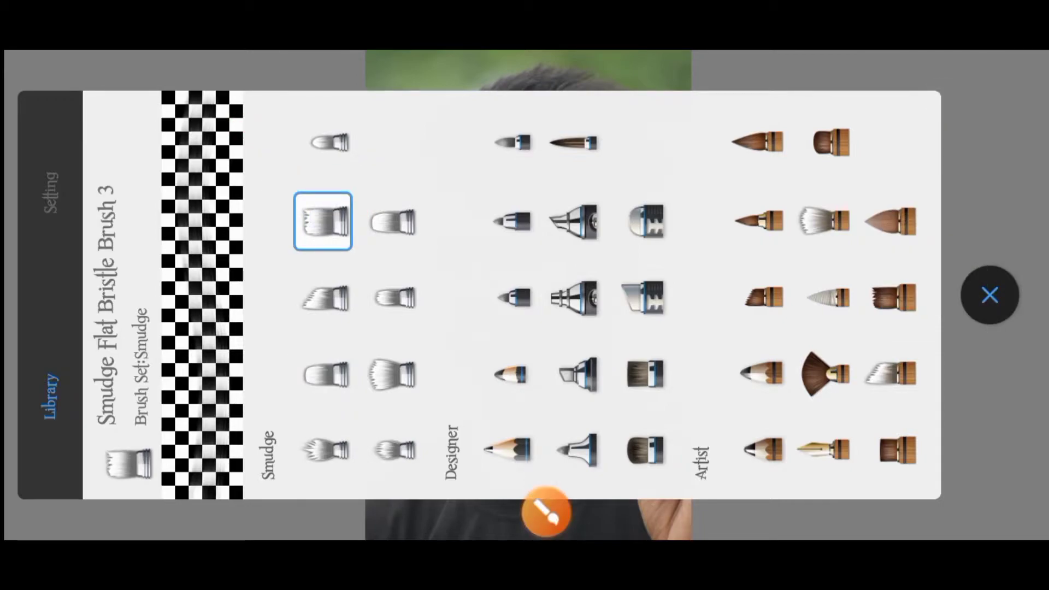
# Step: Set the smudge brush to size 28.0, flow 1% and strength 4%
pyautogui.click(990, 295)
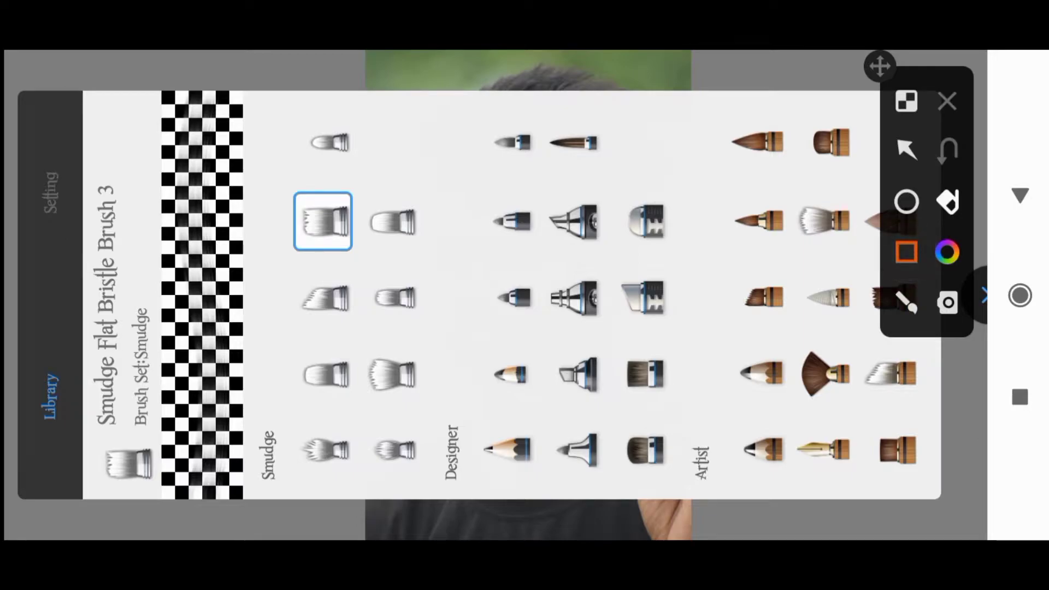
pyautogui.moveTo(18, 210); pyautogui.dragTo(83, 125)
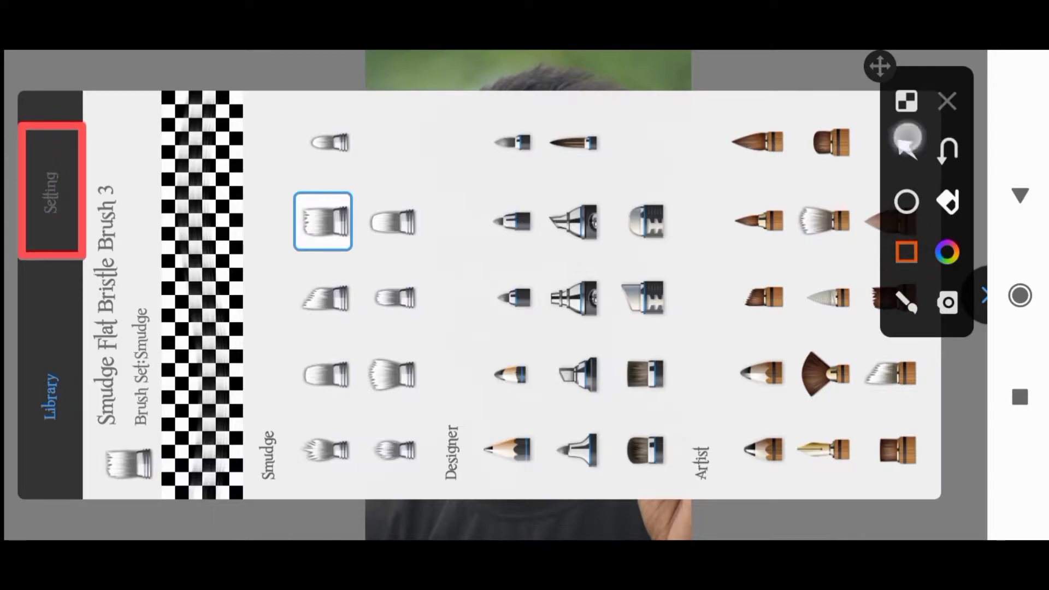
pyautogui.click(907, 141)
pyautogui.moveTo(201, 212); pyautogui.dragTo(88, 167)
pyautogui.click(946, 101)
pyautogui.click(49, 171)
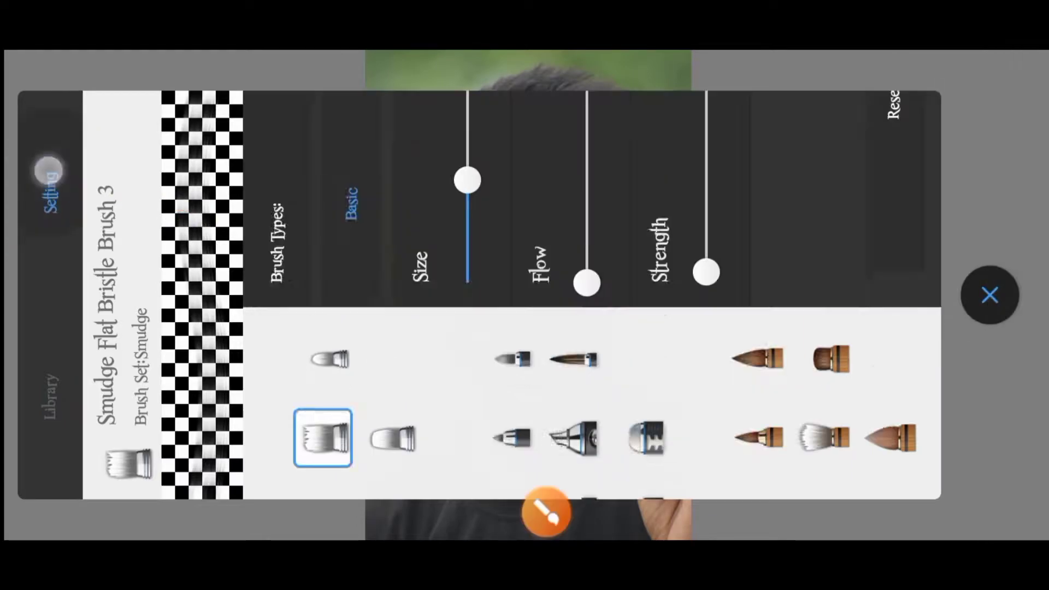
pyautogui.moveTo(468, 372); pyautogui.dragTo(468, 377)
pyautogui.click(546, 512)
pyautogui.click(907, 201)
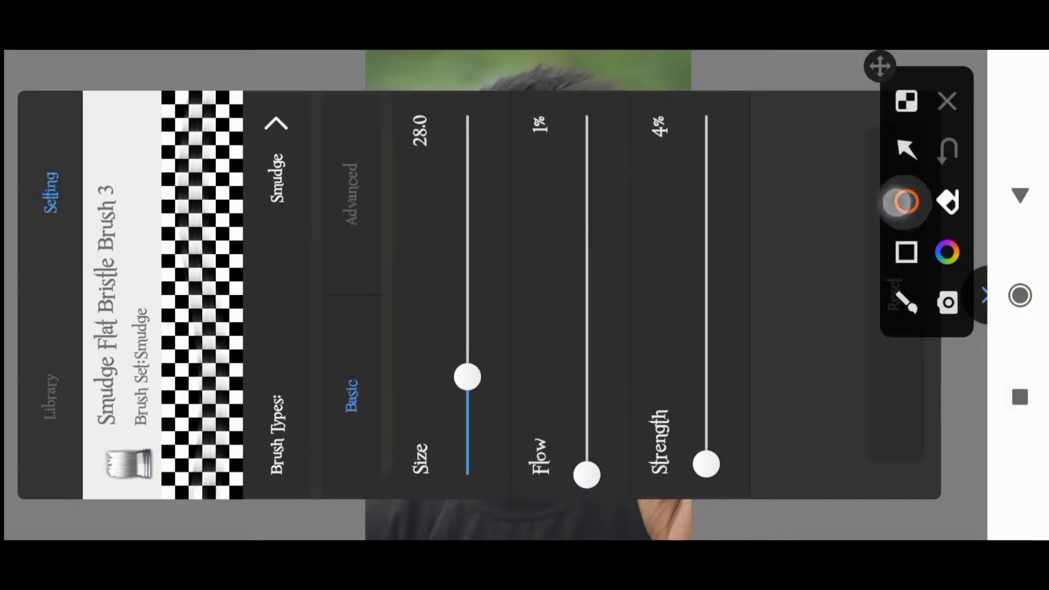
pyautogui.moveTo(508, 166); pyautogui.dragTo(580, 93)
pyautogui.moveTo(654, 149); pyautogui.dragTo(667, 90)
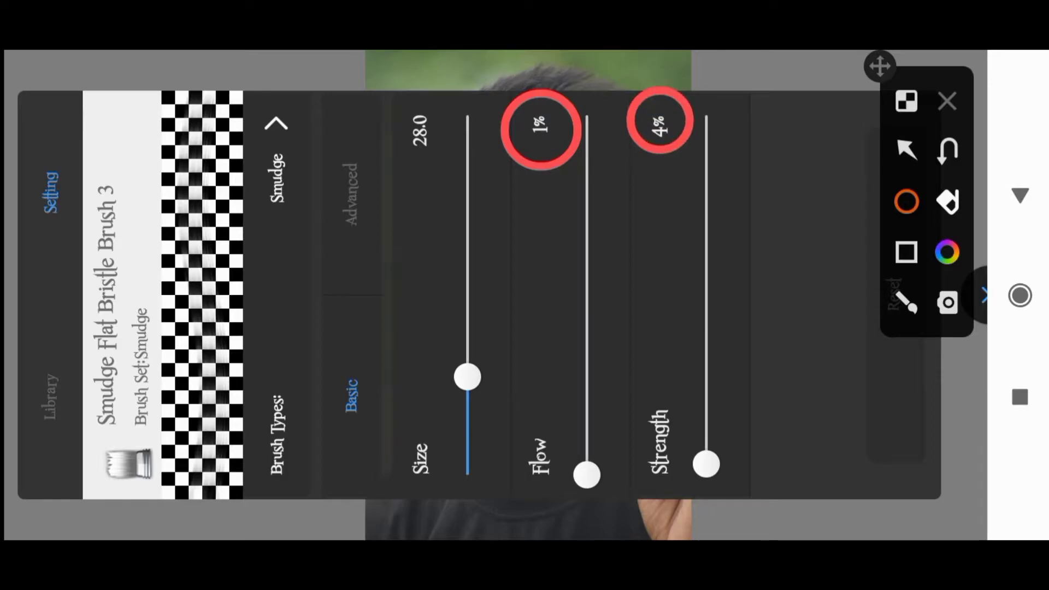
pyautogui.click(947, 101)
# Step: Smudge the skin around the eye, nose and cheek smooth
pyautogui.click(820, 519)
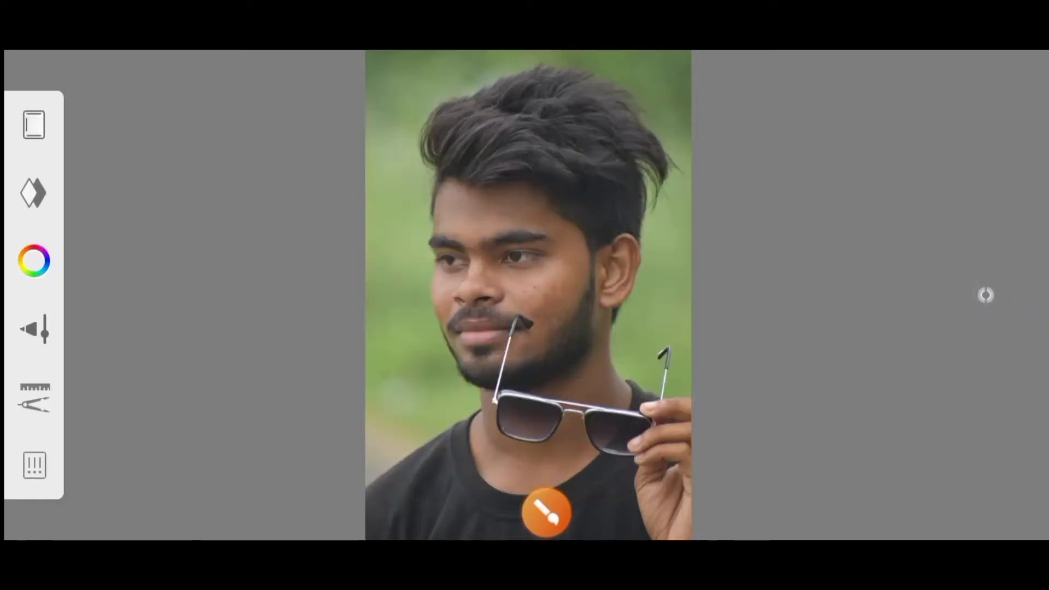
pyautogui.scroll(3, 594, 307)
pyautogui.scroll(3, 585, 306)
pyautogui.scroll(3, 579, 304)
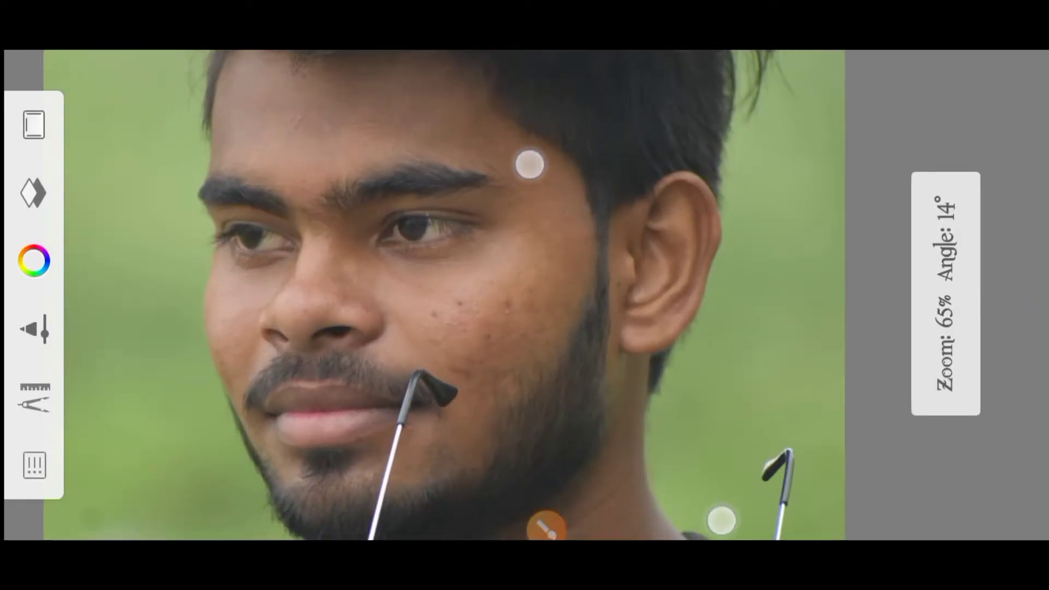
pyautogui.scroll(3, 576, 300)
pyautogui.scroll(2, 618, 231)
pyautogui.scroll(3, 676, 274)
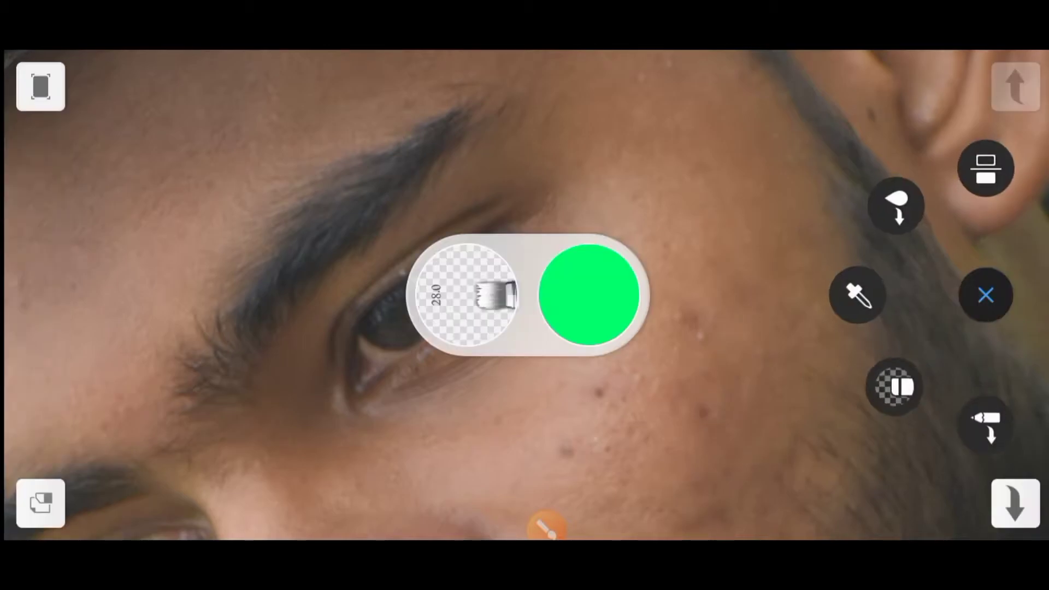
pyautogui.click(539, 145)
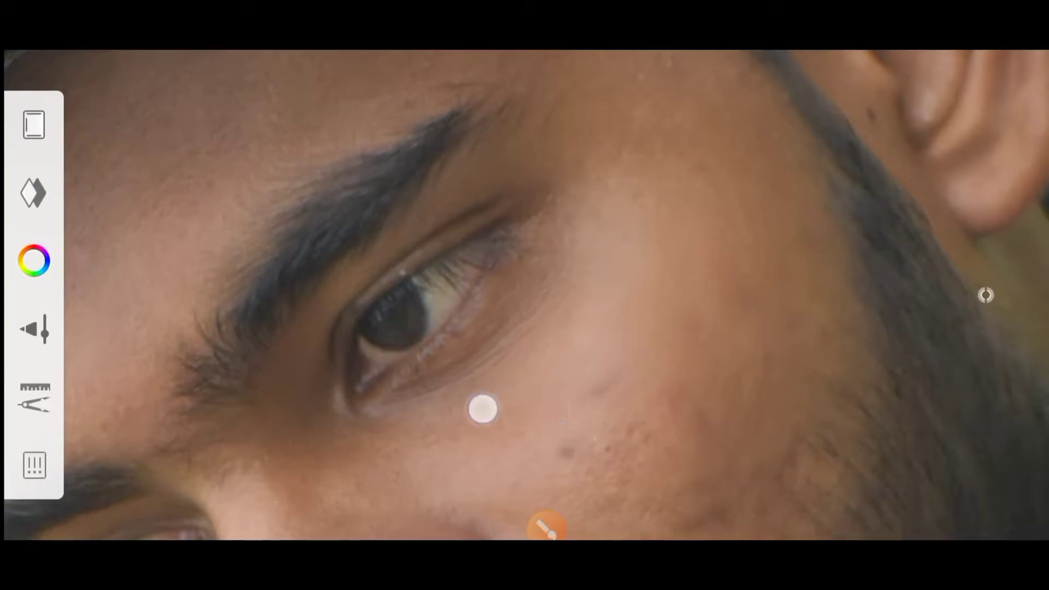
pyautogui.moveTo(720, 416); pyautogui.dragTo(689, 326)
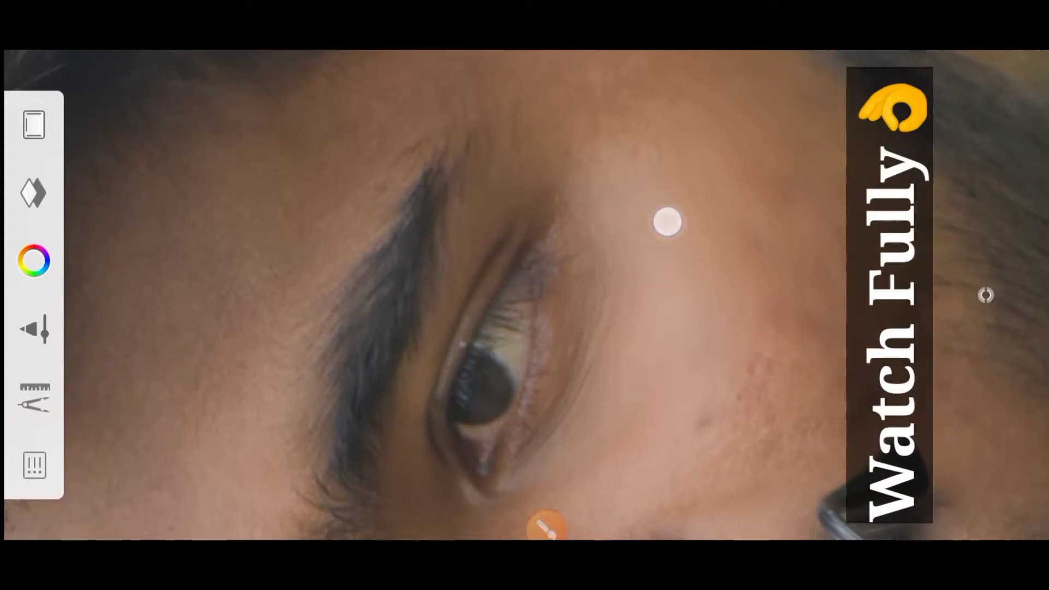
pyautogui.moveTo(667, 222)
pyautogui.mouseDown()
pyautogui.moveTo(703, 367)
pyautogui.moveTo(648, 383)
pyautogui.mouseUp()
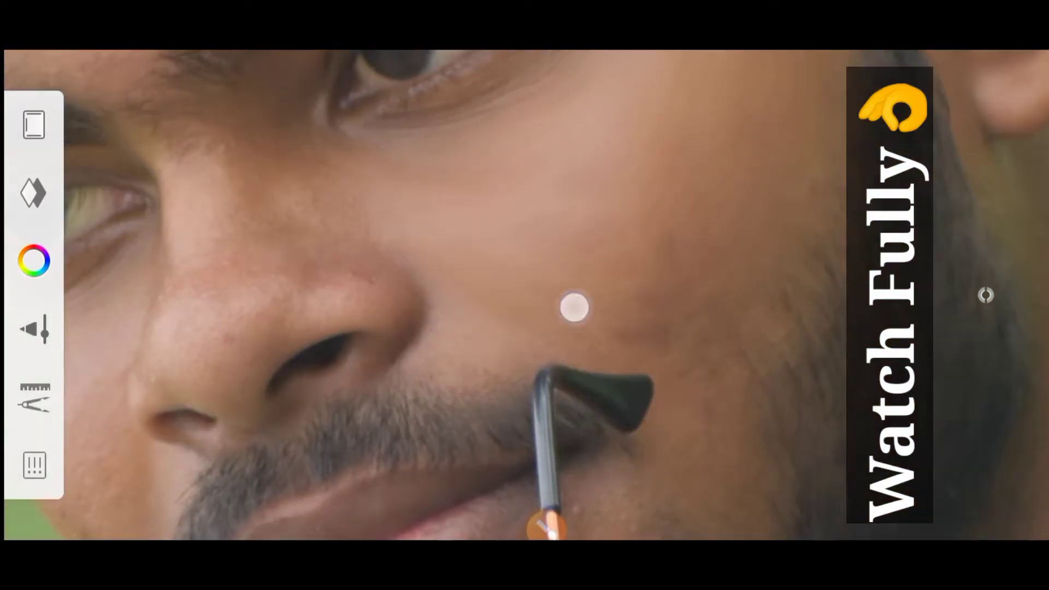
pyautogui.moveTo(574, 308); pyautogui.dragTo(625, 368)
pyautogui.moveTo(764, 456)
pyautogui.mouseDown()
pyautogui.moveTo(673, 370)
pyautogui.moveTo(658, 298)
pyautogui.mouseUp()
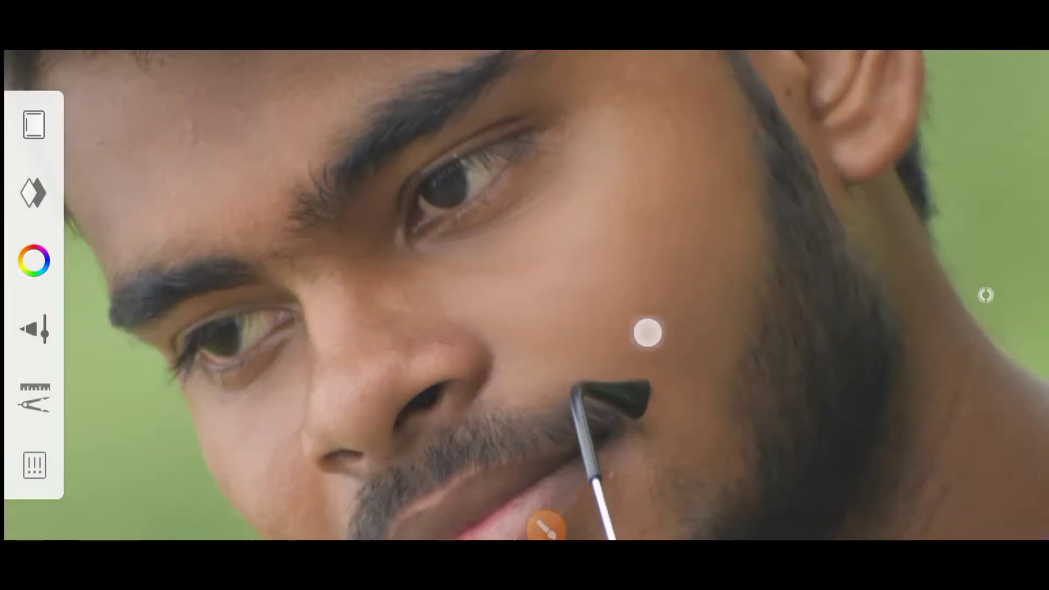
# Step: Smooth the moustache, chin and neck skin, ending with the whole photo upright
pyautogui.moveTo(680, 220); pyautogui.dragTo(707, 304)
pyautogui.moveTo(772, 258); pyautogui.dragTo(563, 432)
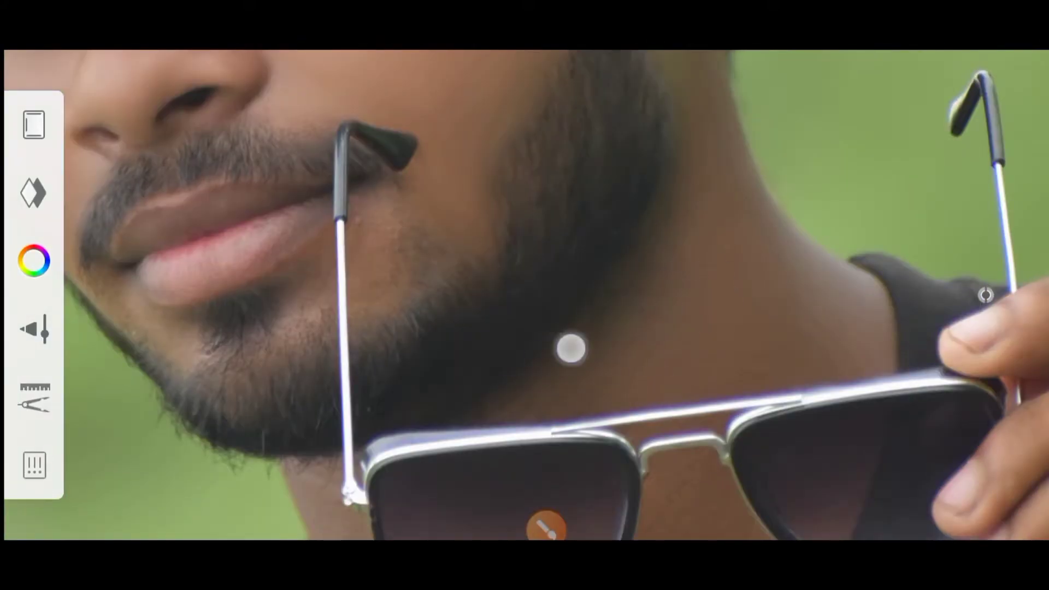
pyautogui.moveTo(570, 348)
pyautogui.mouseDown()
pyautogui.moveTo(544, 377)
pyautogui.moveTo(429, 370)
pyautogui.moveTo(564, 488)
pyautogui.moveTo(459, 251)
pyautogui.mouseUp()
pyautogui.moveTo(729, 346); pyautogui.dragTo(686, 321)
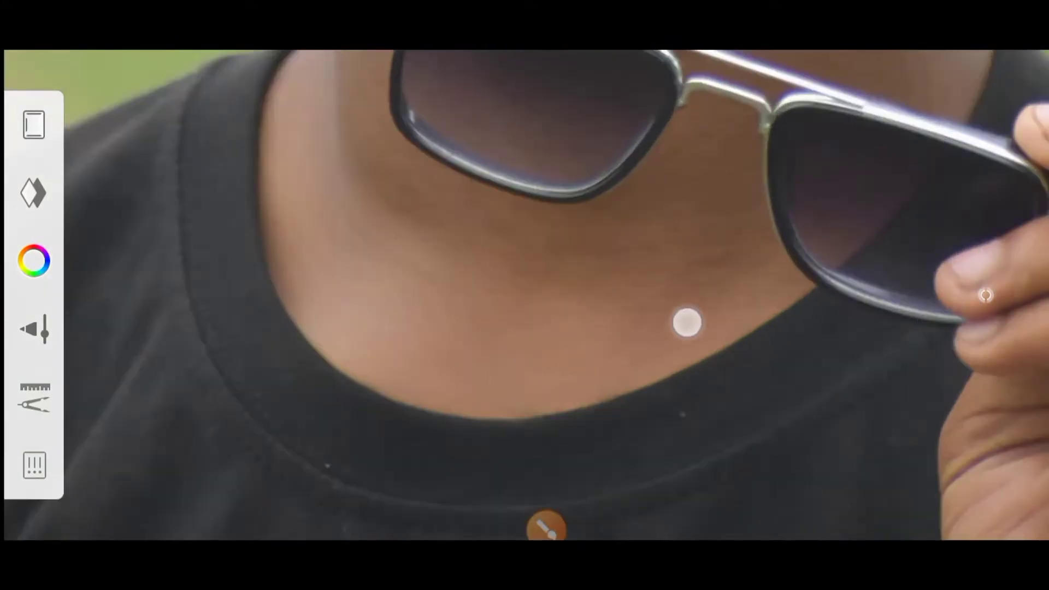
pyautogui.moveTo(690, 171)
pyautogui.mouseDown()
pyautogui.moveTo(418, 299)
pyautogui.moveTo(439, 254)
pyautogui.moveTo(532, 311)
pyautogui.mouseUp()
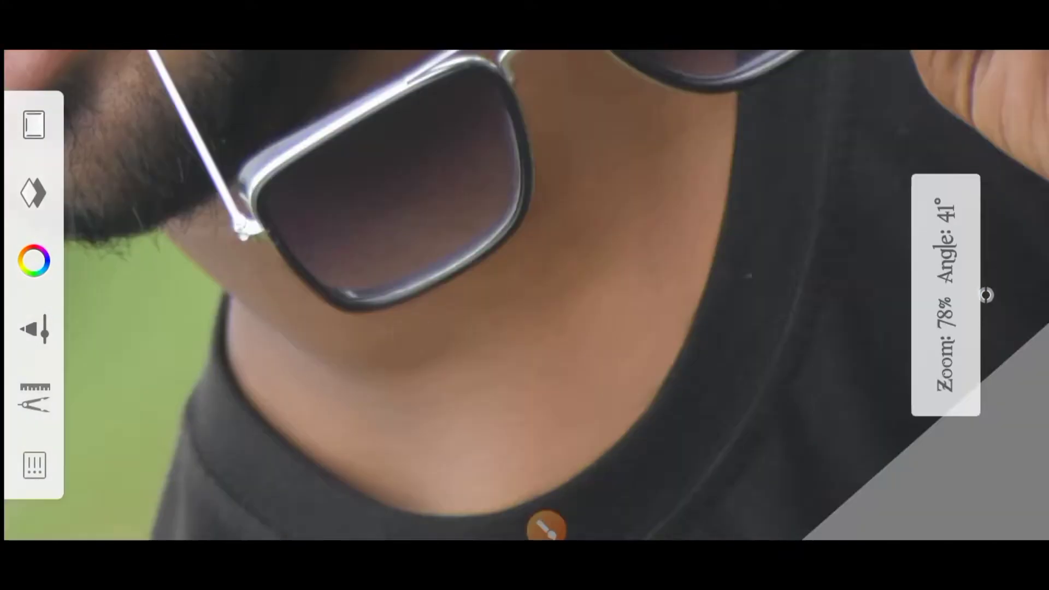
pyautogui.moveTo(510, 121); pyautogui.dragTo(516, 388)
pyautogui.moveTo(663, 190)
pyautogui.mouseDown()
pyautogui.moveTo(586, 201)
pyautogui.moveTo(599, 366)
pyautogui.moveTo(440, 325)
pyautogui.moveTo(396, 298)
pyautogui.moveTo(632, 307)
pyautogui.moveTo(595, 112)
pyautogui.moveTo(498, 319)
pyautogui.mouseUp()
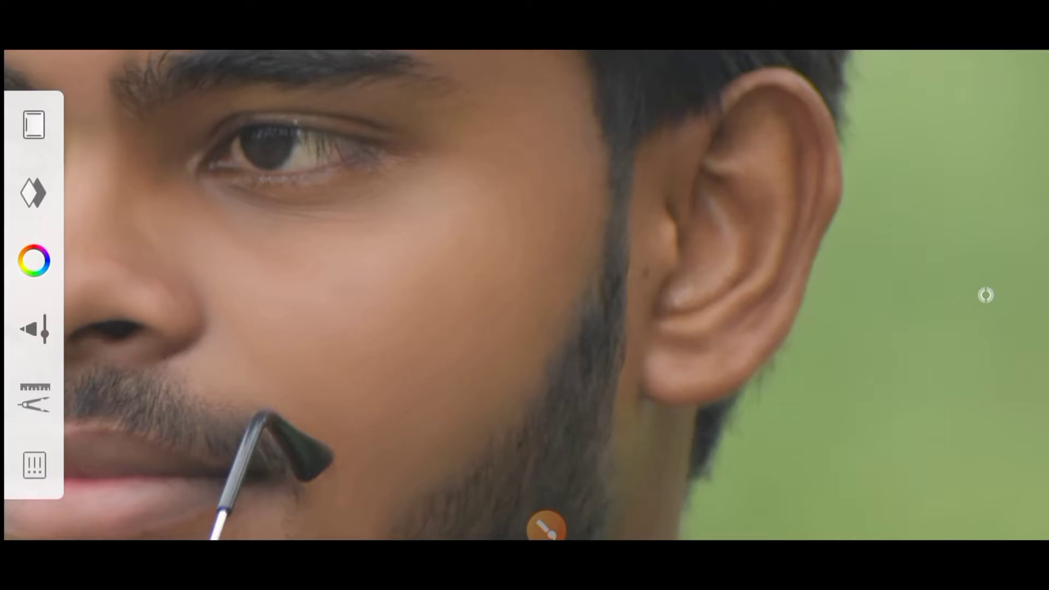
pyautogui.moveTo(510, 269); pyautogui.dragTo(569, 223)
pyautogui.moveTo(684, 287)
pyautogui.mouseDown()
pyautogui.moveTo(732, 382)
pyautogui.moveTo(682, 452)
pyautogui.moveTo(623, 405)
pyautogui.moveTo(630, 425)
pyautogui.moveTo(637, 417)
pyautogui.mouseUp()
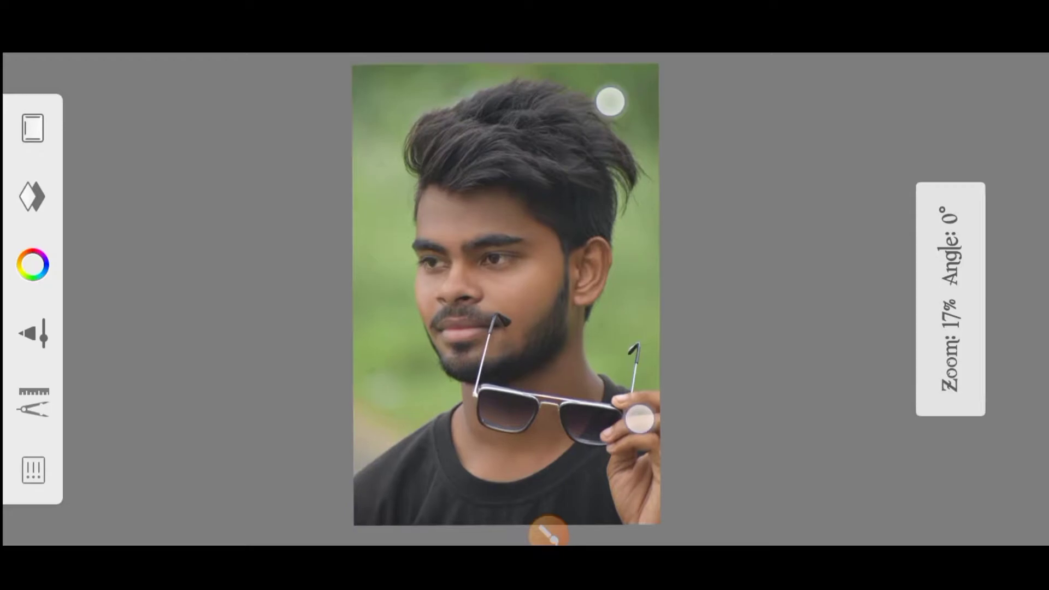
# Step: Add a new blank layer above the smoothed portrait photo layer
pyautogui.click(991, 299)
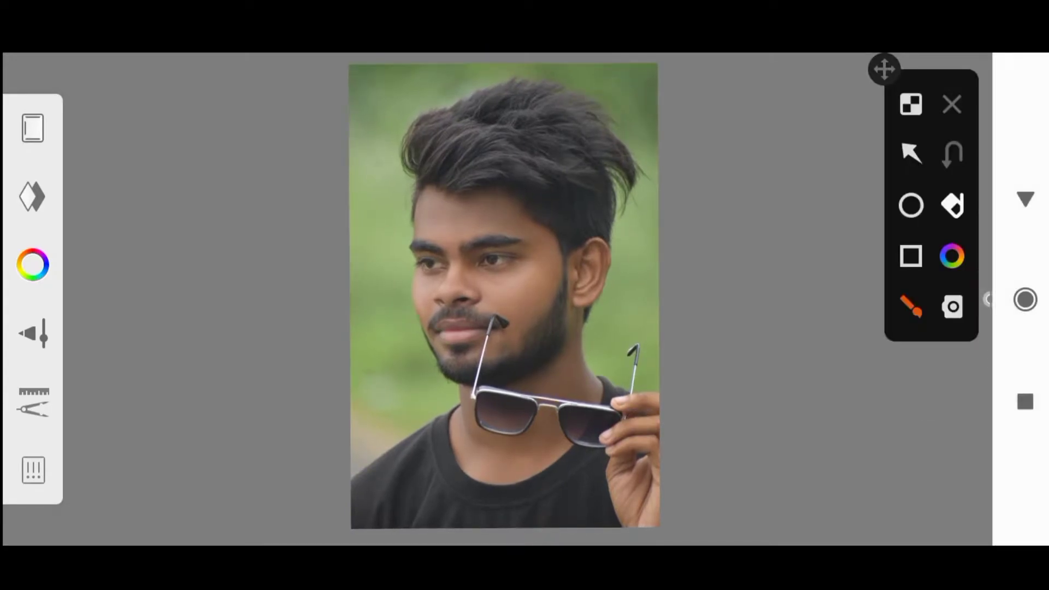
pyautogui.click(911, 153)
pyautogui.moveTo(432, 180)
pyautogui.mouseDown()
pyautogui.moveTo(120, 185)
pyautogui.moveTo(48, 199)
pyautogui.mouseUp()
pyautogui.click(952, 104)
pyautogui.click(33, 197)
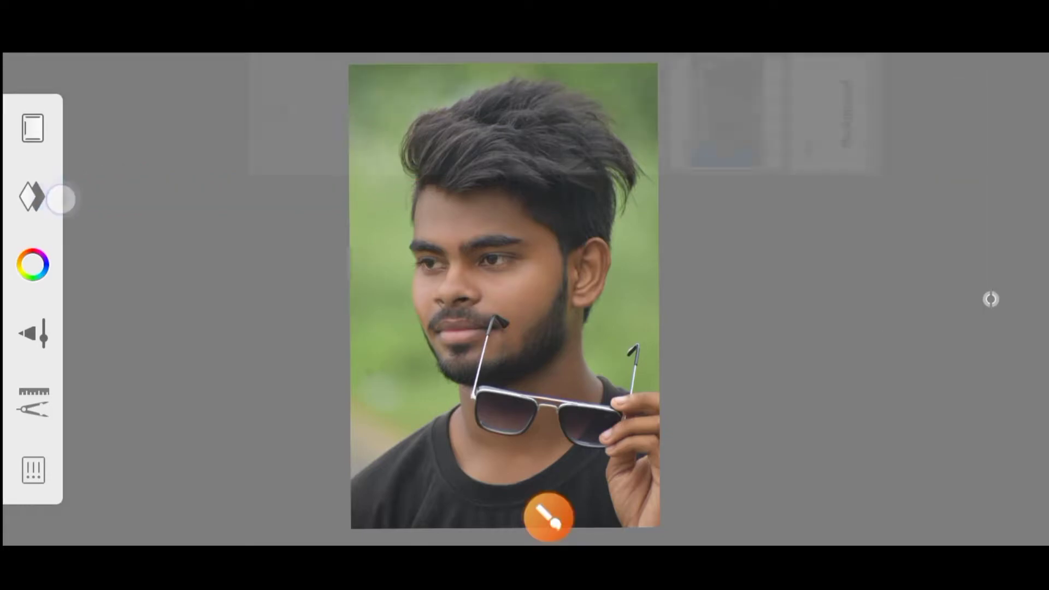
pyautogui.click(991, 299)
pyautogui.click(911, 256)
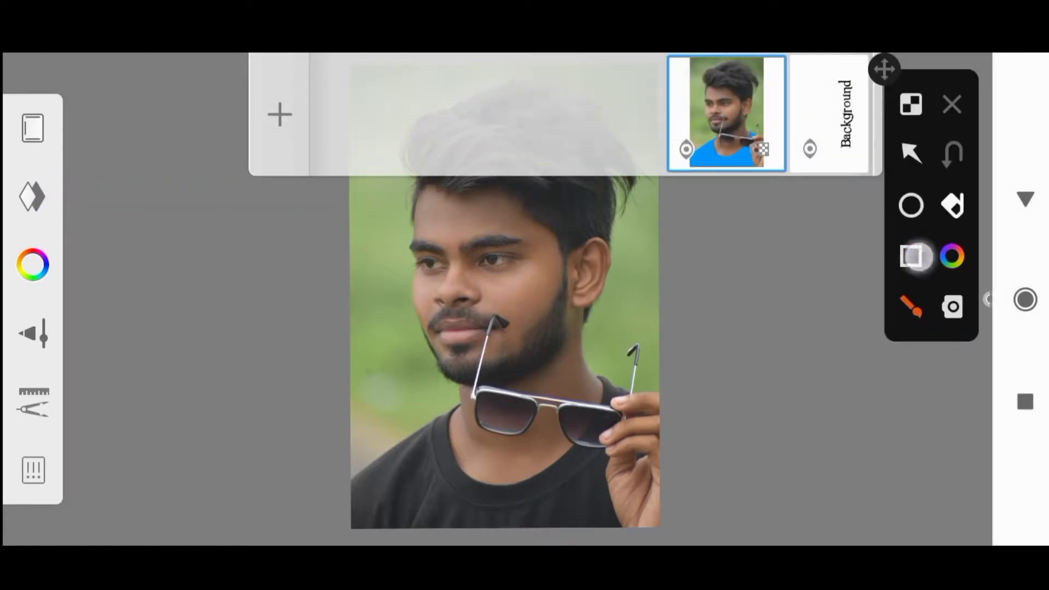
pyautogui.moveTo(229, 164)
pyautogui.mouseDown()
pyautogui.moveTo(304, 63)
pyautogui.moveTo(334, 71)
pyautogui.mouseUp()
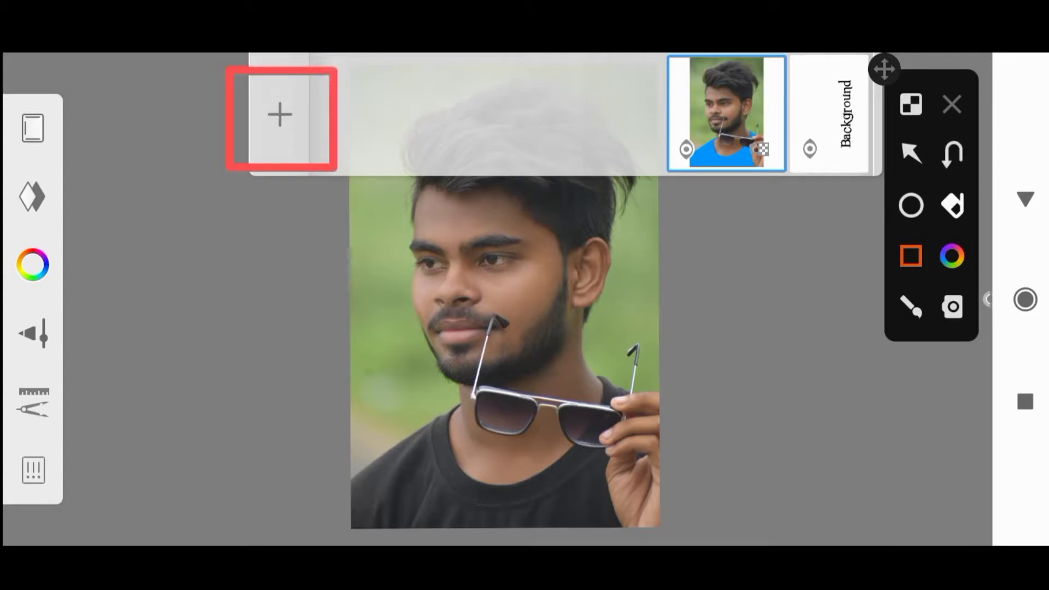
pyautogui.click(911, 153)
pyautogui.moveTo(479, 115); pyautogui.dragTo(297, 125)
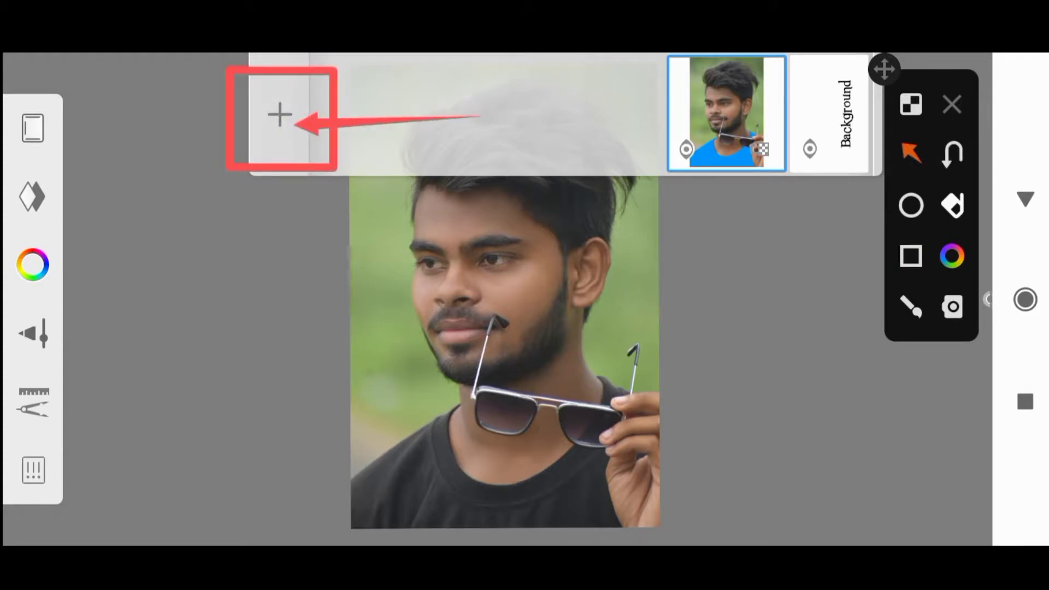
pyautogui.click(278, 114)
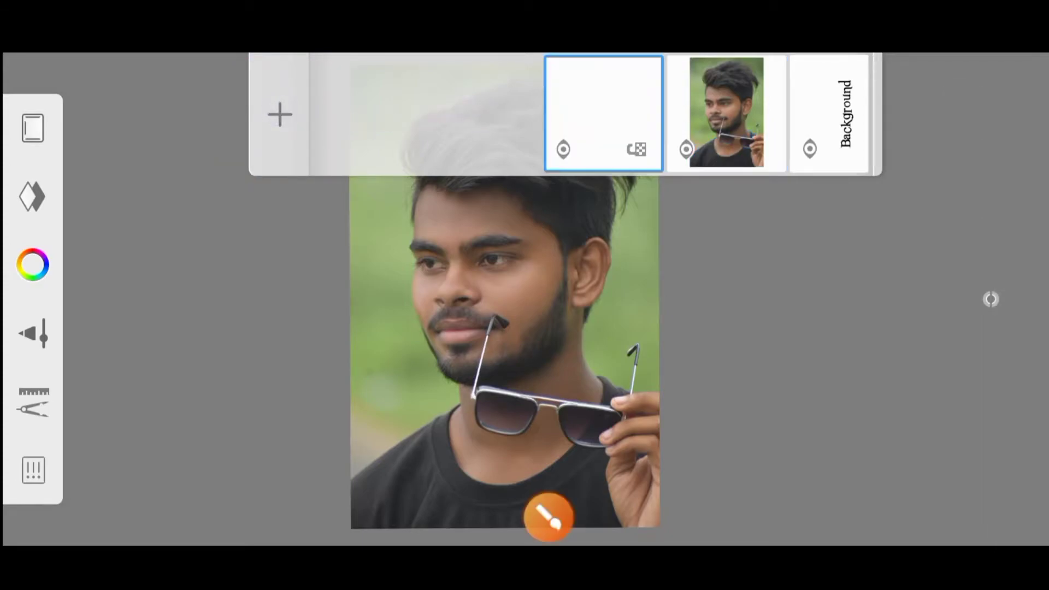
pyautogui.click(854, 340)
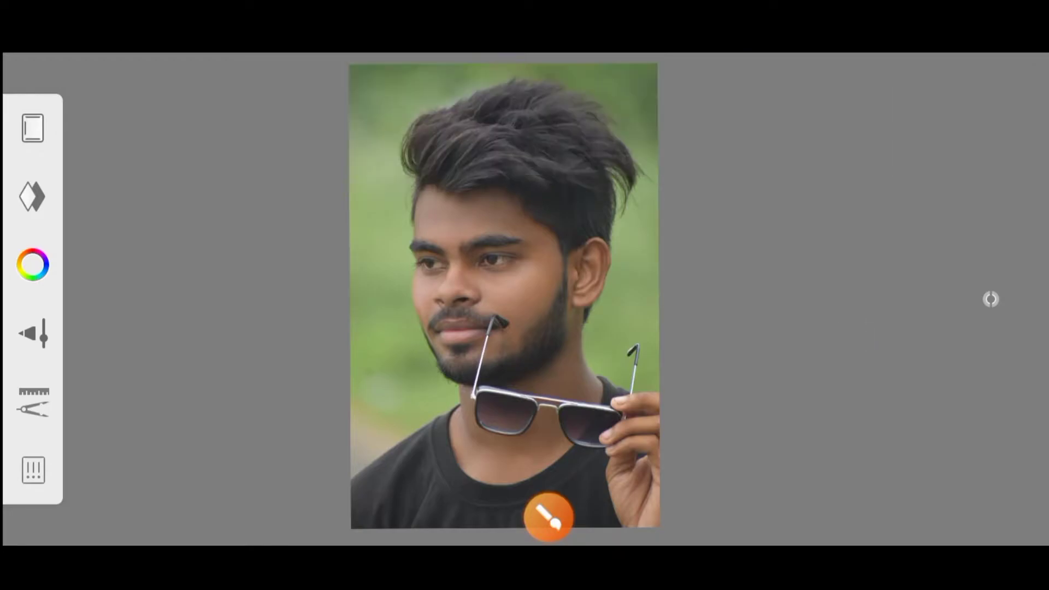
pyautogui.click(991, 299)
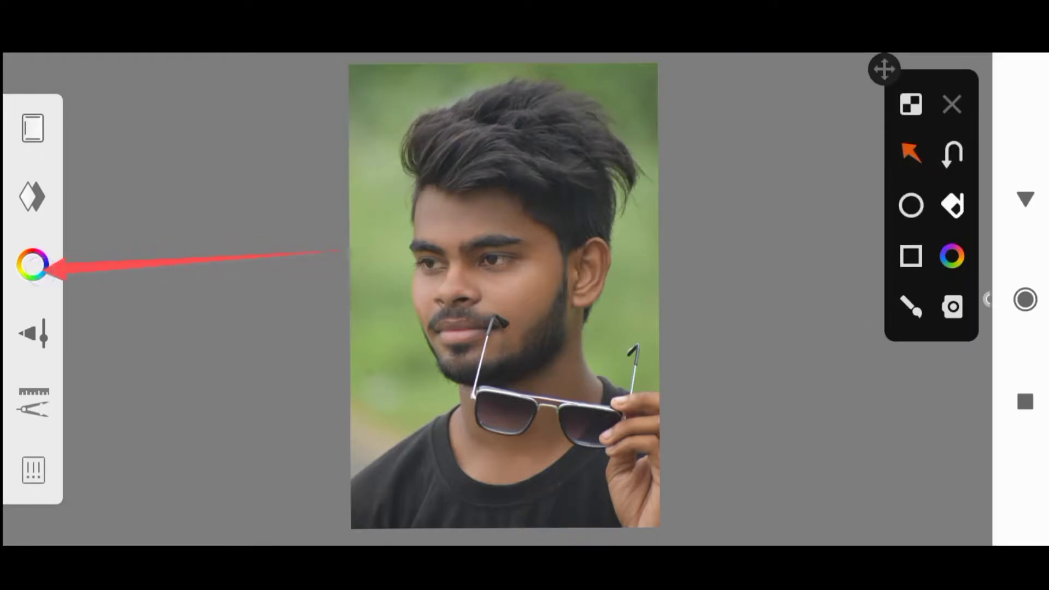
pyautogui.click(953, 101)
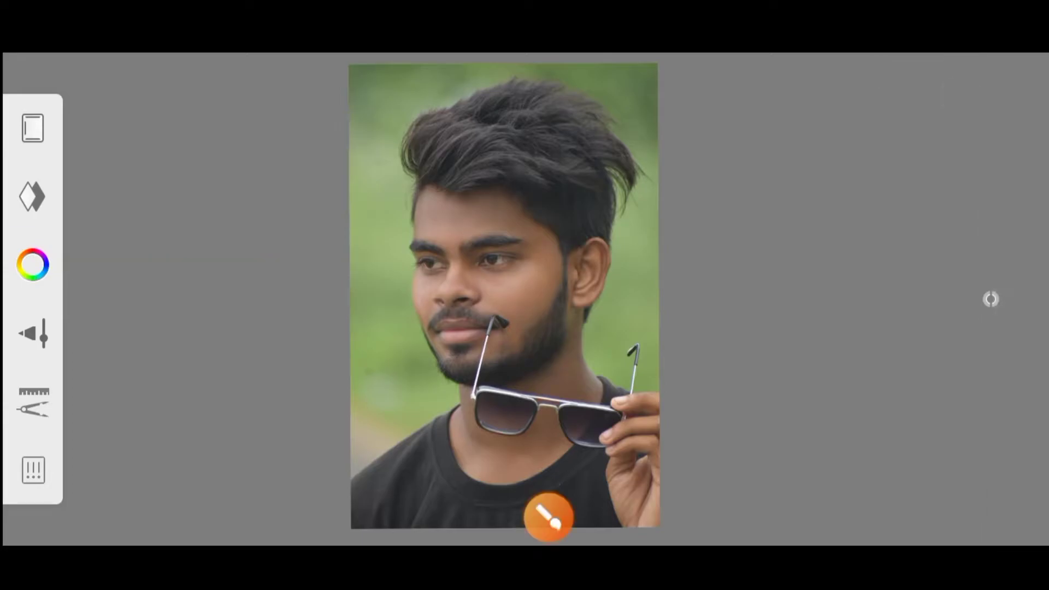
pyautogui.click(32, 264)
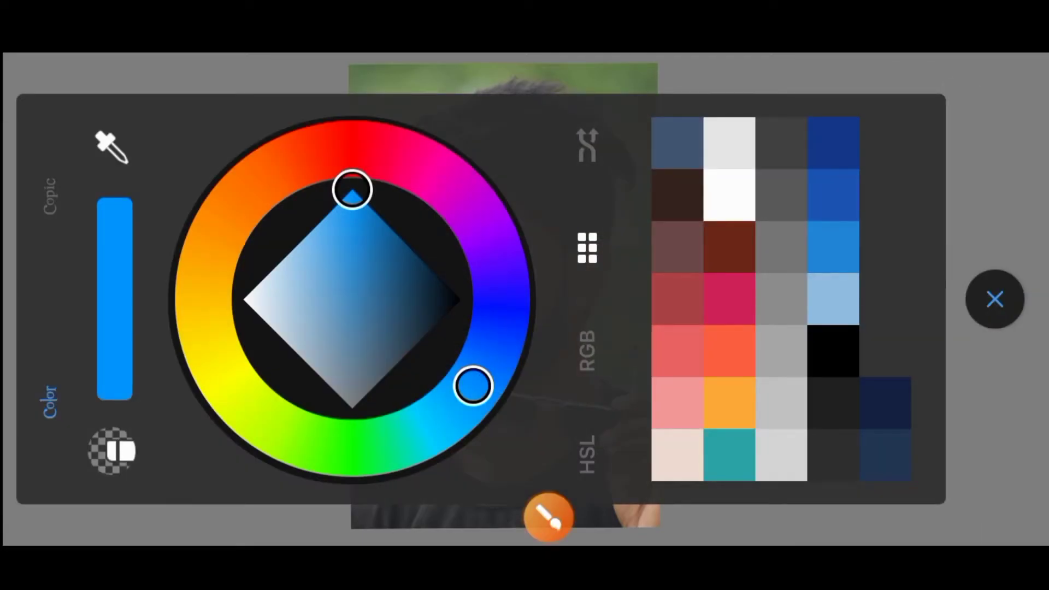
pyautogui.click(994, 299)
pyautogui.click(911, 256)
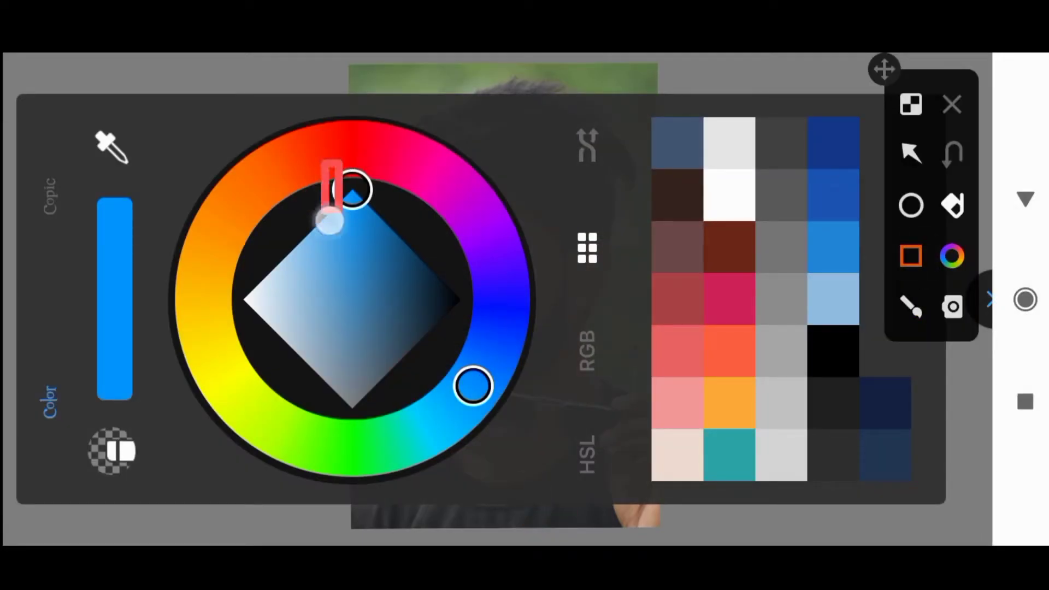
pyautogui.moveTo(330, 221); pyautogui.dragTo(390, 260)
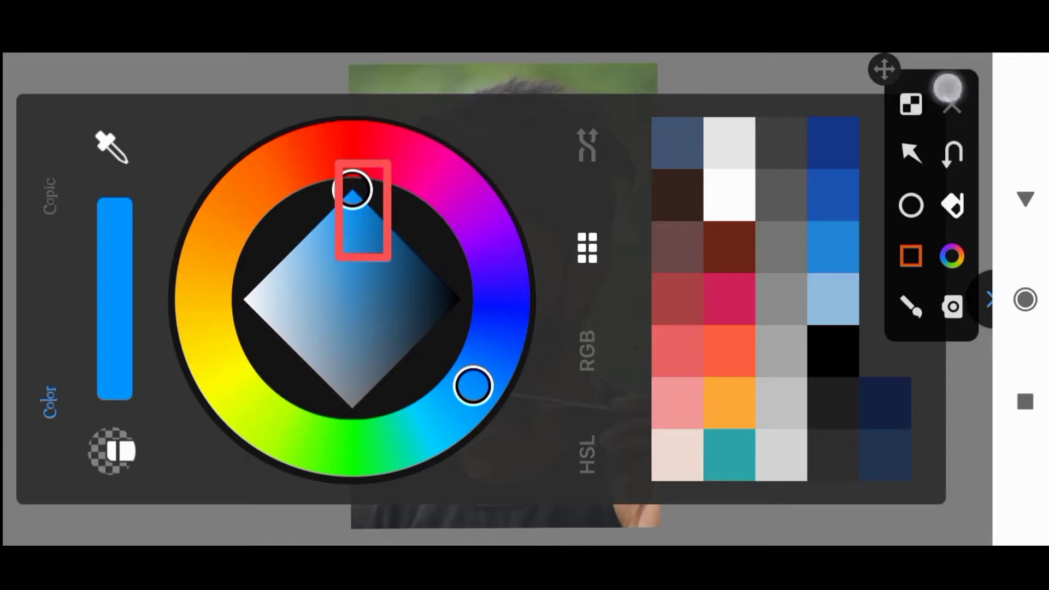
pyautogui.click(950, 94)
pyautogui.click(976, 310)
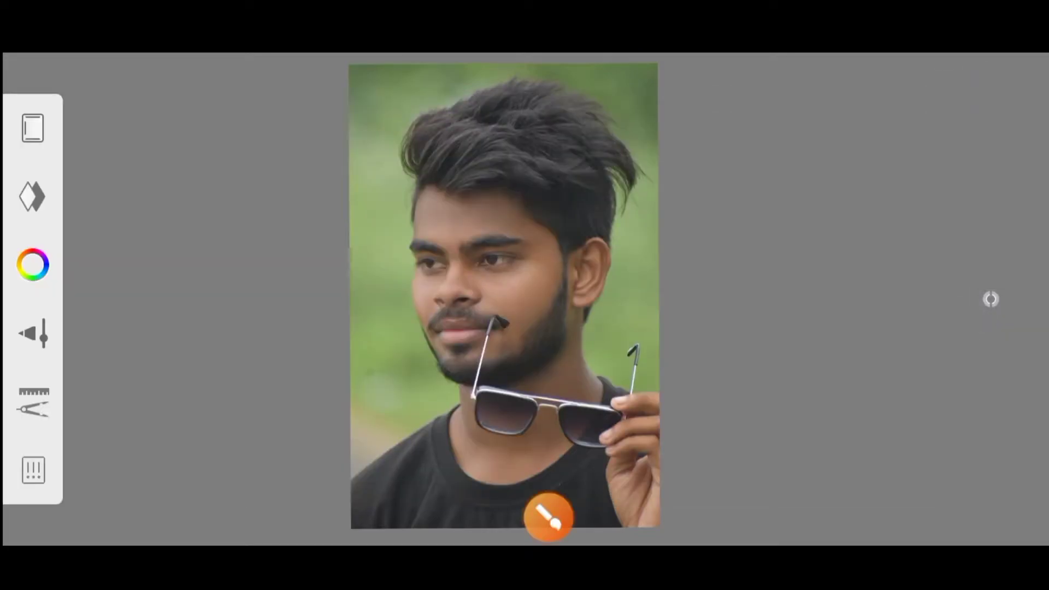
pyautogui.click(990, 299)
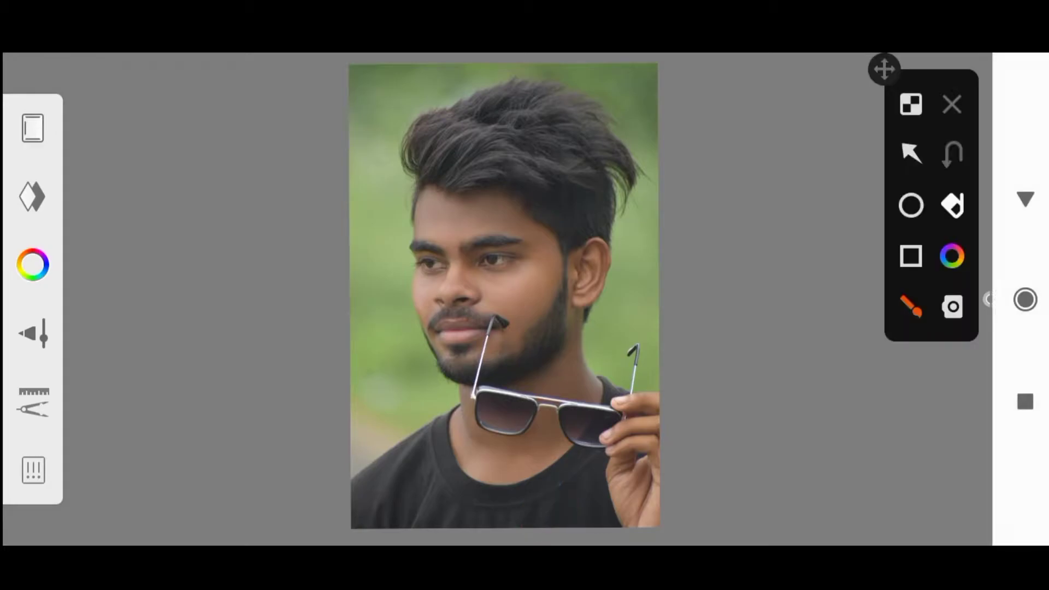
pyautogui.click(914, 153)
pyautogui.moveTo(278, 300); pyautogui.dragTo(43, 336)
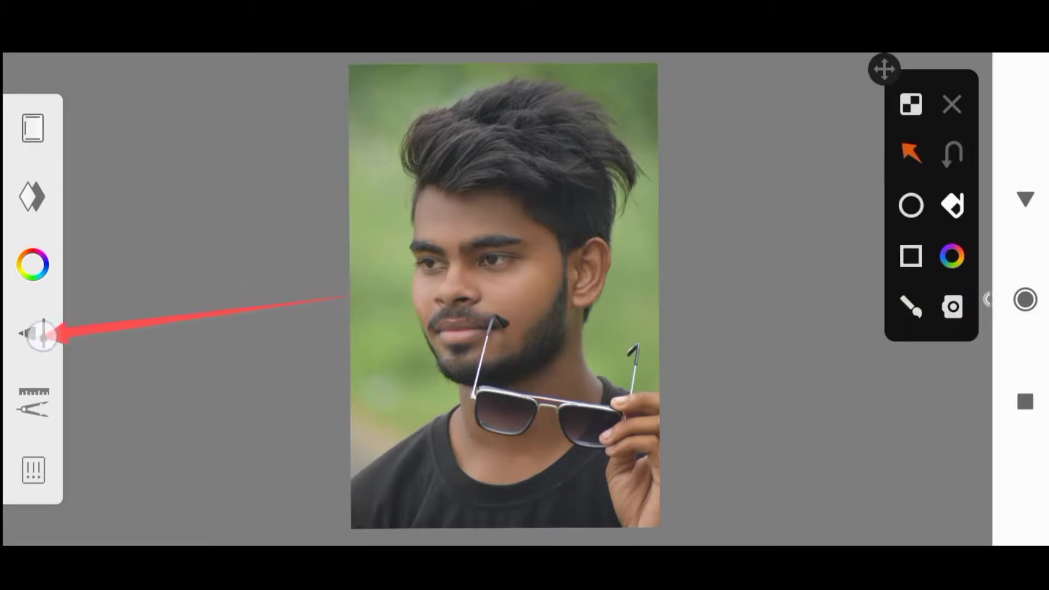
pyautogui.click(951, 104)
pyautogui.click(548, 516)
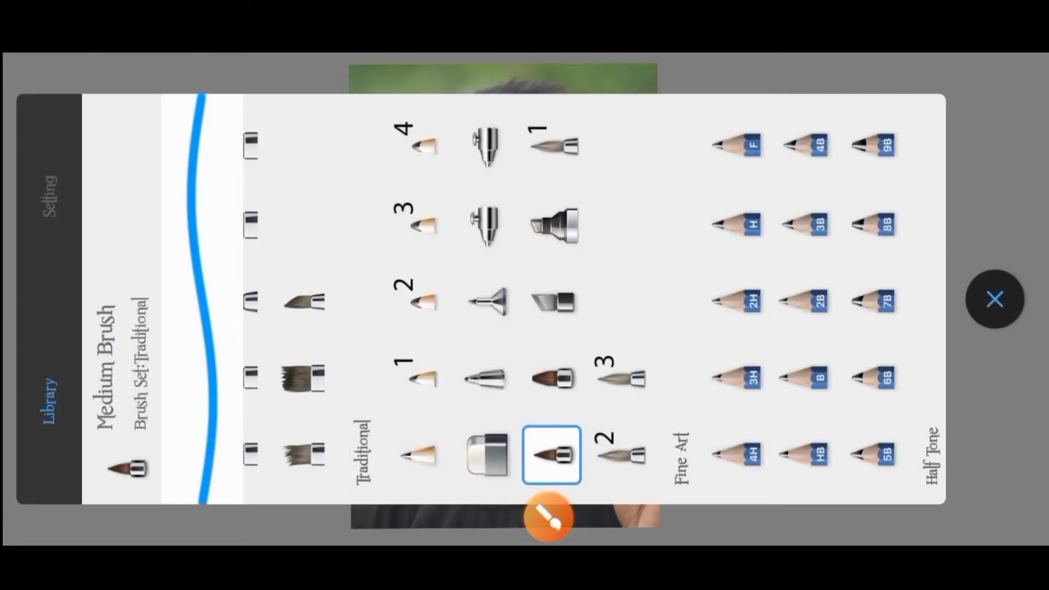
pyautogui.moveTo(808, 361)
pyautogui.mouseDown()
pyautogui.moveTo(661, 361)
pyautogui.moveTo(621, 398)
pyautogui.mouseUp()
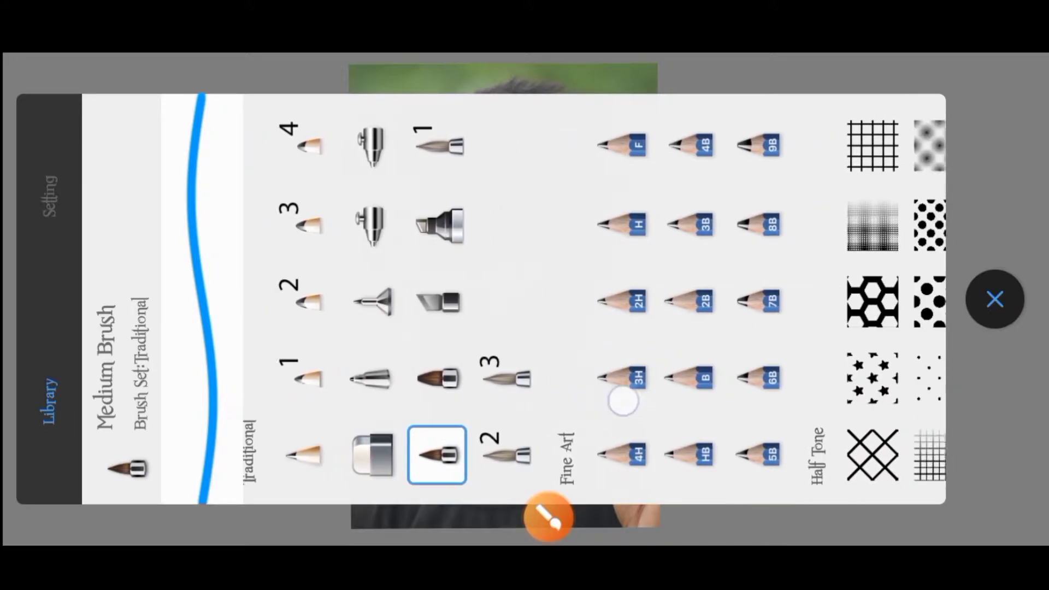
pyautogui.click(911, 256)
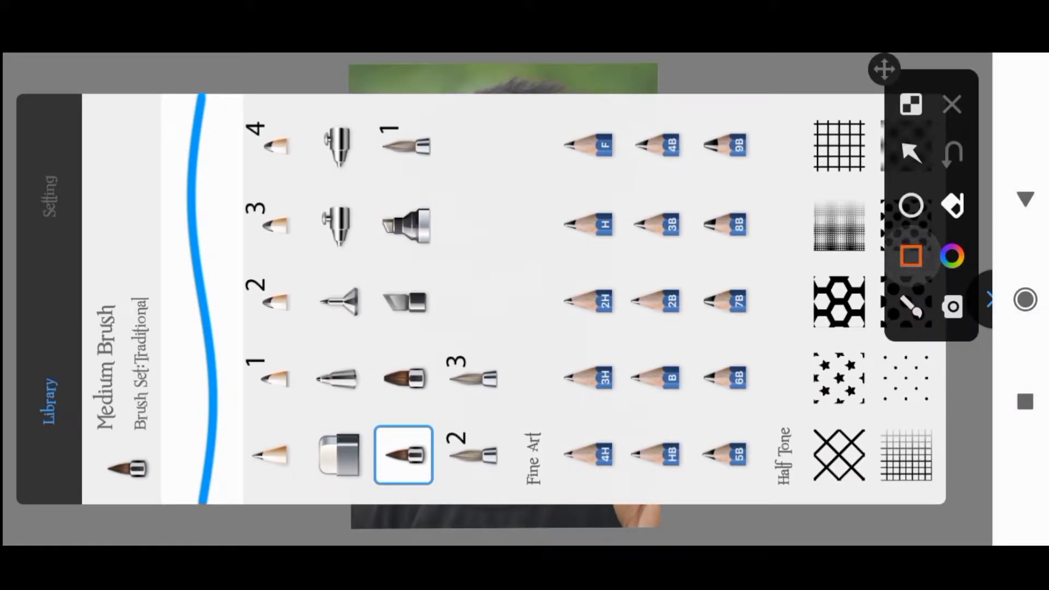
pyautogui.moveTo(349, 508)
pyautogui.mouseDown()
pyautogui.moveTo(381, 386)
pyautogui.moveTo(453, 377)
pyautogui.mouseUp()
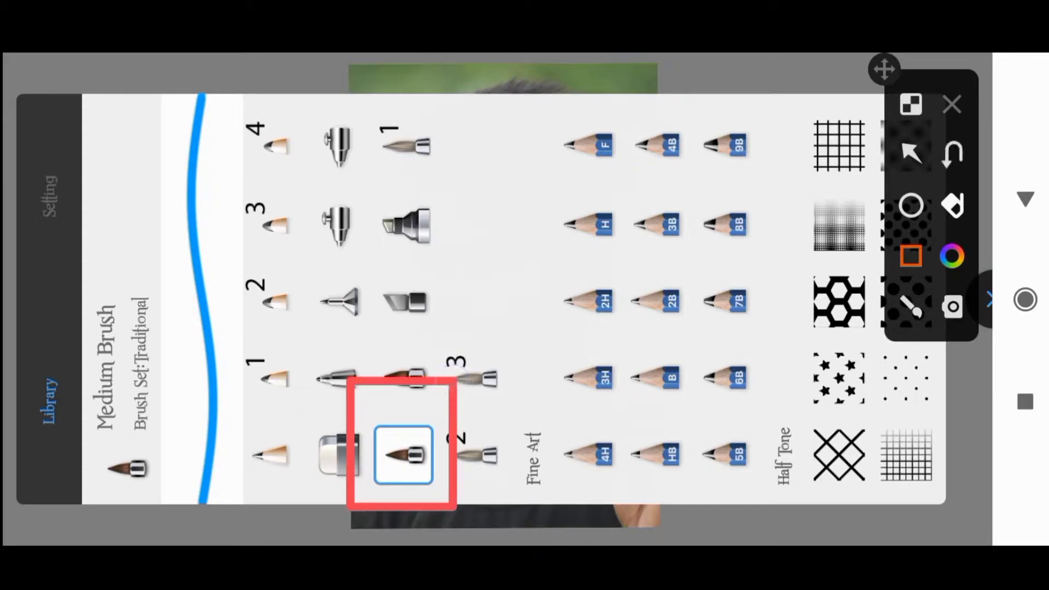
pyautogui.click(911, 153)
pyautogui.moveTo(400, 235); pyautogui.dragTo(399, 418)
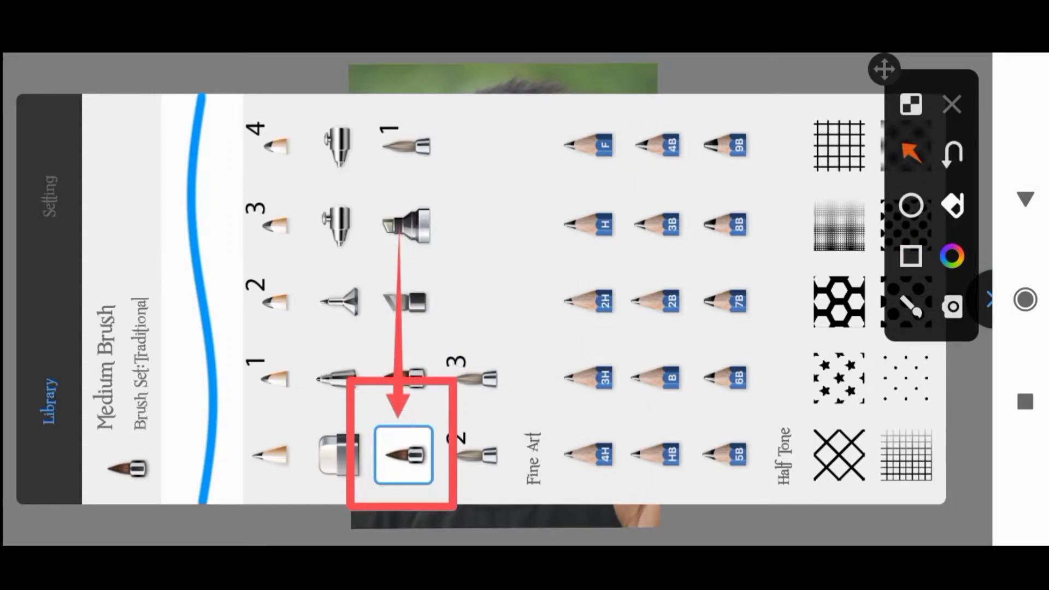
pyautogui.click(951, 104)
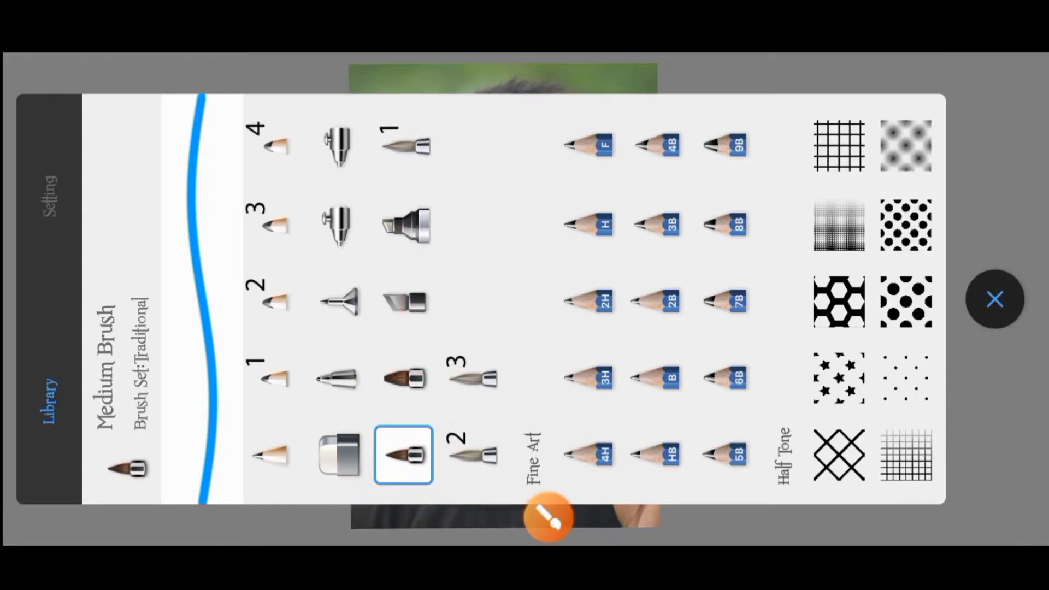
pyautogui.click(568, 522)
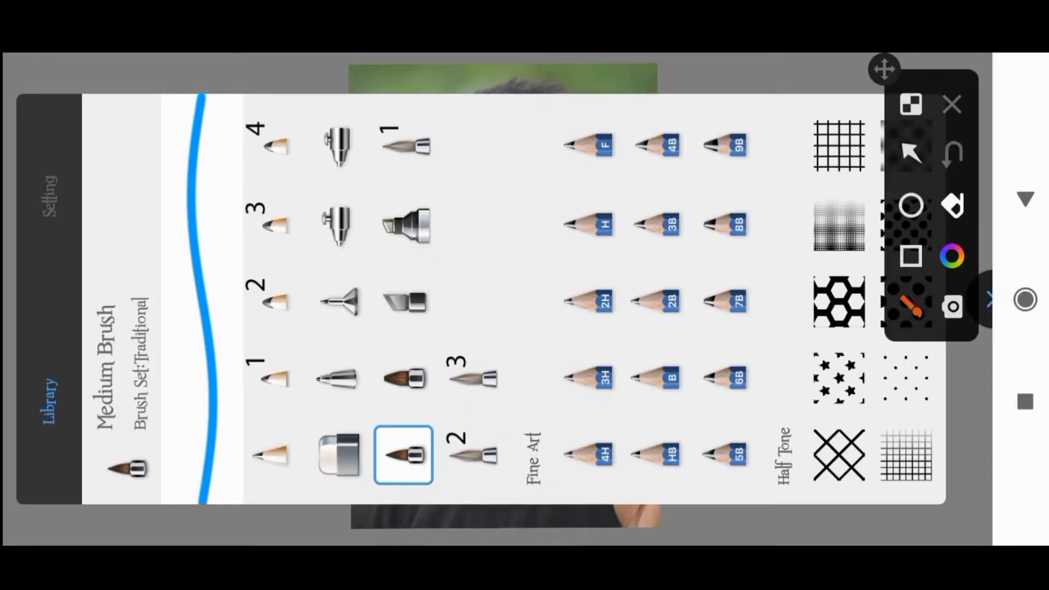
pyautogui.click(911, 256)
pyautogui.moveTo(27, 268)
pyautogui.mouseDown()
pyautogui.moveTo(58, 177)
pyautogui.moveTo(101, 125)
pyautogui.mouseUp()
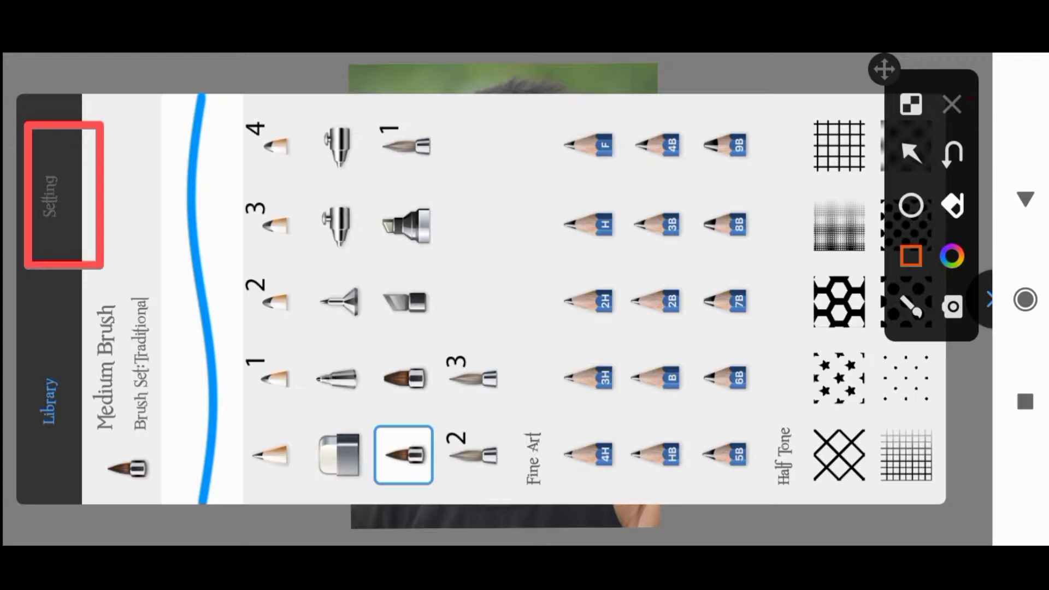
pyautogui.click(951, 104)
pyautogui.click(49, 195)
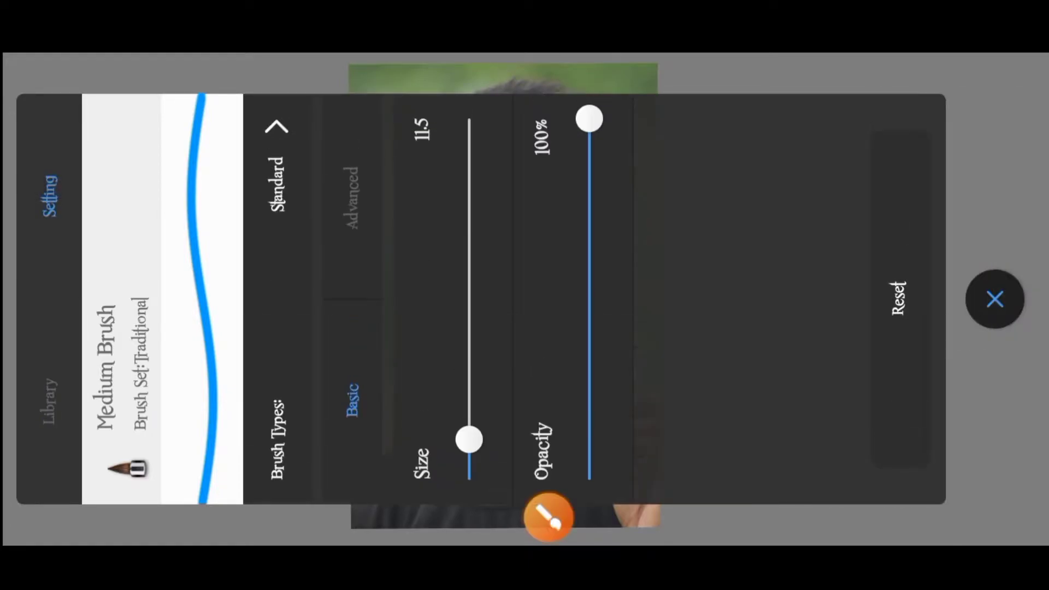
pyautogui.click(548, 517)
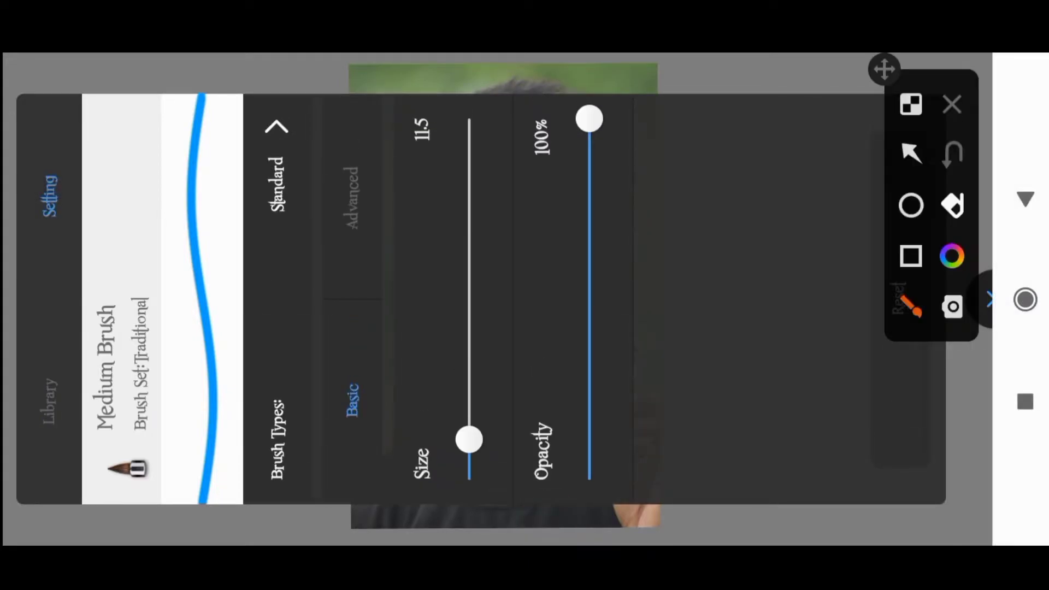
pyautogui.moveTo(531, 97)
pyautogui.mouseDown()
pyautogui.moveTo(590, 136)
pyautogui.moveTo(497, 129)
pyautogui.mouseUp()
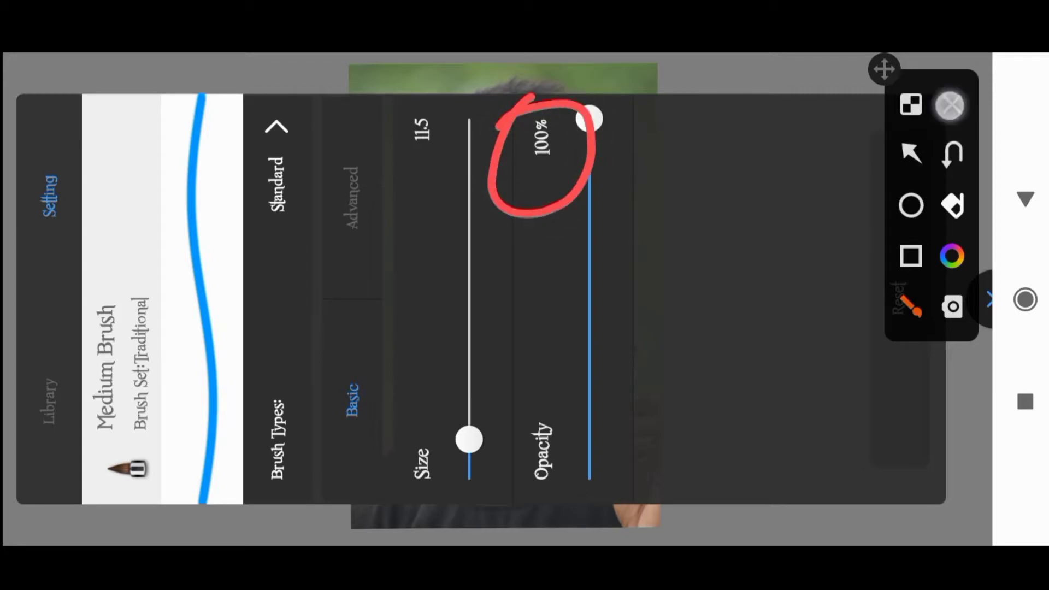
pyautogui.click(951, 104)
pyautogui.click(991, 299)
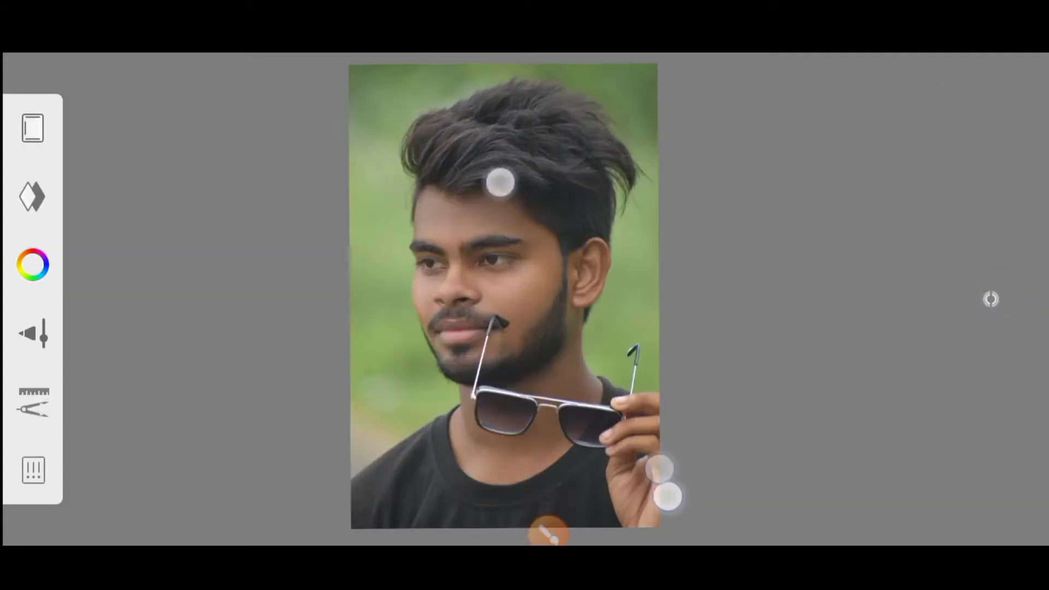
# Step: Paint over the black T-shirt in solid blue with the Medium Brush
pyautogui.scroll(3, 537, 305)
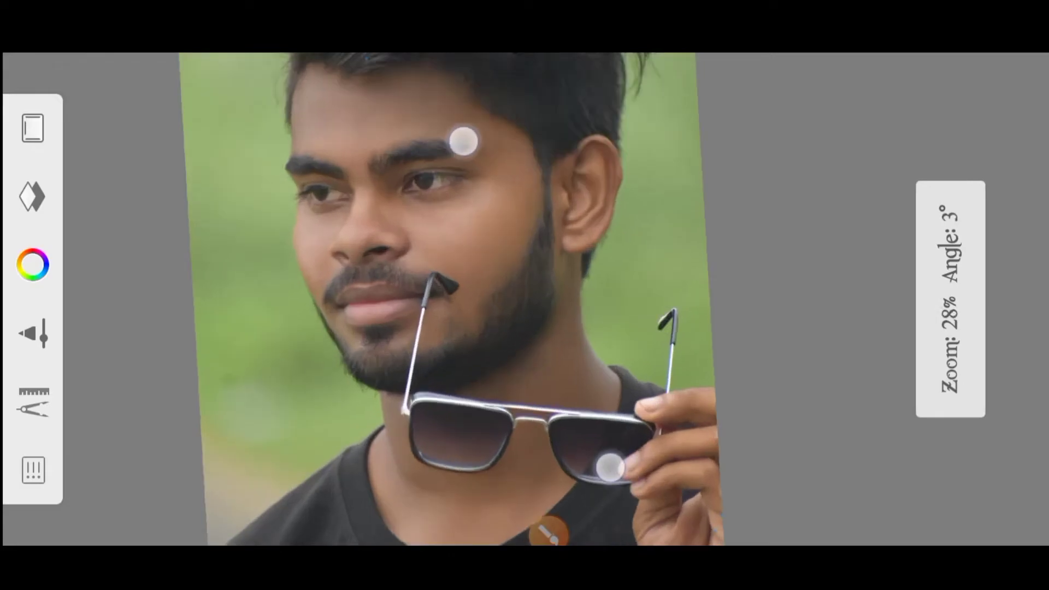
pyautogui.moveTo(610, 468); pyautogui.dragTo(625, 446)
pyautogui.moveTo(374, 333); pyautogui.dragTo(458, 386)
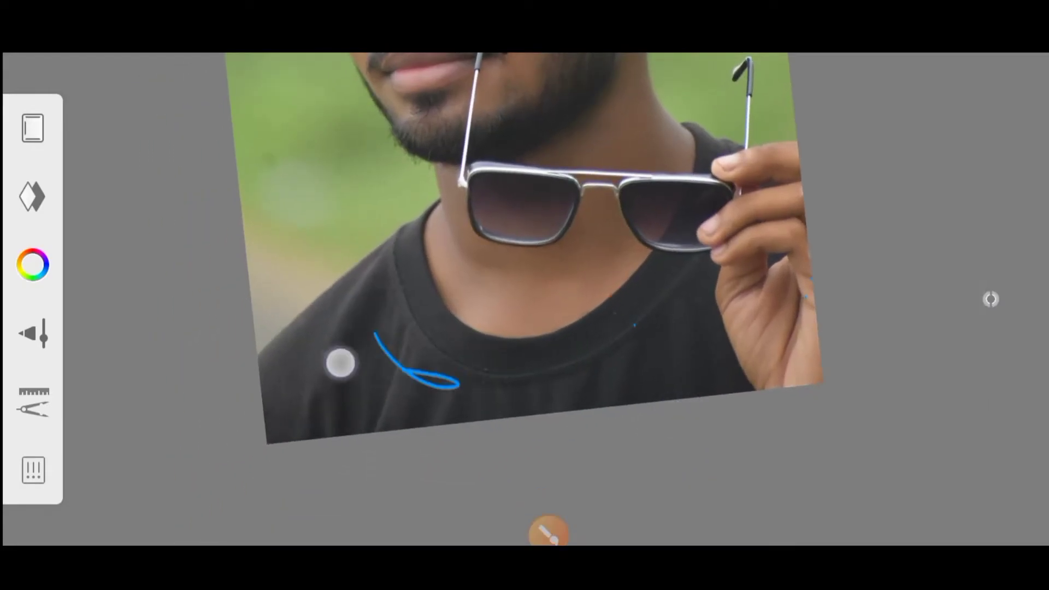
pyautogui.moveTo(340, 363); pyautogui.dragTo(348, 382)
pyautogui.click(979, 282)
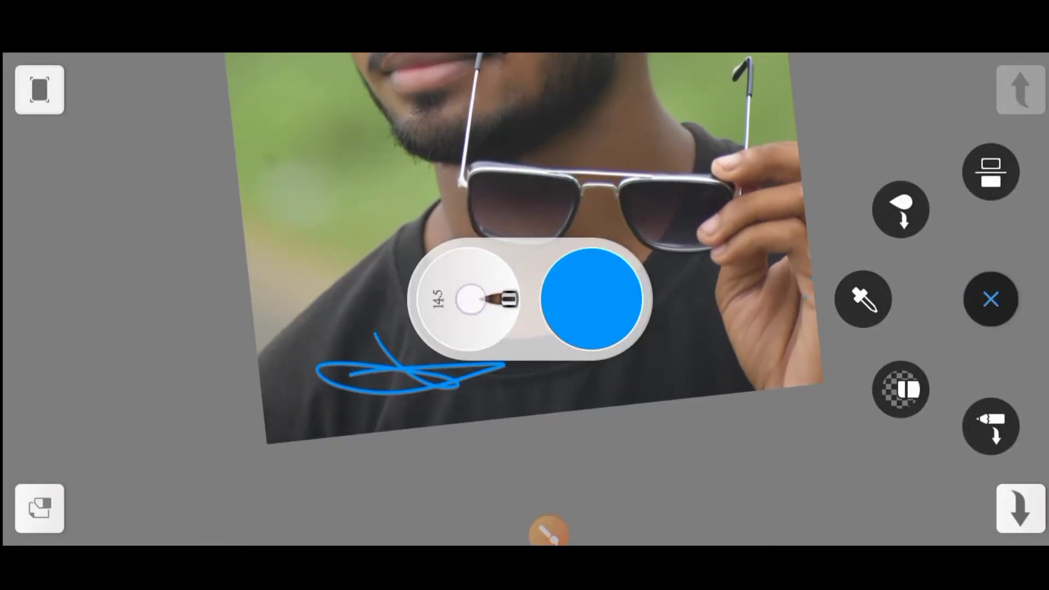
pyautogui.click(330, 405)
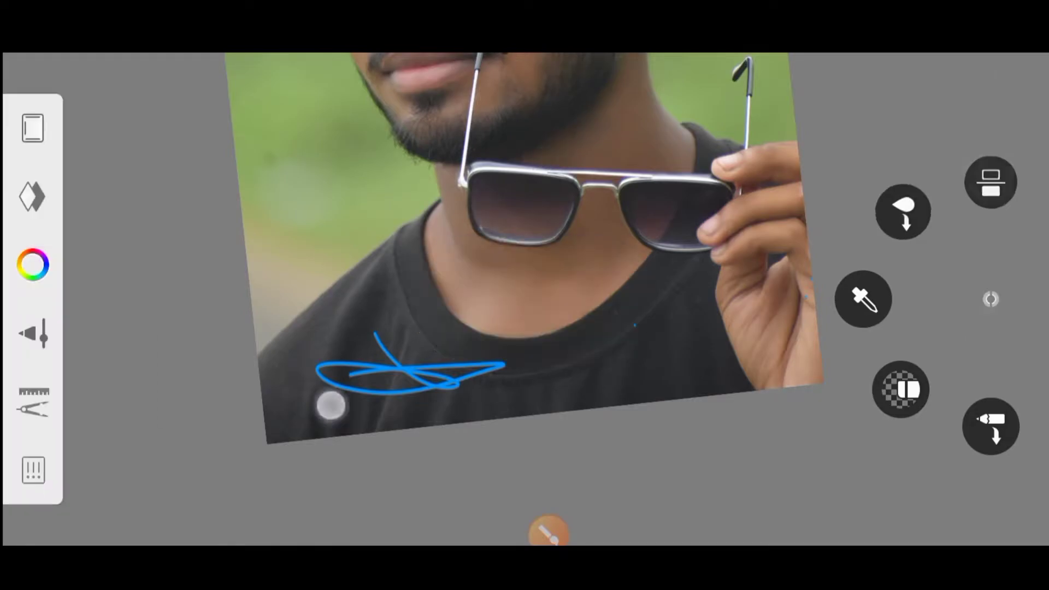
pyautogui.moveTo(331, 405)
pyautogui.mouseDown()
pyautogui.moveTo(363, 435)
pyautogui.moveTo(332, 408)
pyautogui.mouseUp()
pyautogui.moveTo(501, 431)
pyautogui.mouseDown()
pyautogui.moveTo(626, 409)
pyautogui.moveTo(602, 316)
pyautogui.moveTo(620, 363)
pyautogui.moveTo(580, 415)
pyautogui.mouseUp()
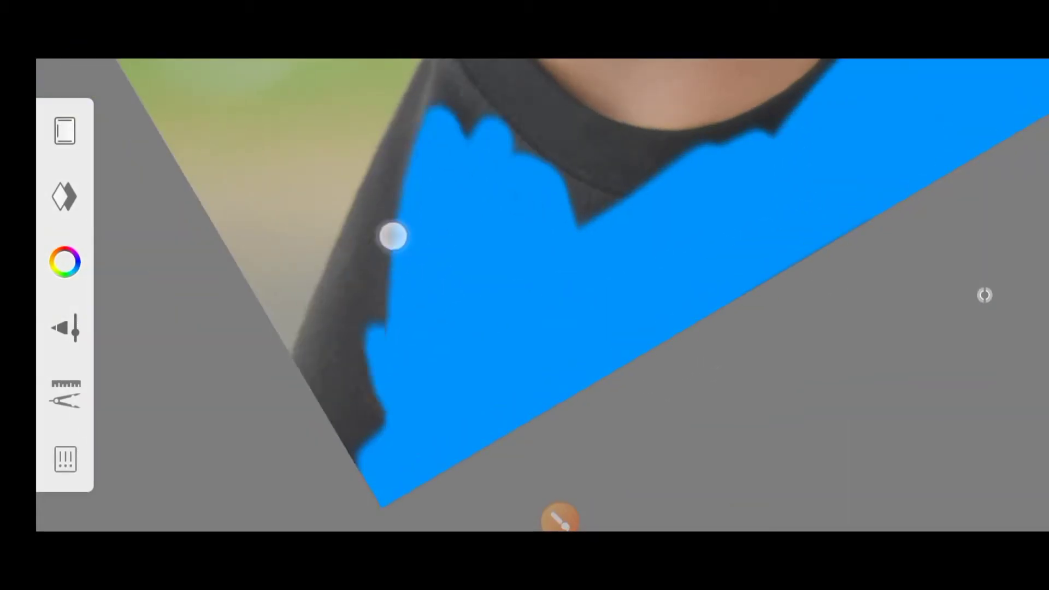
pyautogui.moveTo(392, 234)
pyautogui.mouseDown()
pyautogui.moveTo(306, 388)
pyautogui.moveTo(584, 324)
pyautogui.moveTo(506, 333)
pyautogui.moveTo(606, 248)
pyautogui.moveTo(421, 264)
pyautogui.moveTo(469, 377)
pyautogui.moveTo(628, 204)
pyautogui.moveTo(657, 381)
pyautogui.moveTo(520, 272)
pyautogui.moveTo(645, 142)
pyautogui.moveTo(581, 454)
pyautogui.mouseUp()
pyautogui.moveTo(481, 306)
pyautogui.mouseDown()
pyautogui.moveTo(525, 115)
pyautogui.moveTo(587, 279)
pyautogui.moveTo(581, 206)
pyautogui.moveTo(529, 382)
pyautogui.moveTo(560, 516)
pyautogui.moveTo(644, 381)
pyautogui.mouseUp()
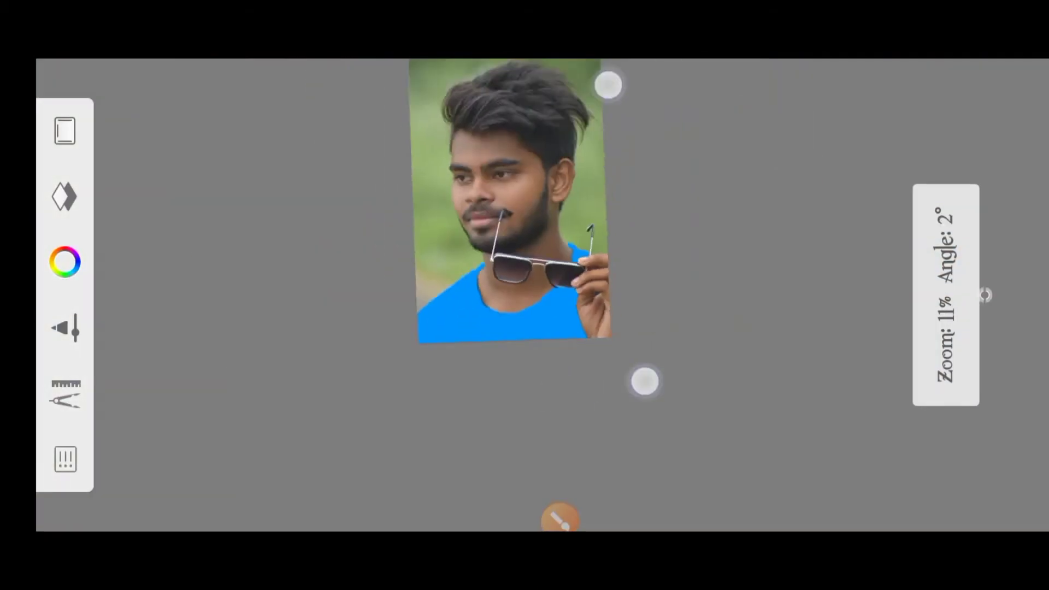
pyautogui.click(985, 295)
# Step: Open the layer options for Layer 2, the blue paint layer
pyautogui.click(908, 155)
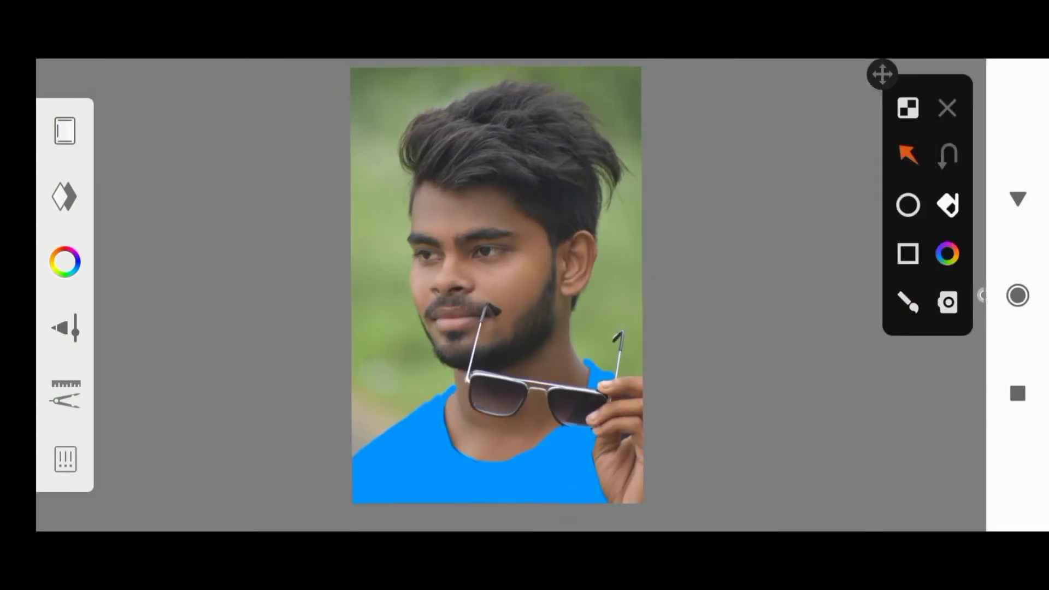
pyautogui.click(947, 108)
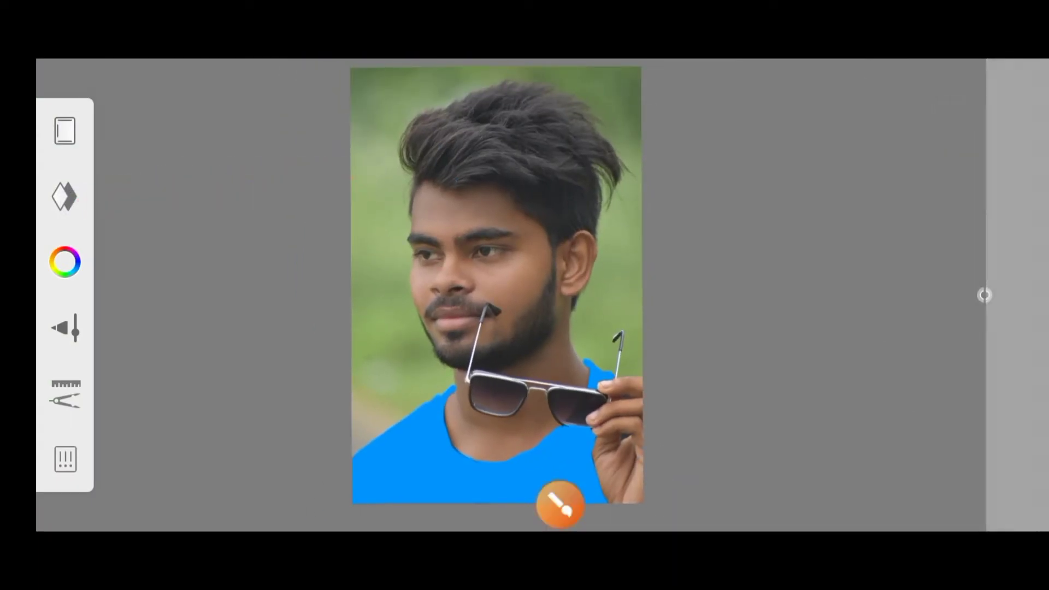
pyautogui.click(64, 196)
pyautogui.click(984, 295)
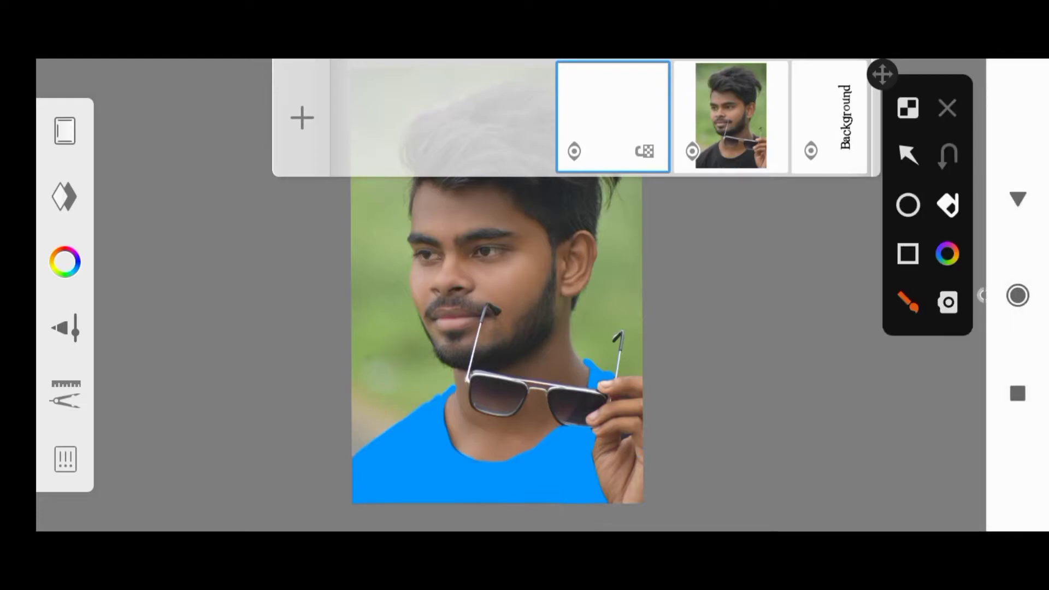
pyautogui.moveTo(492, 350); pyautogui.dragTo(612, 138)
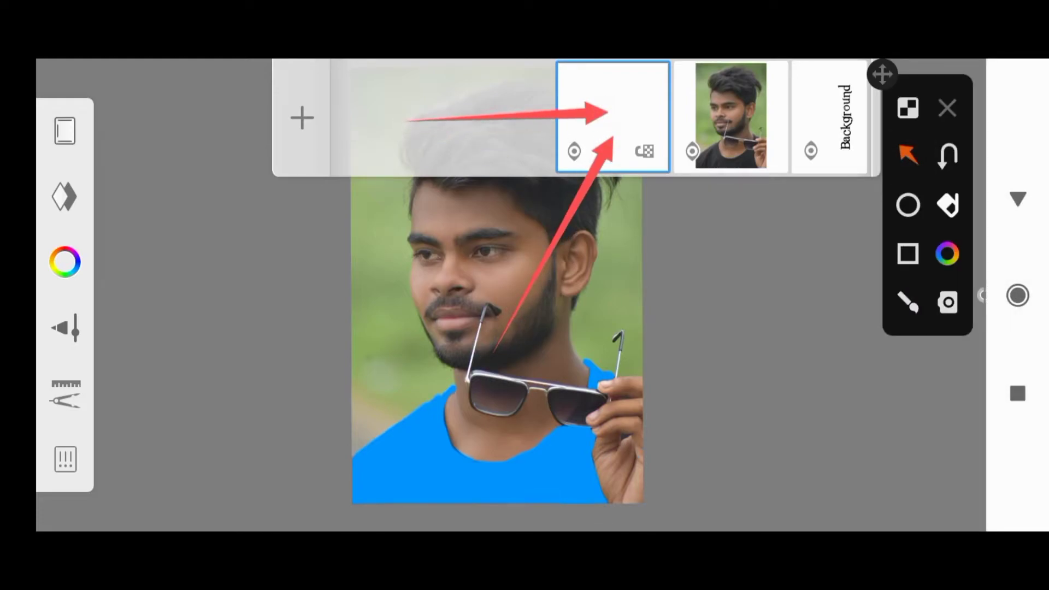
pyautogui.click(609, 100)
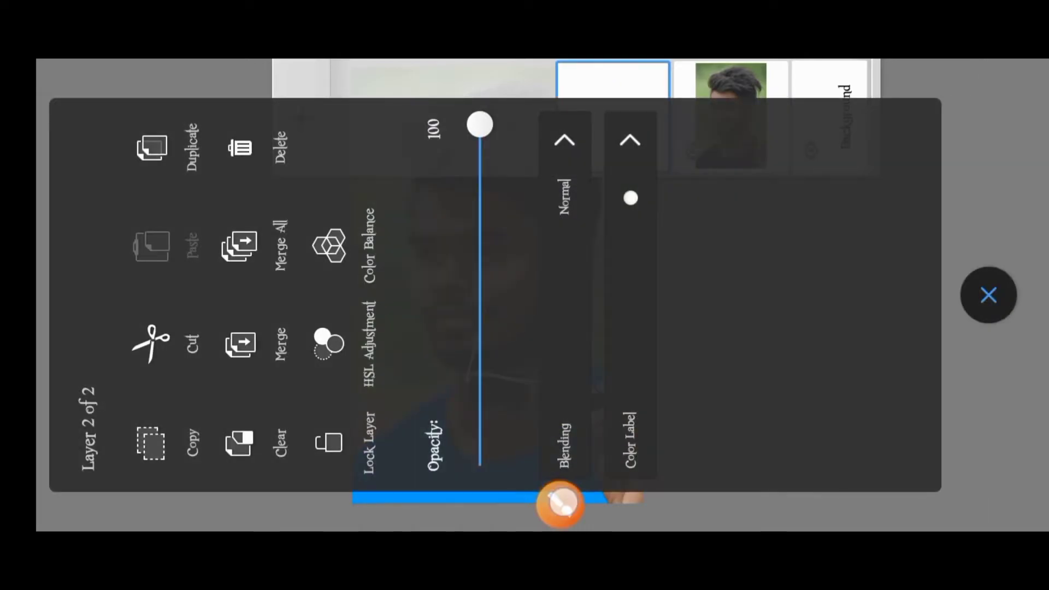
# Step: Switch the blue paint layer's blend mode from Normal to Color
pyautogui.click(987, 295)
pyautogui.click(908, 253)
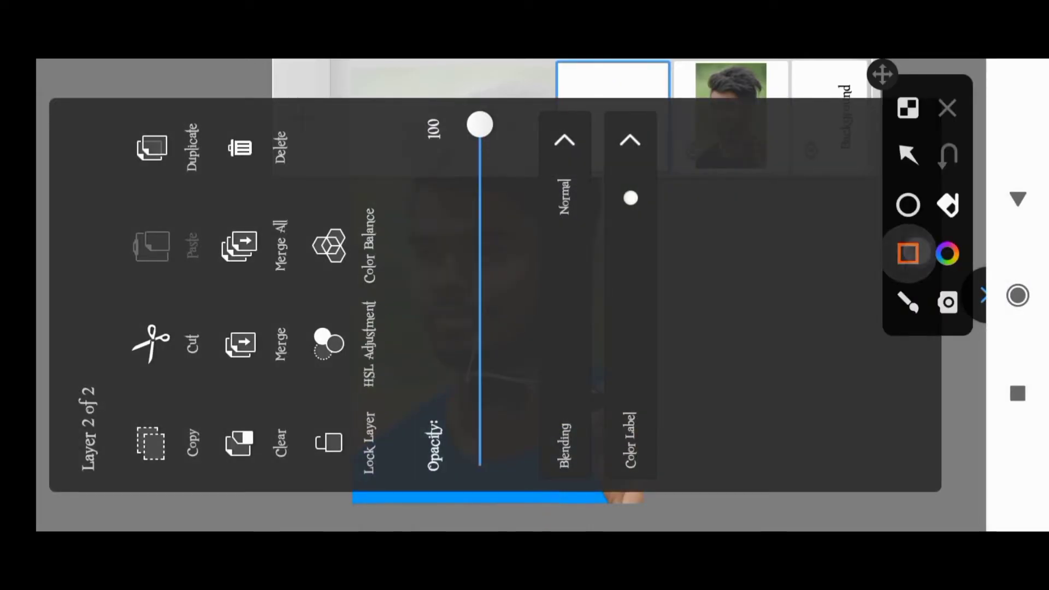
pyautogui.moveTo(525, 496)
pyautogui.mouseDown()
pyautogui.moveTo(584, 273)
pyautogui.moveTo(592, 115)
pyautogui.mouseUp()
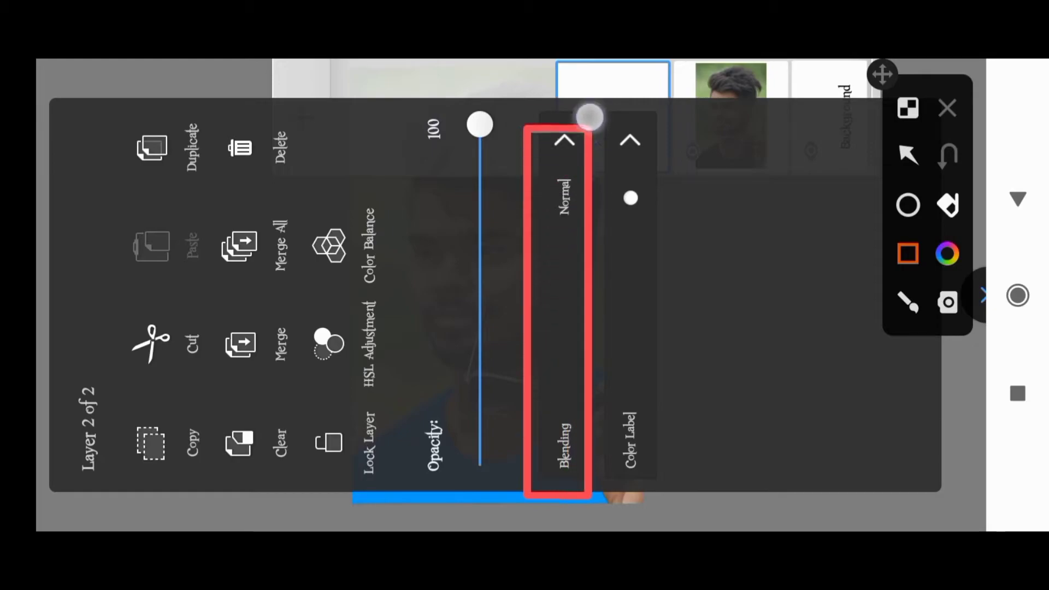
pyautogui.click(908, 155)
pyautogui.moveTo(422, 352); pyautogui.dragTo(566, 273)
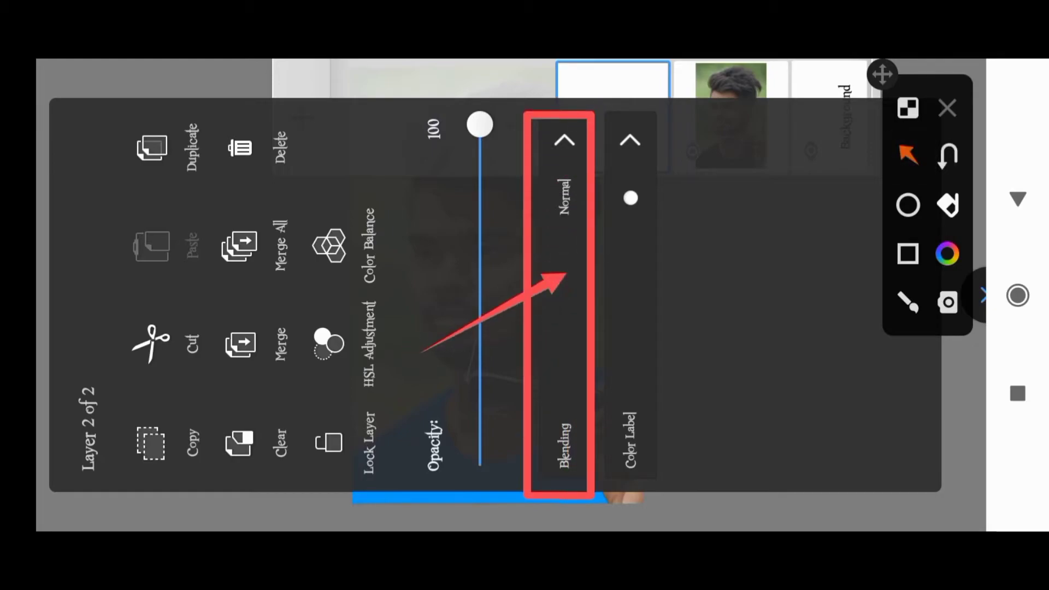
pyautogui.click(947, 109)
pyautogui.click(585, 290)
pyautogui.moveTo(735, 389); pyautogui.dragTo(676, 396)
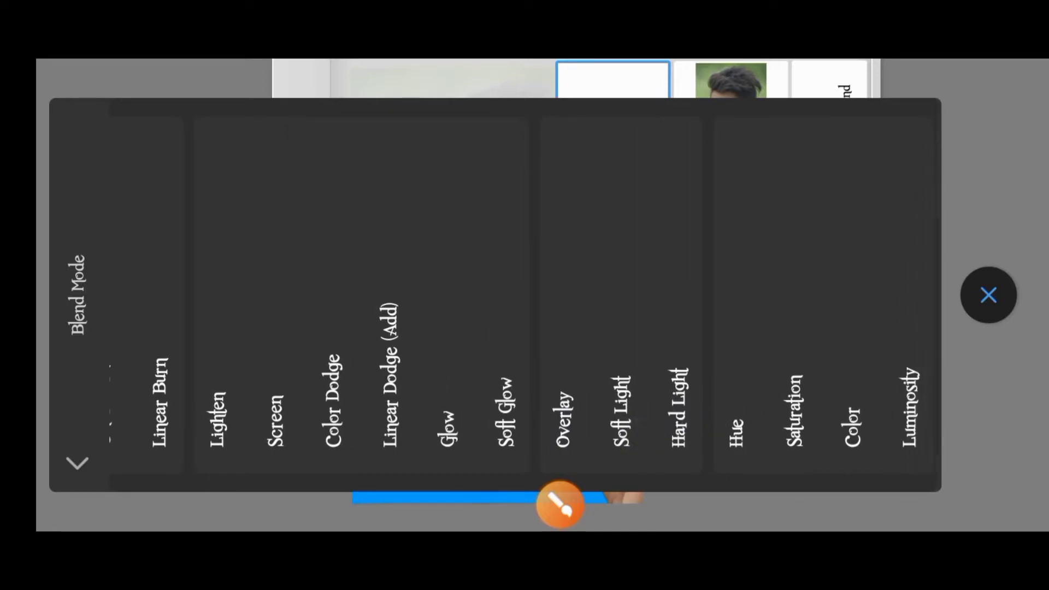
pyautogui.click(560, 503)
pyautogui.moveTo(845, 319)
pyautogui.mouseDown()
pyautogui.moveTo(812, 461)
pyautogui.moveTo(890, 412)
pyautogui.moveTo(805, 363)
pyautogui.mouseUp()
pyautogui.moveTo(743, 219)
pyautogui.mouseDown()
pyautogui.moveTo(831, 382)
pyautogui.moveTo(823, 407)
pyautogui.mouseUp()
pyautogui.click(945, 107)
pyautogui.click(868, 396)
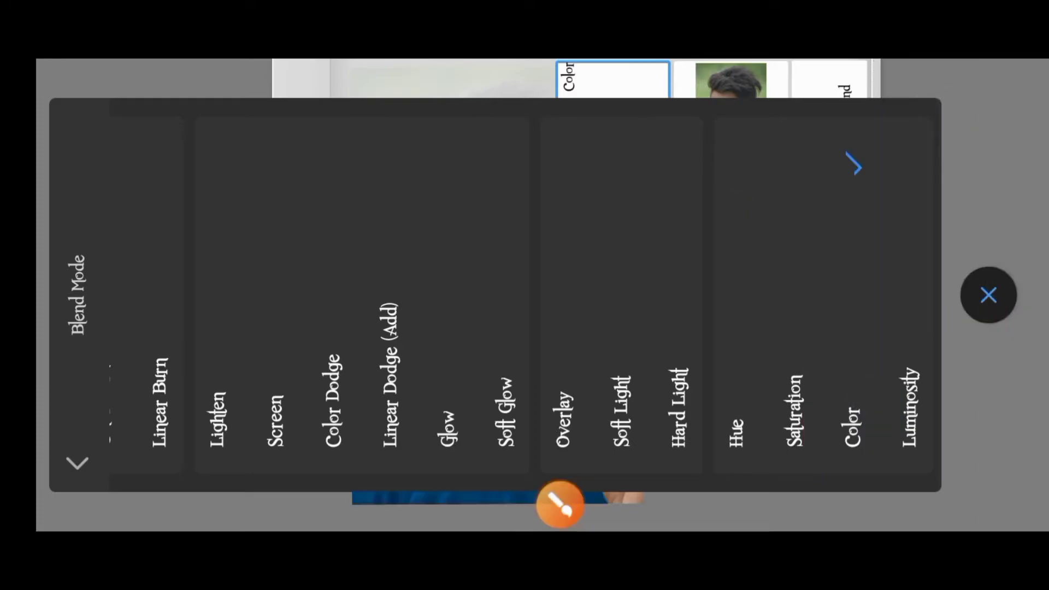
pyautogui.click(988, 295)
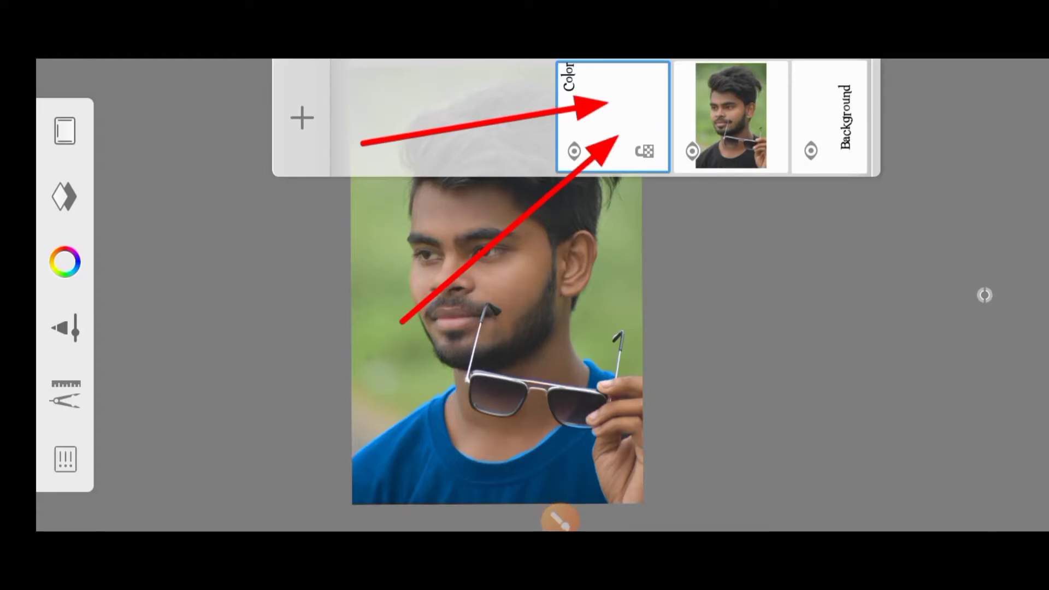
pyautogui.click(612, 116)
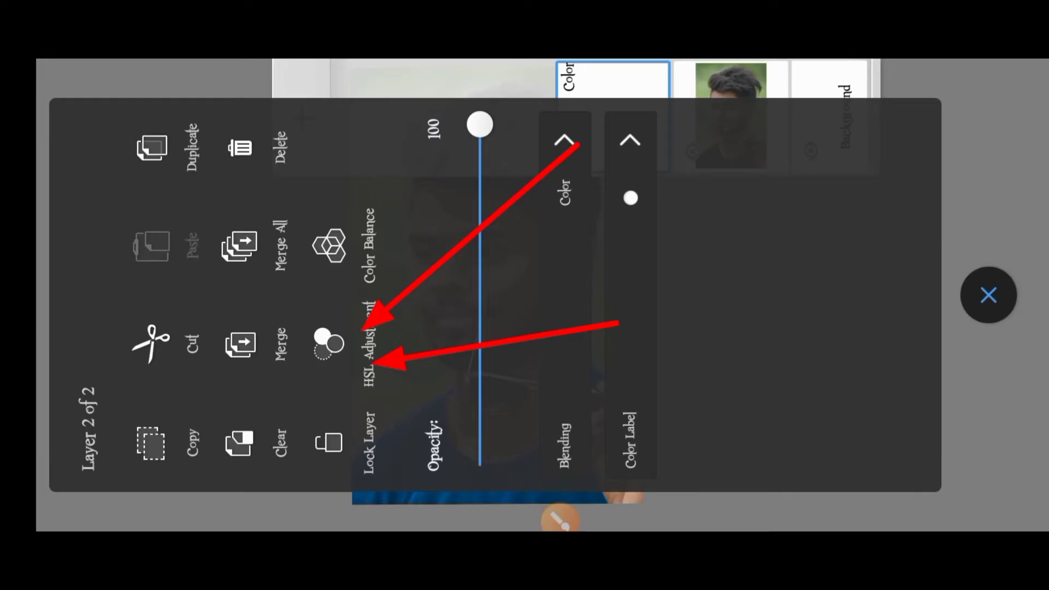
# Step: Shift the paint layer's hue to about 70 with HSL Adjustment
pyautogui.click(328, 344)
pyautogui.moveTo(860, 295)
pyautogui.mouseDown()
pyautogui.moveTo(861, 304)
pyautogui.moveTo(869, 175)
pyautogui.moveTo(878, 285)
pyautogui.moveTo(864, 418)
pyautogui.moveTo(889, 206)
pyautogui.moveTo(889, 264)
pyautogui.moveTo(889, 196)
pyautogui.mouseUp()
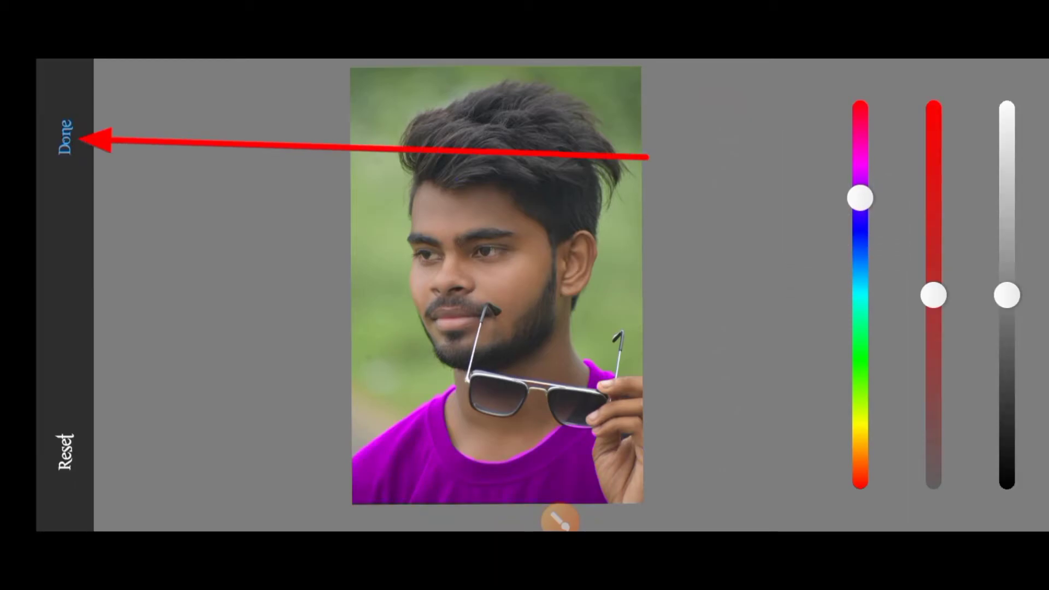
pyautogui.click(66, 137)
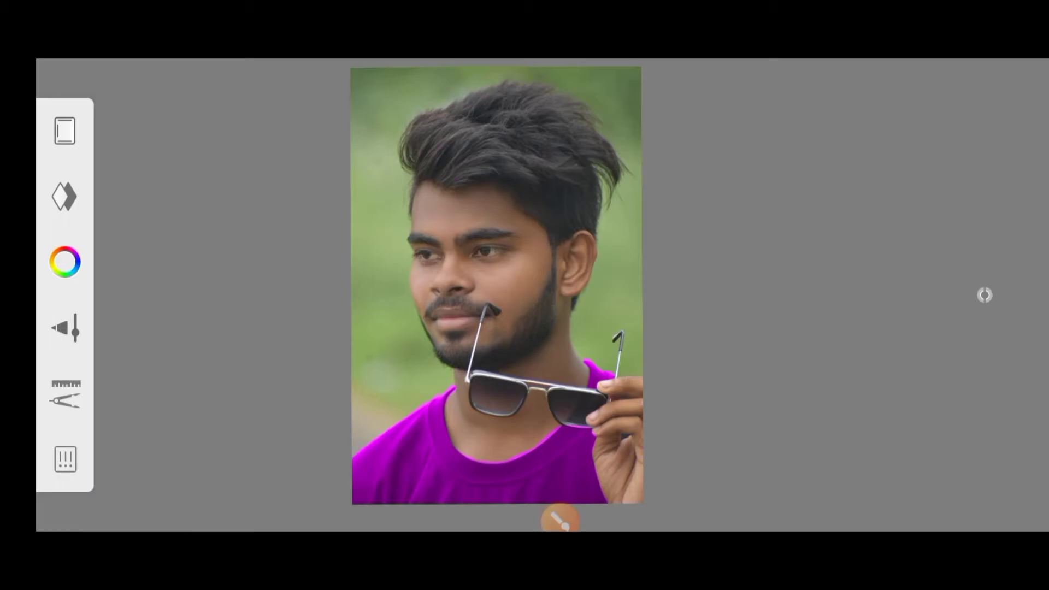
# Step: Make the Legacy Soft Eraser active at size 17.1 and 100% erase amount
pyautogui.click(985, 295)
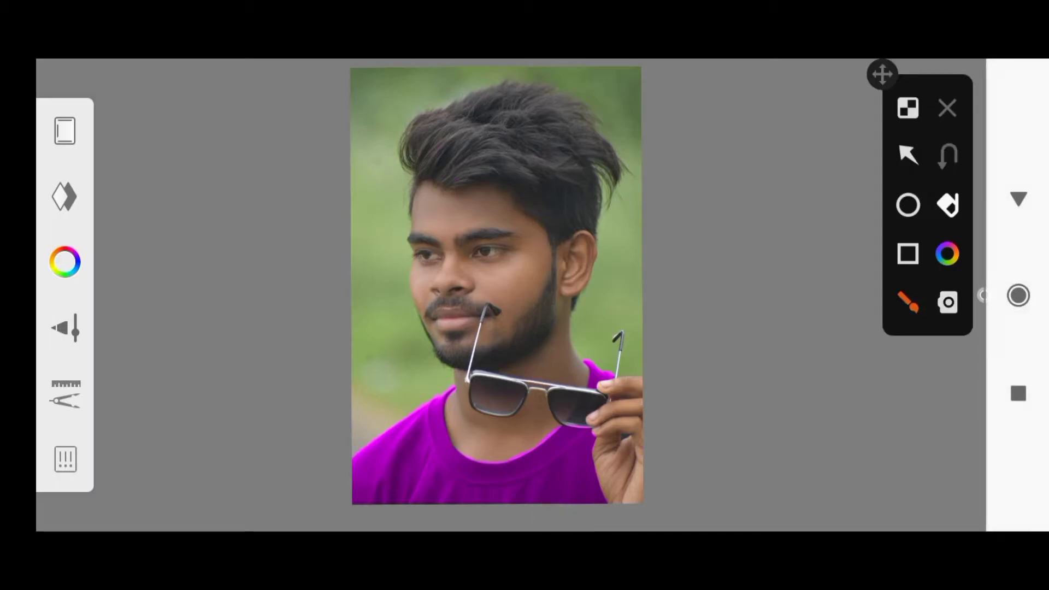
pyautogui.click(908, 154)
pyautogui.moveTo(597, 234); pyautogui.dragTo(71, 327)
pyautogui.click(947, 107)
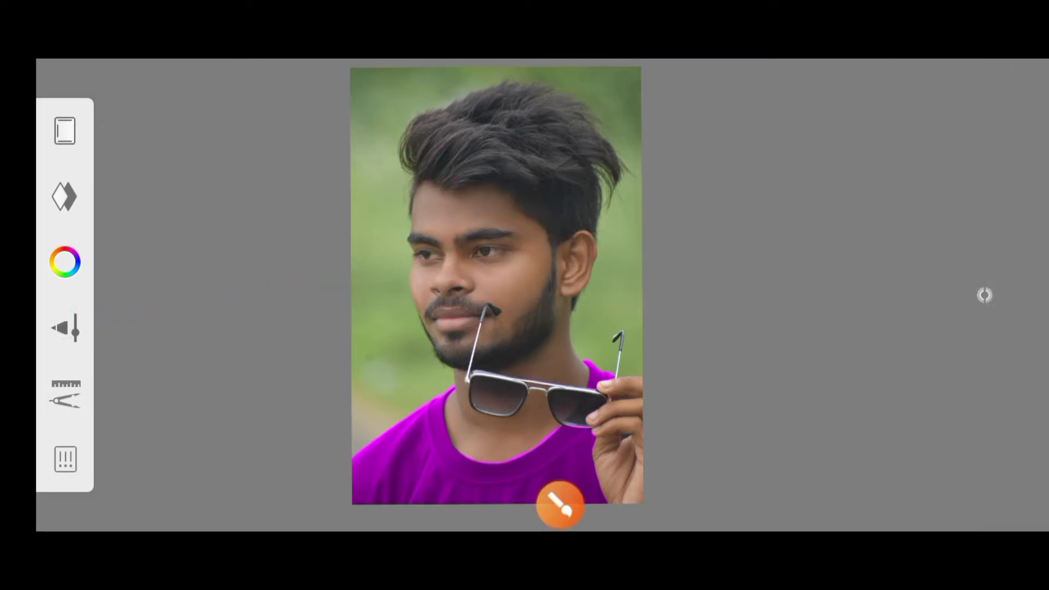
pyautogui.click(64, 327)
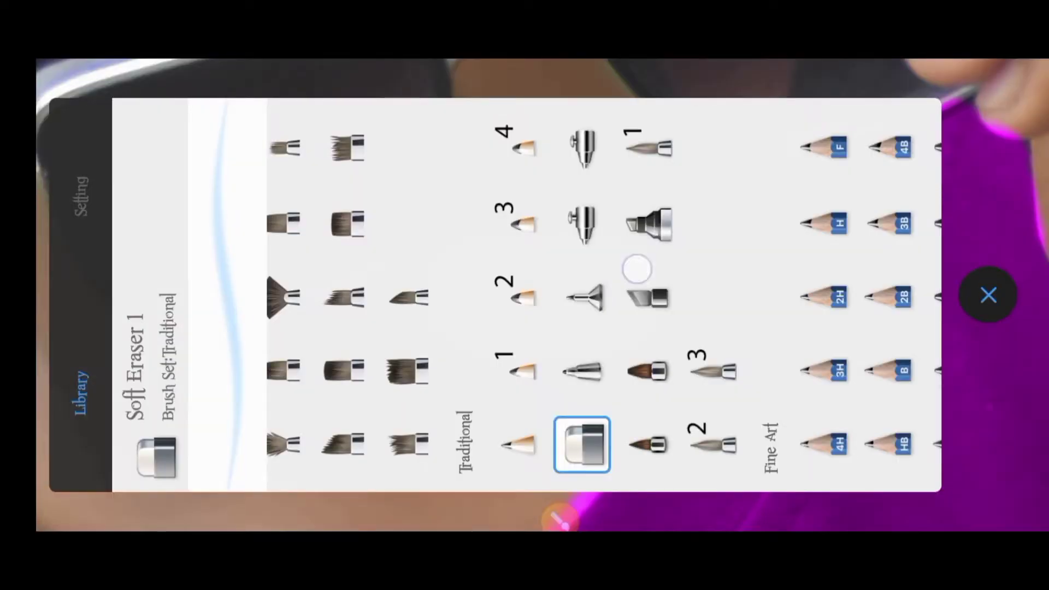
pyautogui.moveTo(637, 269)
pyautogui.mouseDown()
pyautogui.moveTo(464, 269)
pyautogui.moveTo(820, 269)
pyautogui.mouseUp()
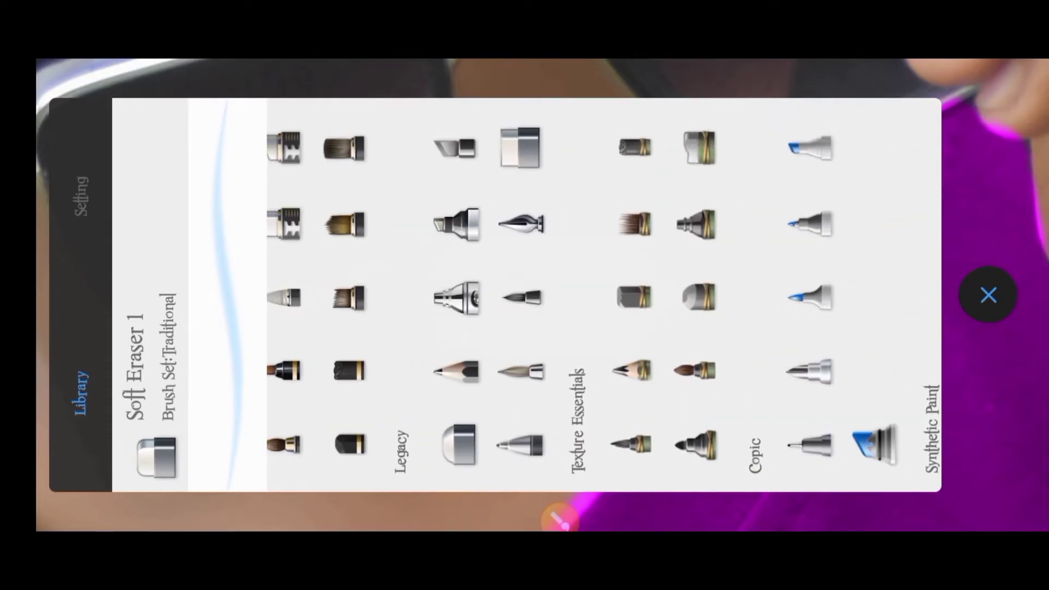
pyautogui.click(459, 440)
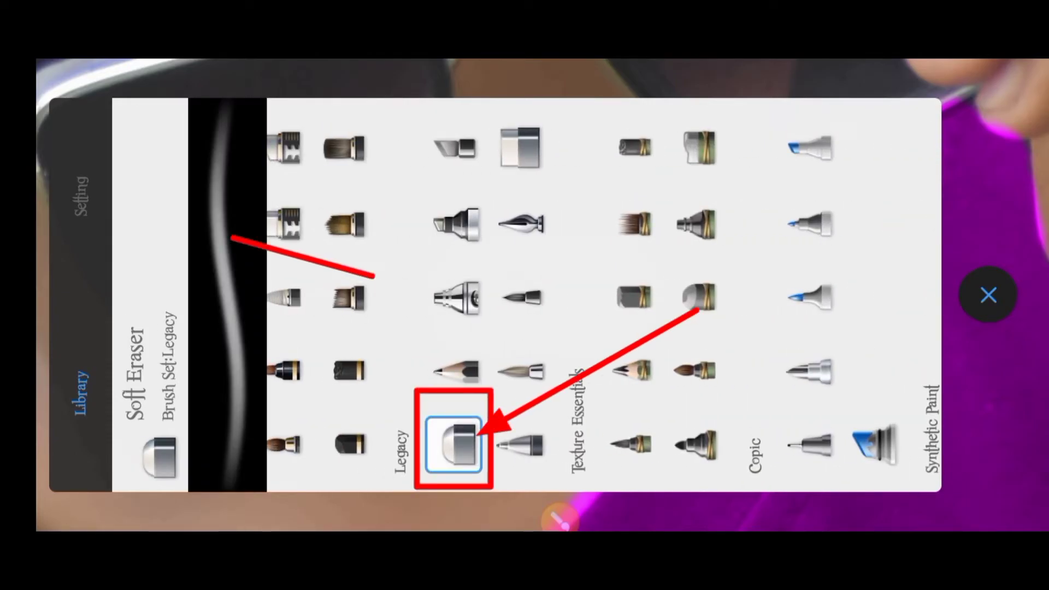
pyautogui.click(81, 196)
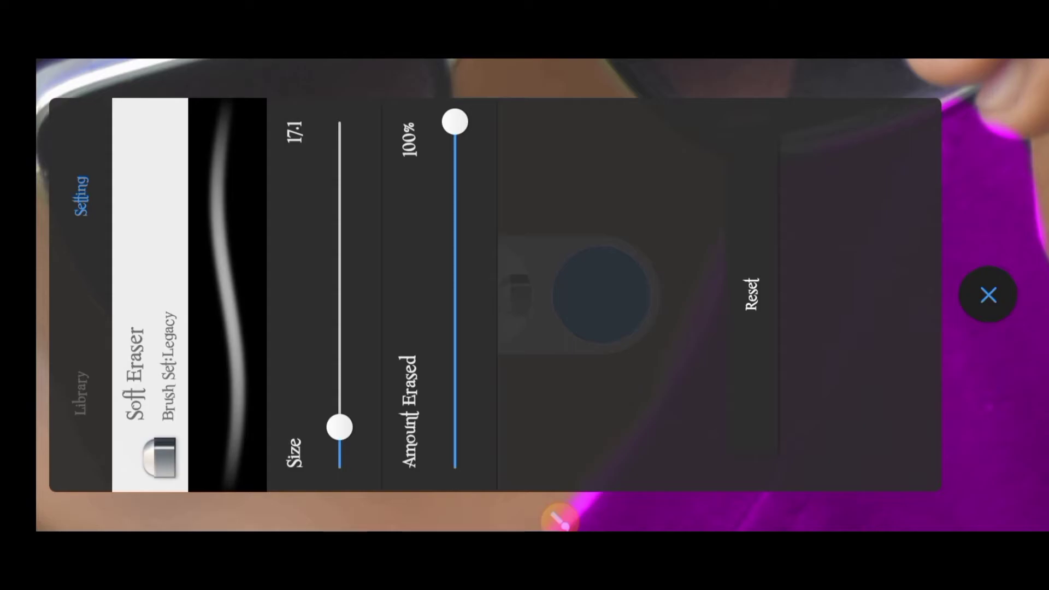
pyautogui.click(988, 295)
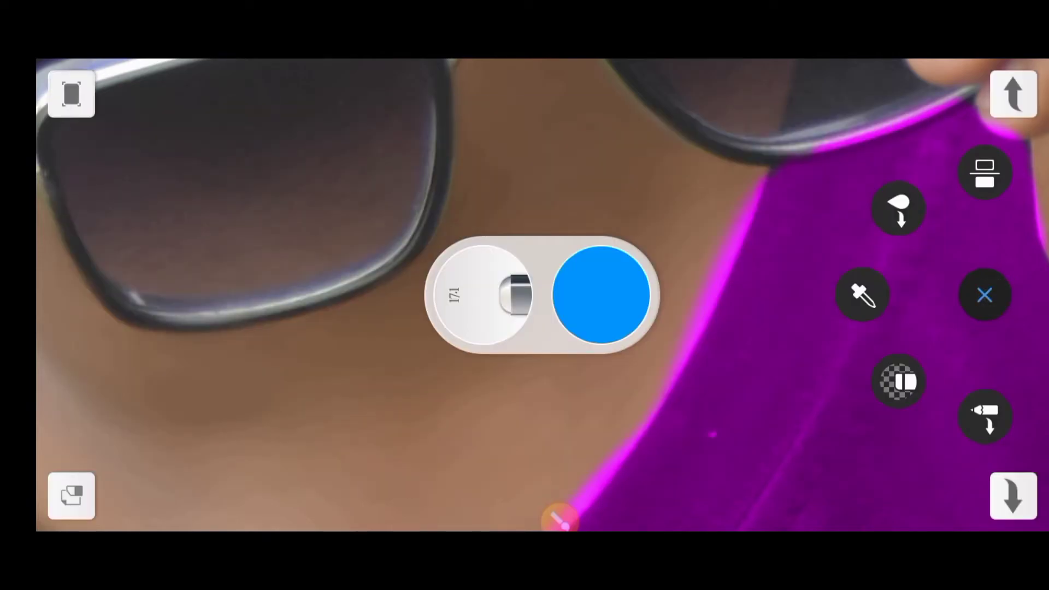
pyautogui.click(985, 295)
# Step: Erase the magenta spill from the skin along the shirt's neckline
pyautogui.scroll(3, 656, 262)
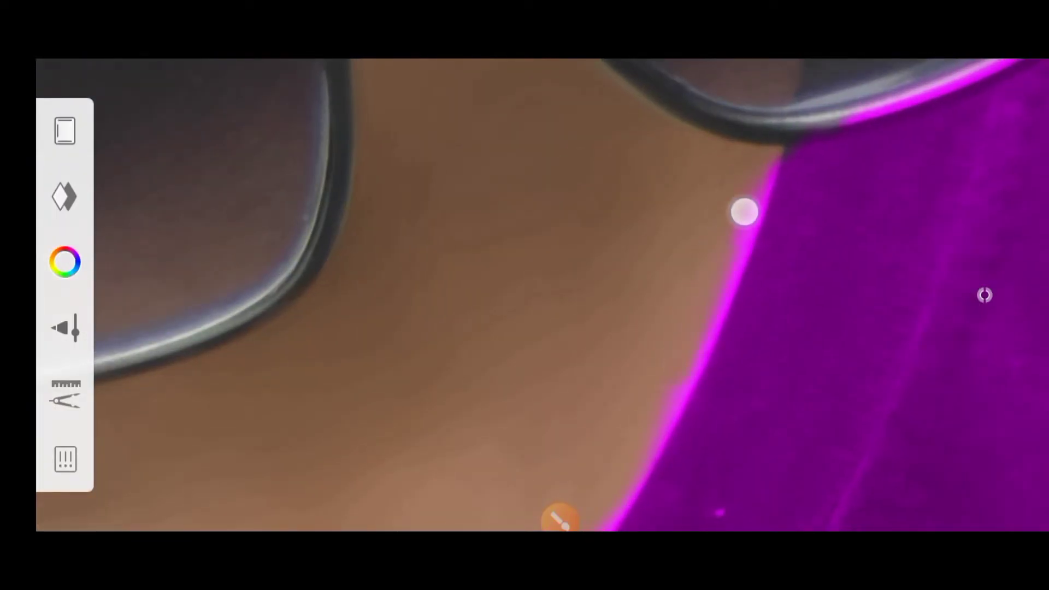
pyautogui.moveTo(745, 211)
pyautogui.mouseDown()
pyautogui.moveTo(695, 336)
pyautogui.moveTo(766, 163)
pyautogui.mouseUp()
pyautogui.click(720, 294)
pyautogui.moveTo(730, 249); pyautogui.dragTo(661, 415)
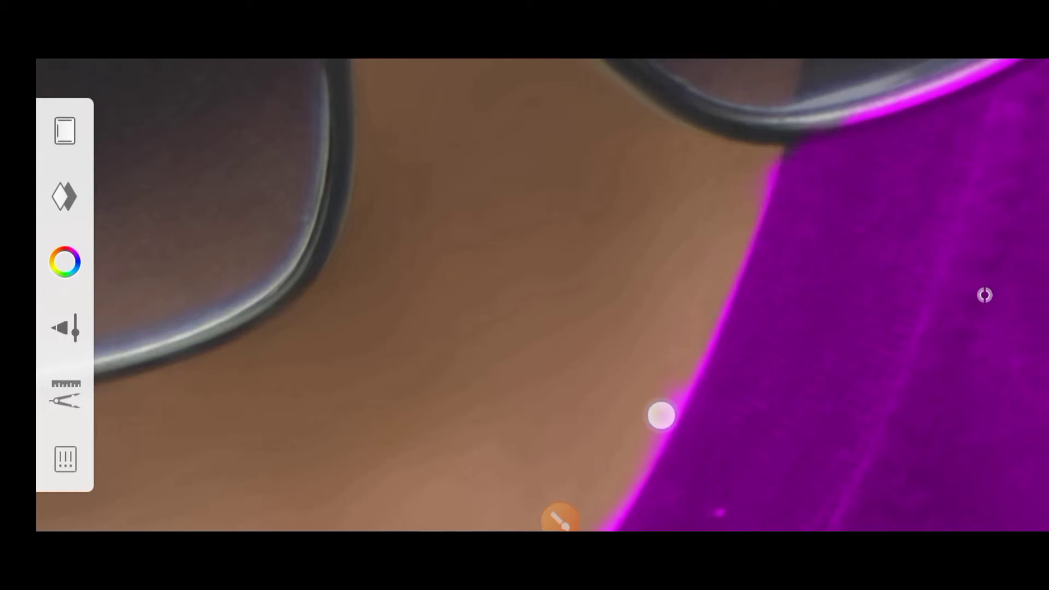
pyautogui.moveTo(711, 303); pyautogui.dragTo(632, 467)
pyautogui.moveTo(744, 218); pyautogui.dragTo(771, 161)
pyautogui.moveTo(683, 335); pyautogui.dragTo(711, 291)
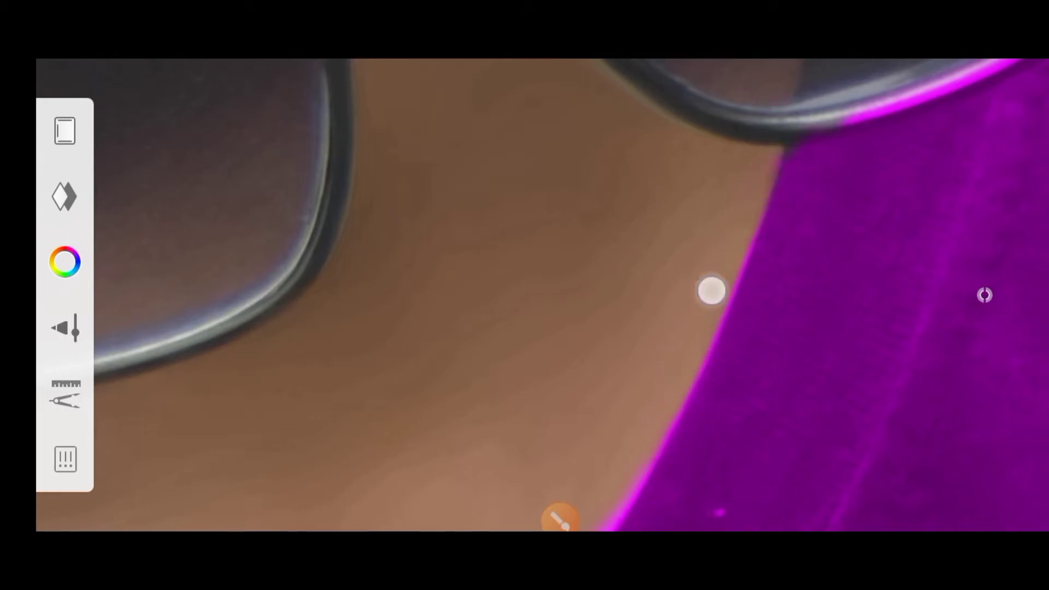
# Step: Zoom back out from the neckline to view the full portrait
pyautogui.scroll(-2, 735, 268)
pyautogui.moveTo(648, 466); pyautogui.dragTo(696, 262)
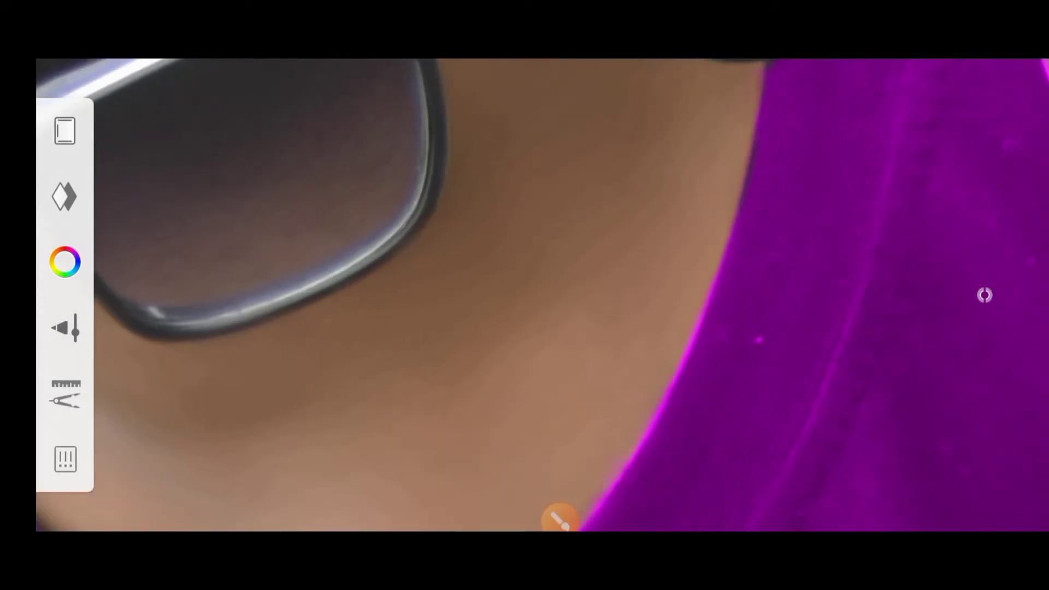
pyautogui.scroll(-2, 674, 321)
pyautogui.scroll(-1, 690, 300)
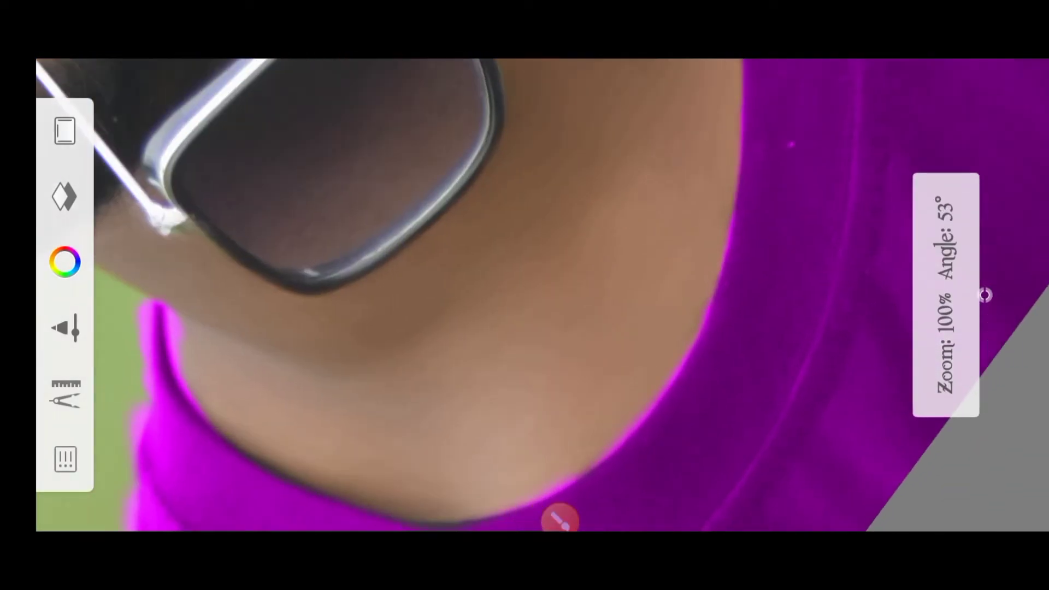
pyautogui.scroll(-2, 689, 286)
pyautogui.scroll(2, 690, 285)
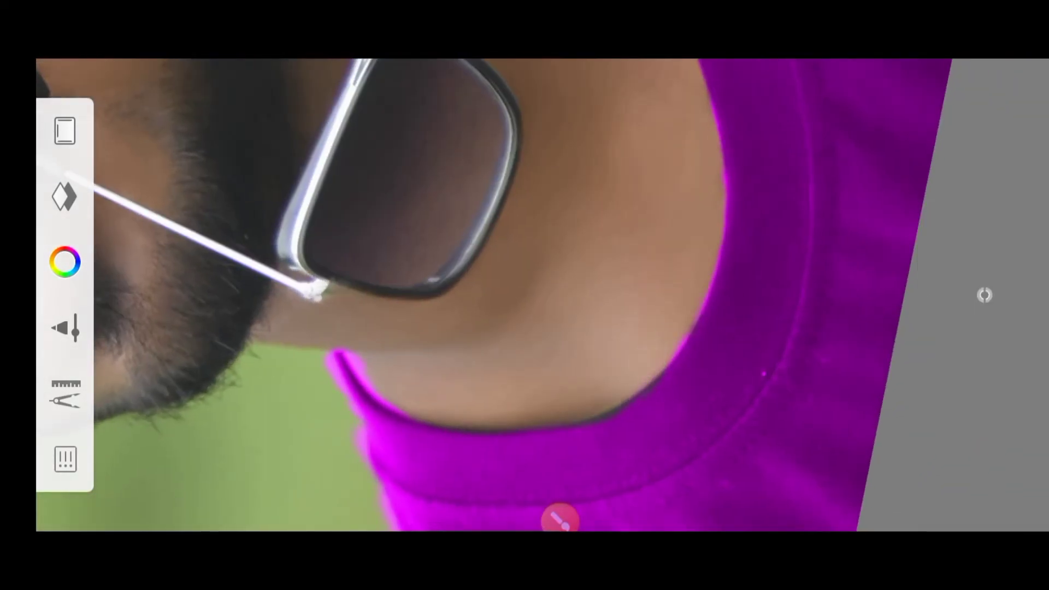
pyautogui.scroll(-2, 525, 295)
pyautogui.scroll(5, 443, 251)
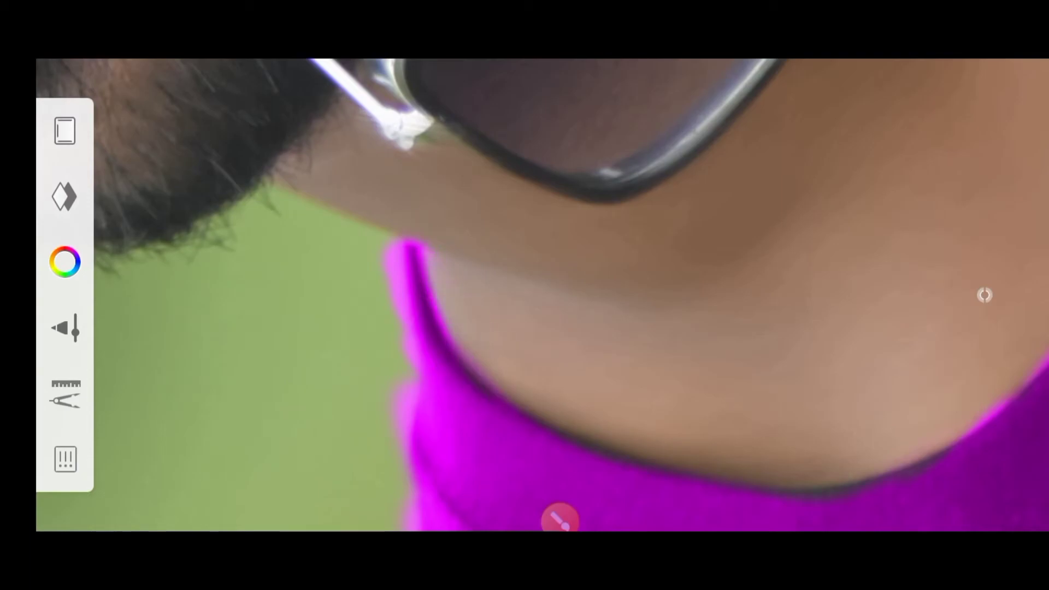
pyautogui.scroll(-3, 525, 295)
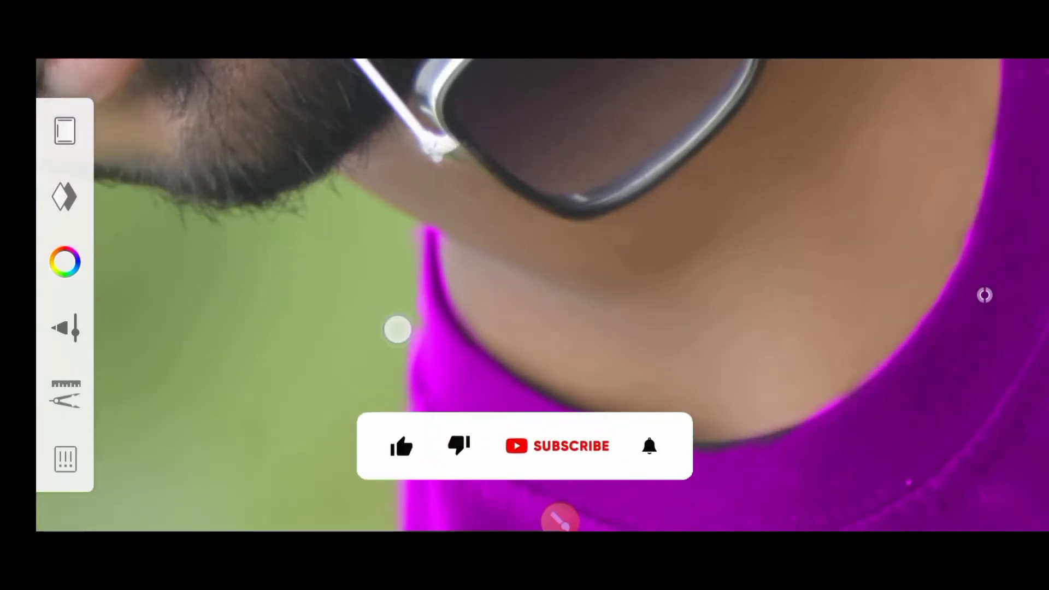
pyautogui.scroll(-3, 564, 238)
pyautogui.scroll(-2, 563, 239)
pyautogui.scroll(-2, 525, 295)
# Step: Bring up SketchBook's main menu over the finished purple-shirt portrait
pyautogui.scroll(-1, 525, 295)
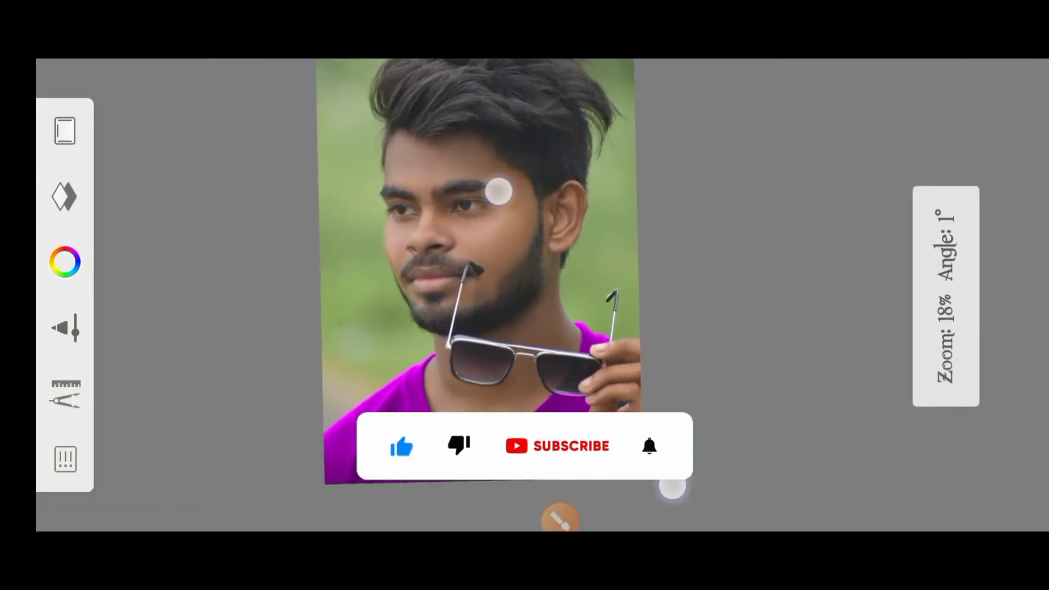
pyautogui.scroll(-1, 524, 296)
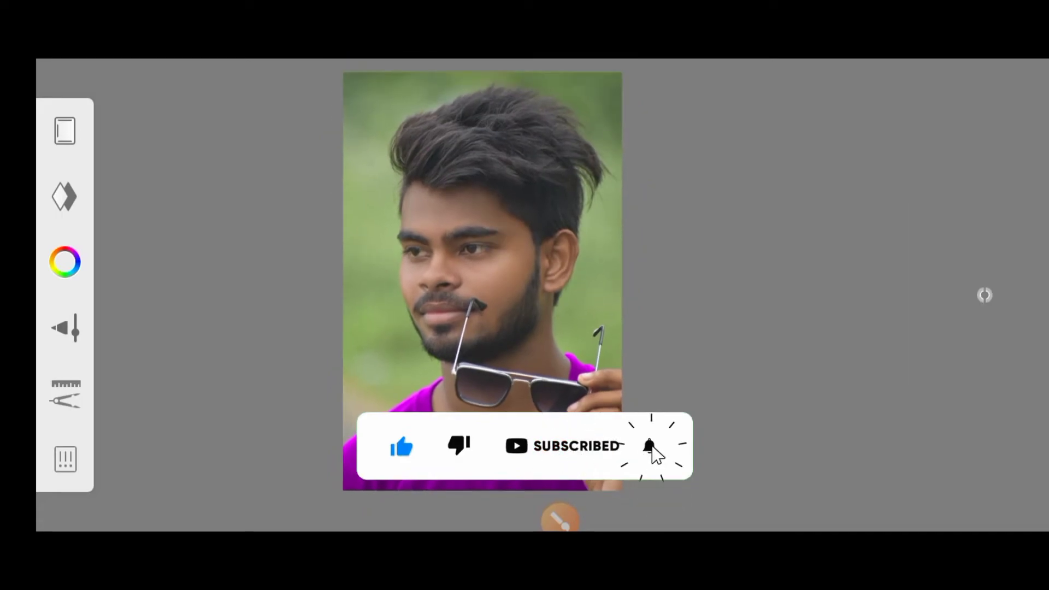
pyautogui.click(984, 295)
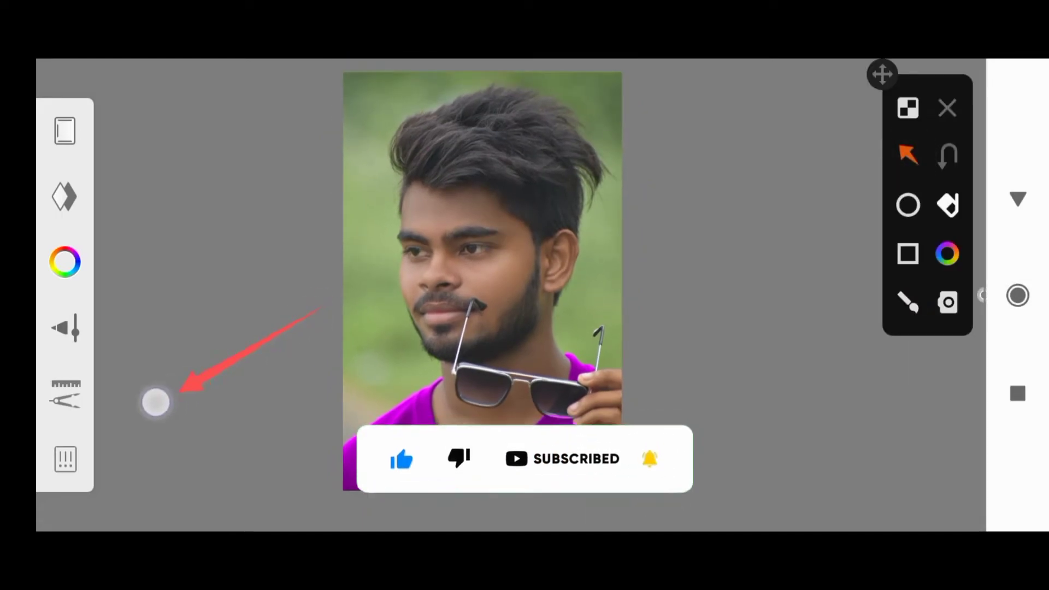
pyautogui.click(948, 108)
pyautogui.click(82, 391)
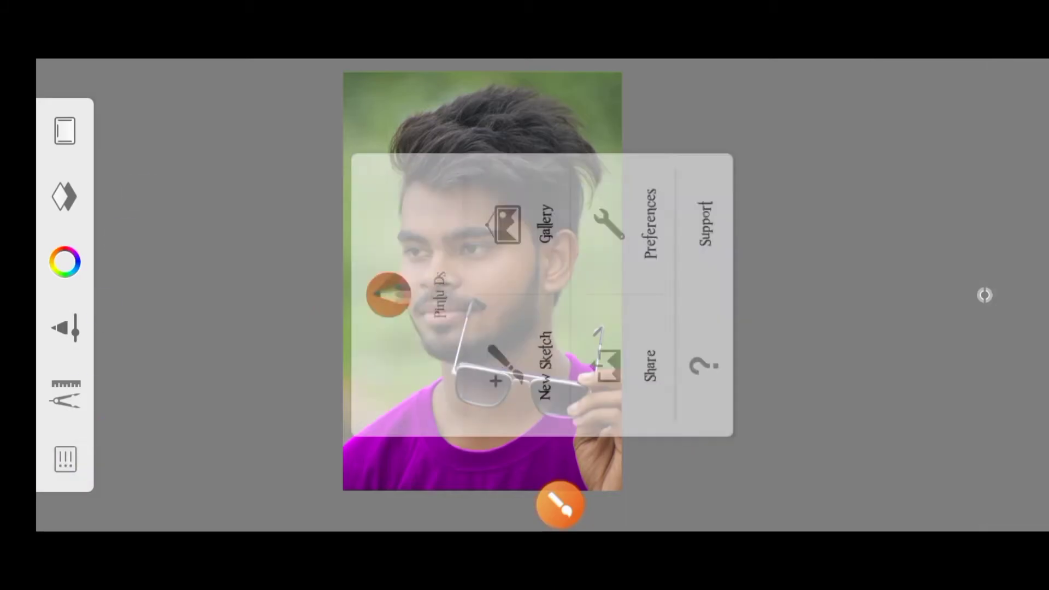
pyautogui.click(985, 295)
pyautogui.click(907, 252)
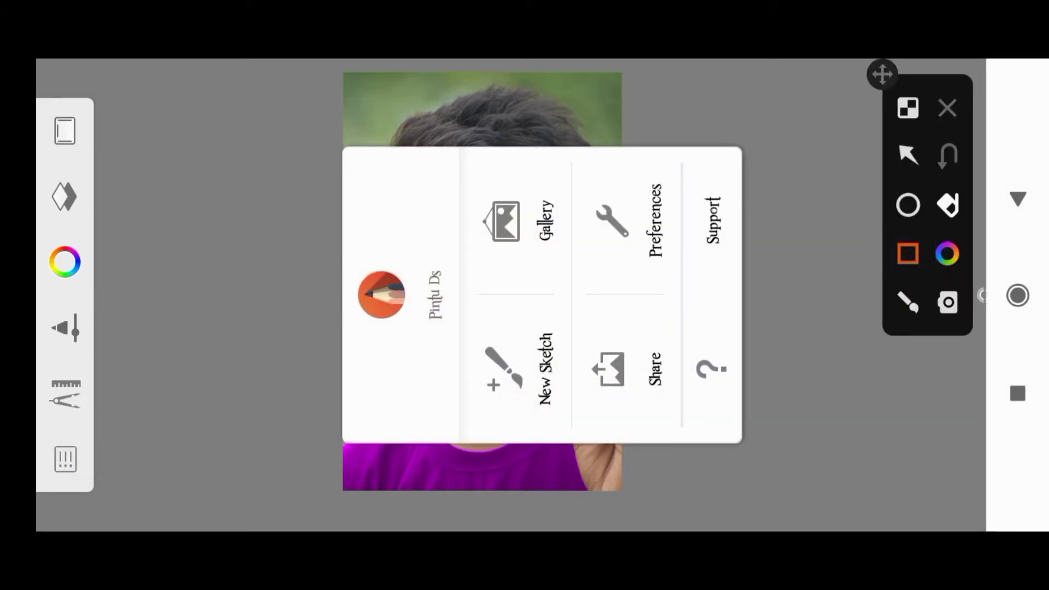
# Step: Save the portrait to the device through SketchBook's Share options
pyautogui.moveTo(577, 438); pyautogui.dragTo(675, 282)
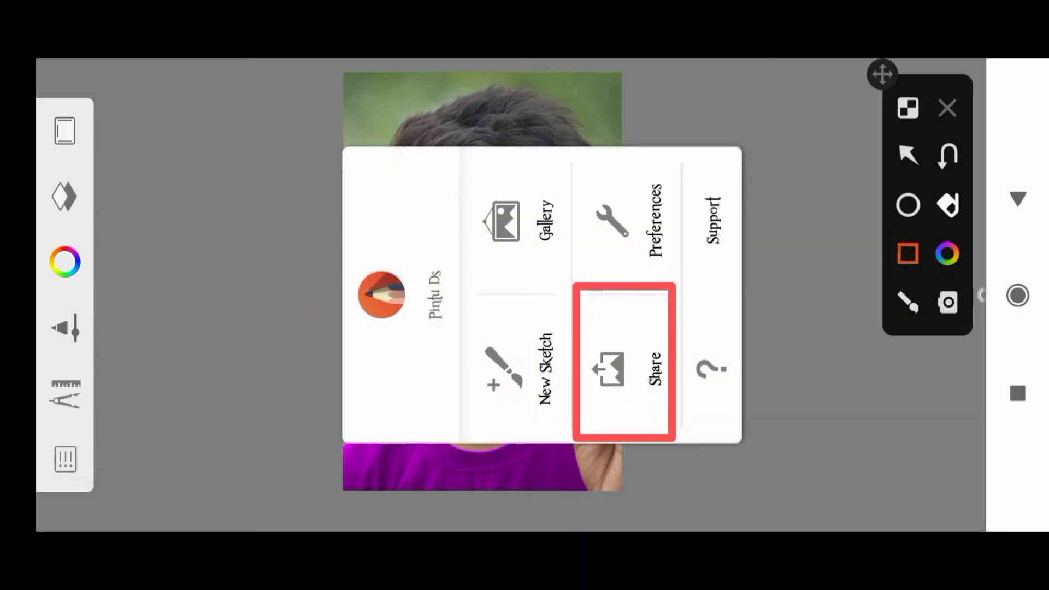
pyautogui.click(948, 108)
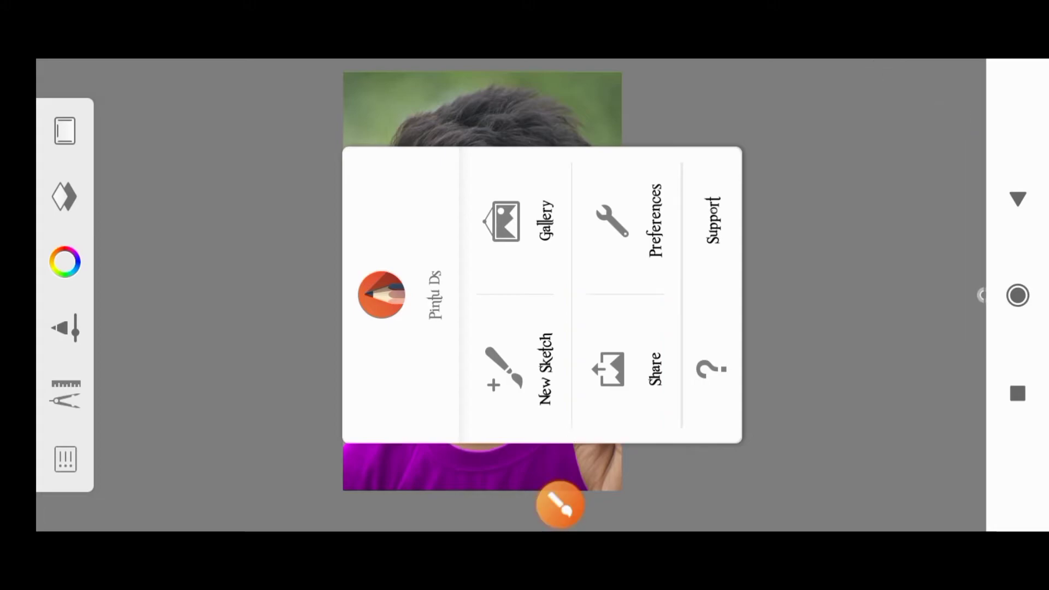
pyautogui.click(628, 369)
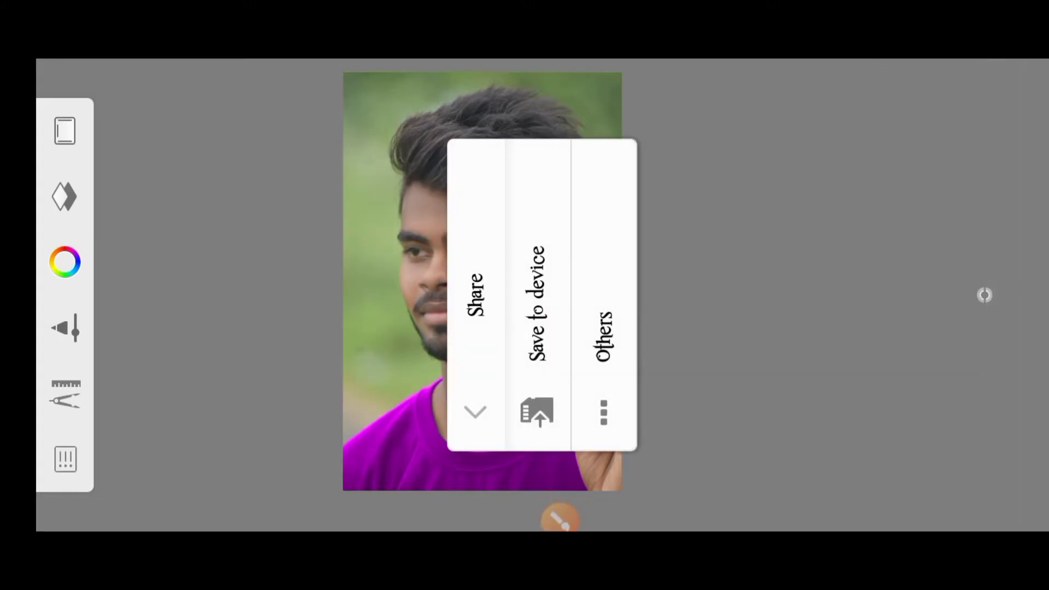
pyautogui.click(560, 518)
pyautogui.moveTo(511, 445); pyautogui.dragTo(571, 183)
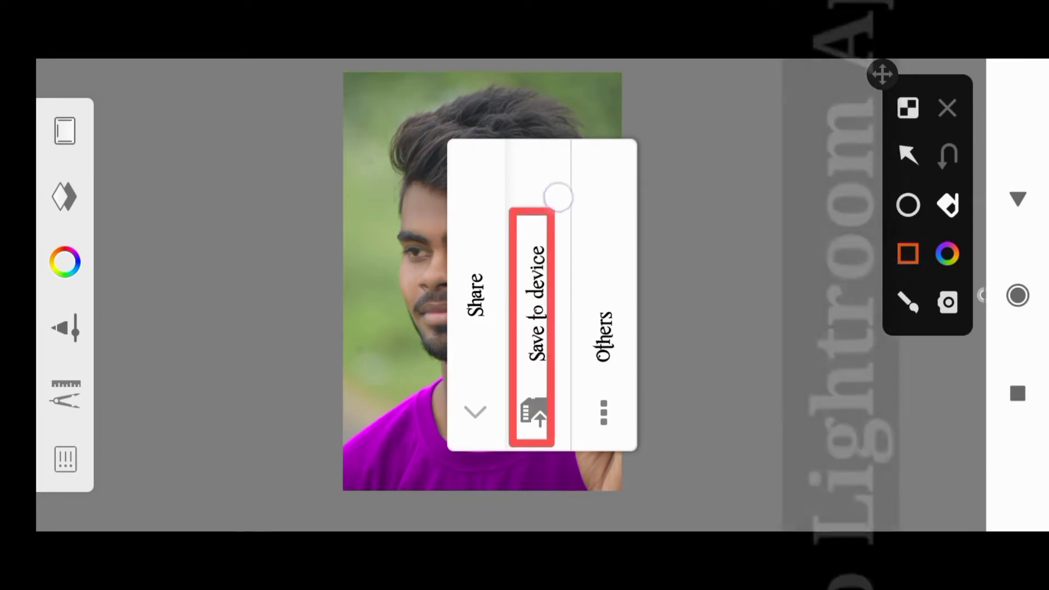
pyautogui.click(908, 155)
pyautogui.moveTo(447, 194); pyautogui.dragTo(520, 271)
pyautogui.click(946, 108)
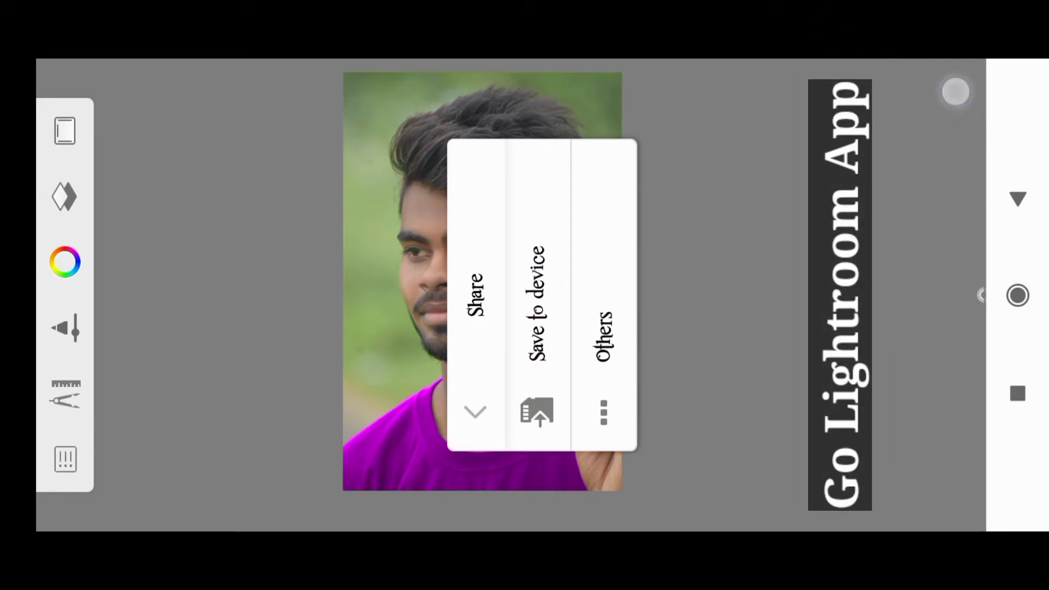
pyautogui.click(539, 306)
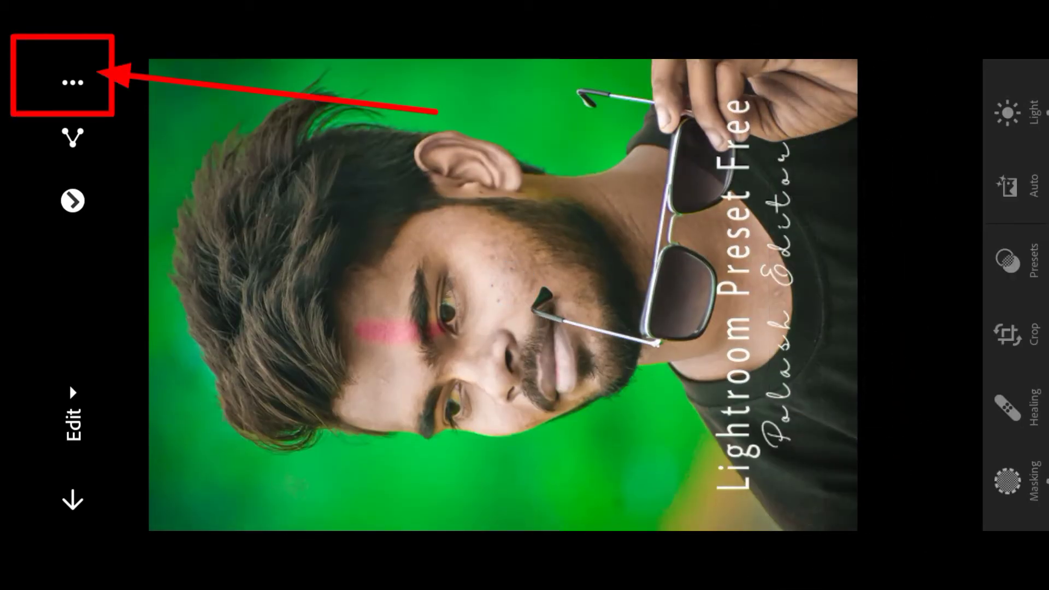
# Step: Copy the preset photo's Lightroom settings, including Masking and Geometry
pyautogui.click(82, 72)
pyautogui.click(451, 180)
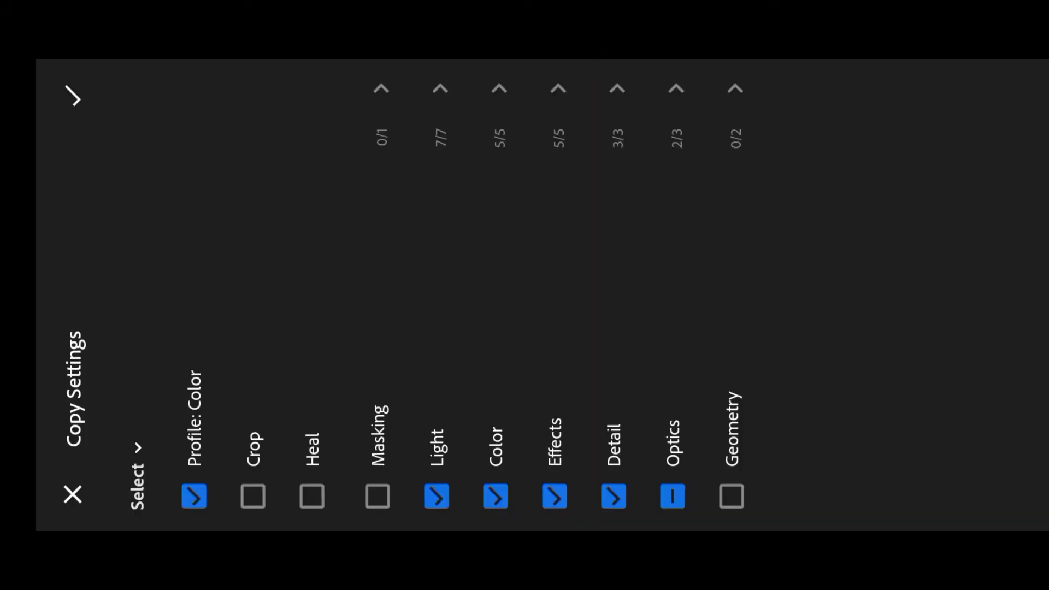
pyautogui.click(732, 496)
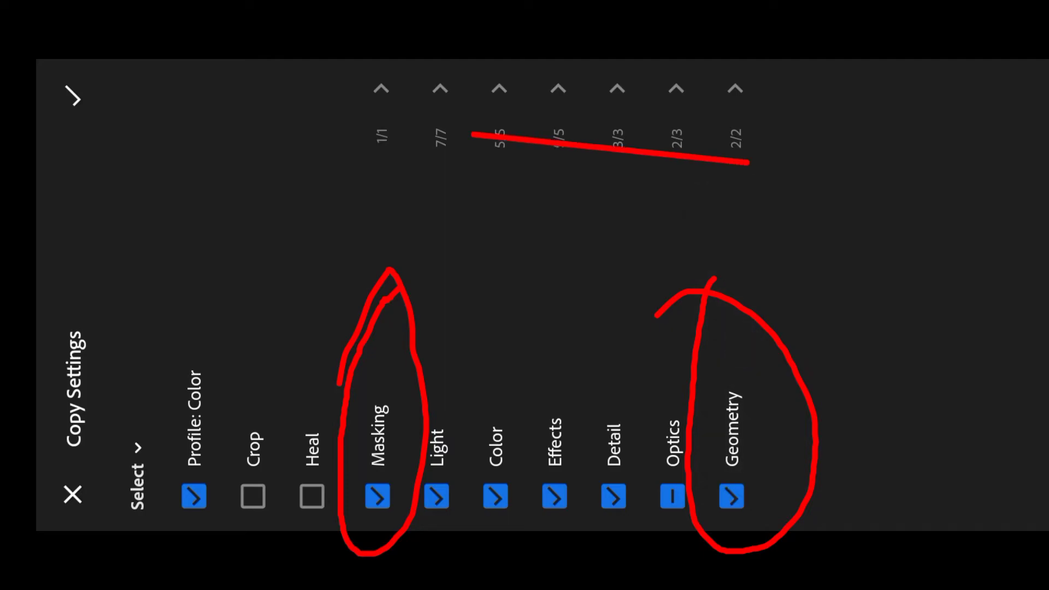
pyautogui.click(74, 97)
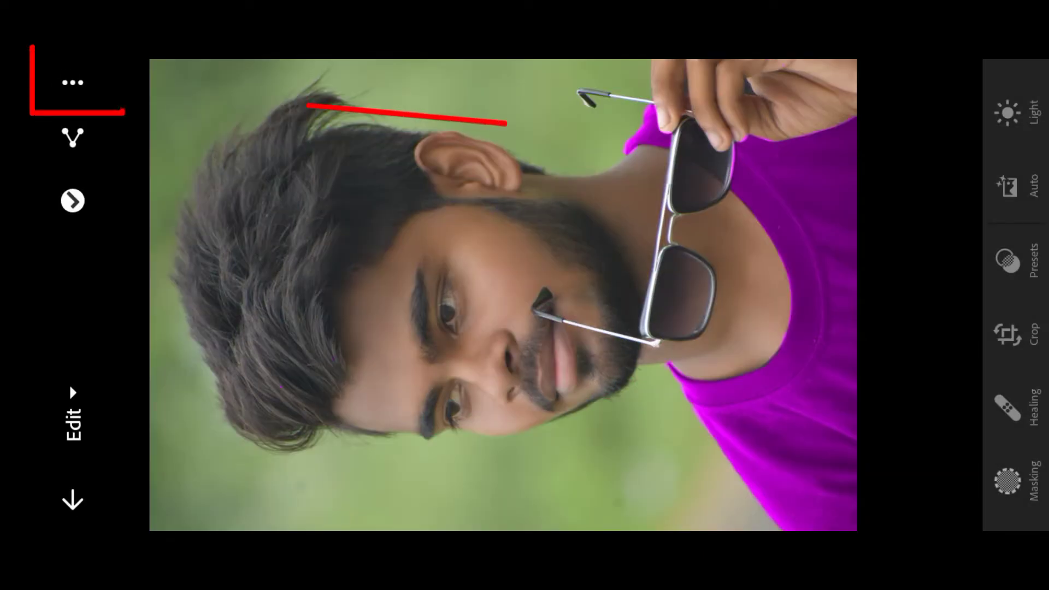
# Step: Paste the copied green-toned settings onto the purple-shirt portrait, check before/after, and share it
pyautogui.click(72, 82)
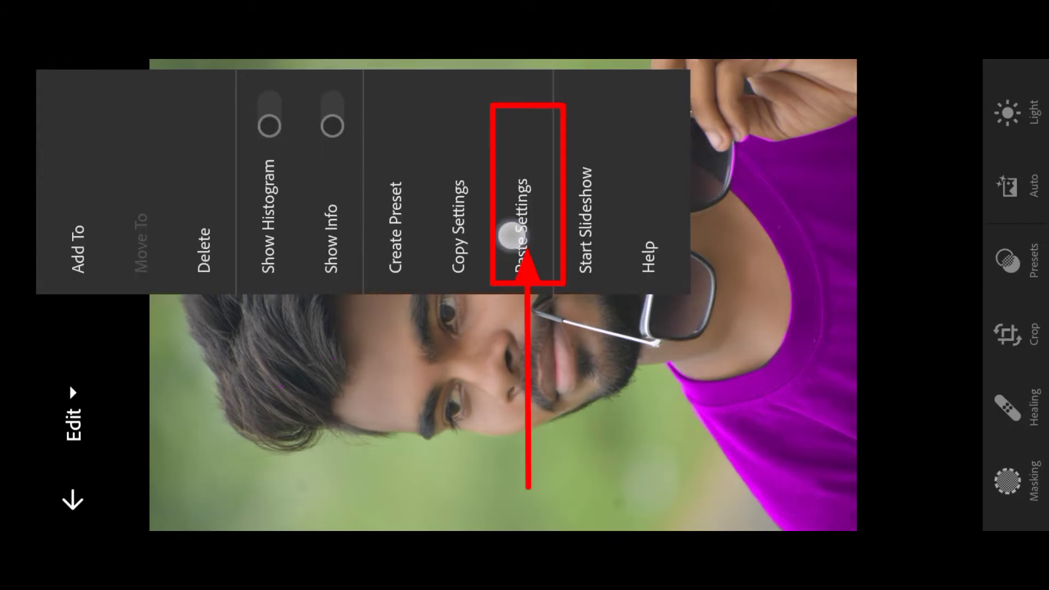
pyautogui.click(518, 236)
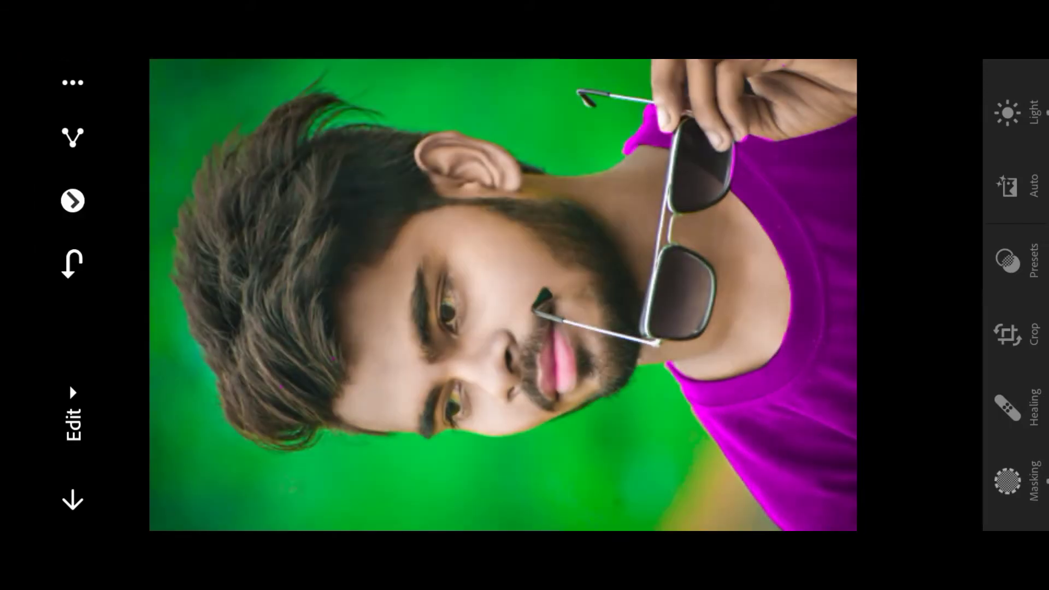
pyautogui.click(675, 166)
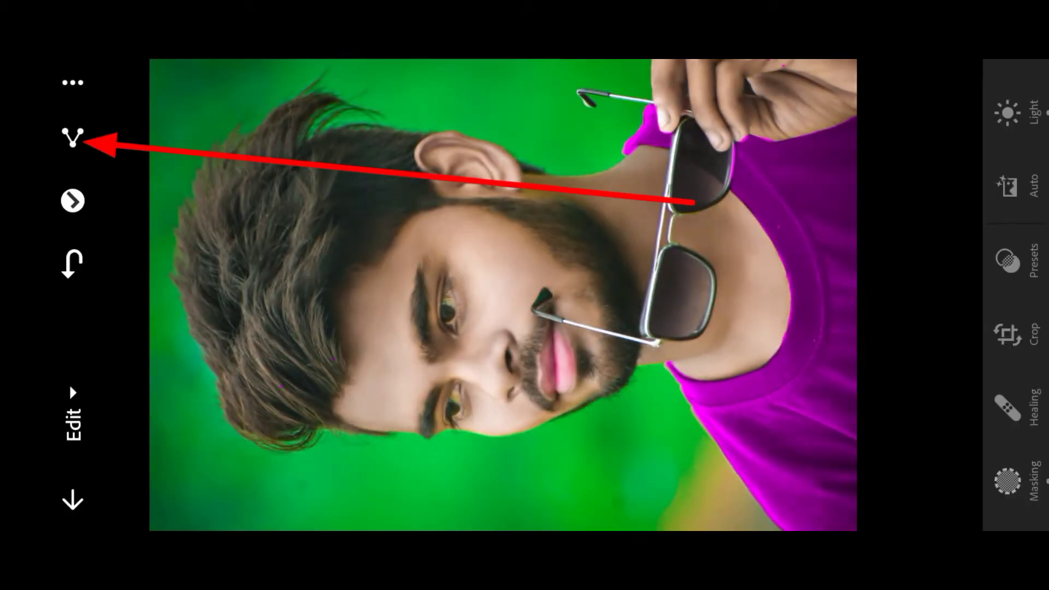
pyautogui.click(69, 135)
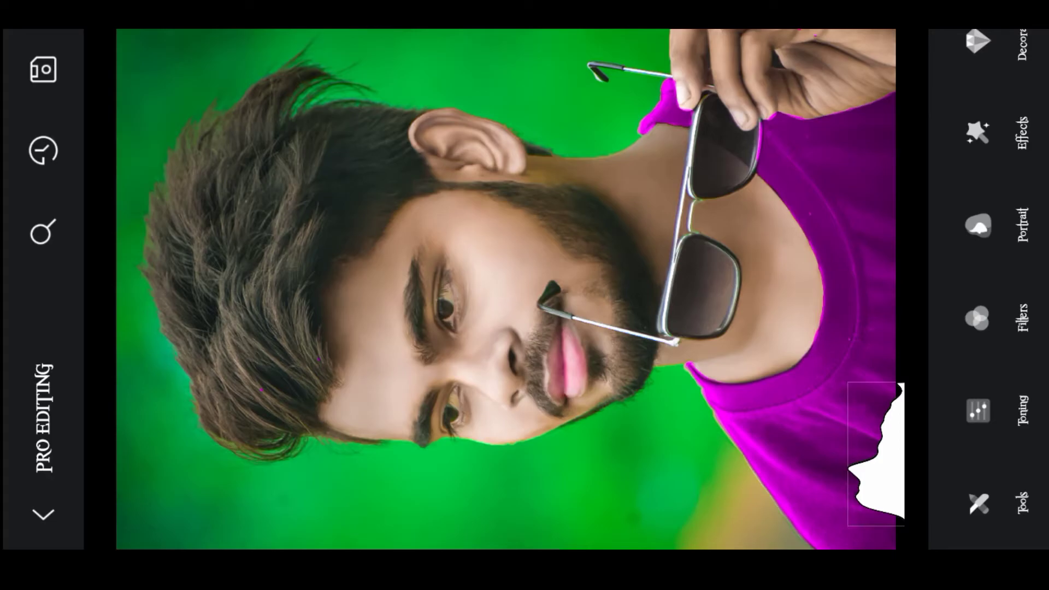
# Step: Apply PicsArt's Soft Smudge painting effect to the portrait using variant IV
pyautogui.scroll(3, 989, 295)
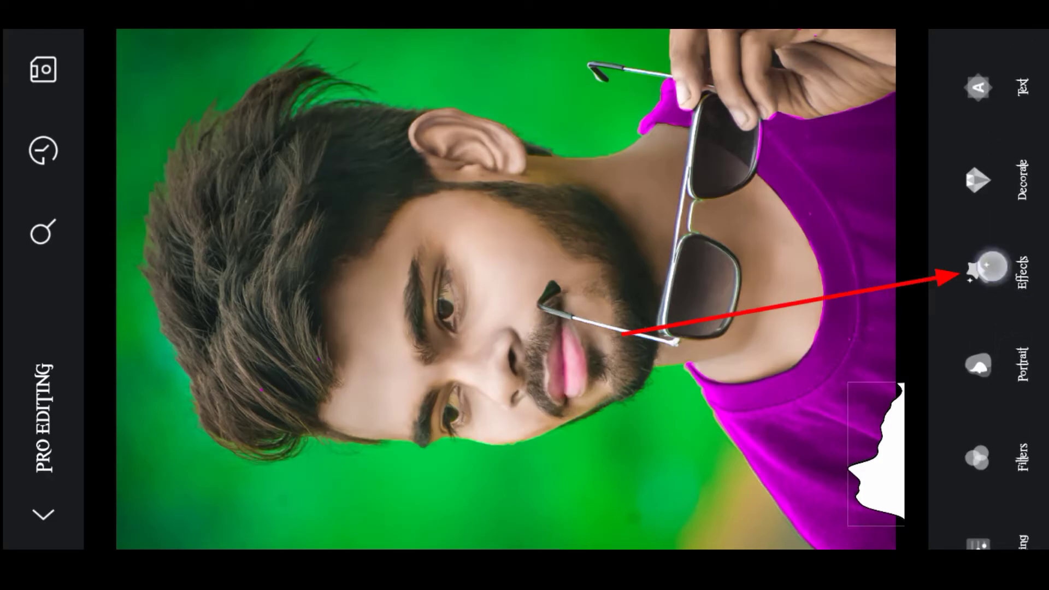
pyautogui.click(981, 269)
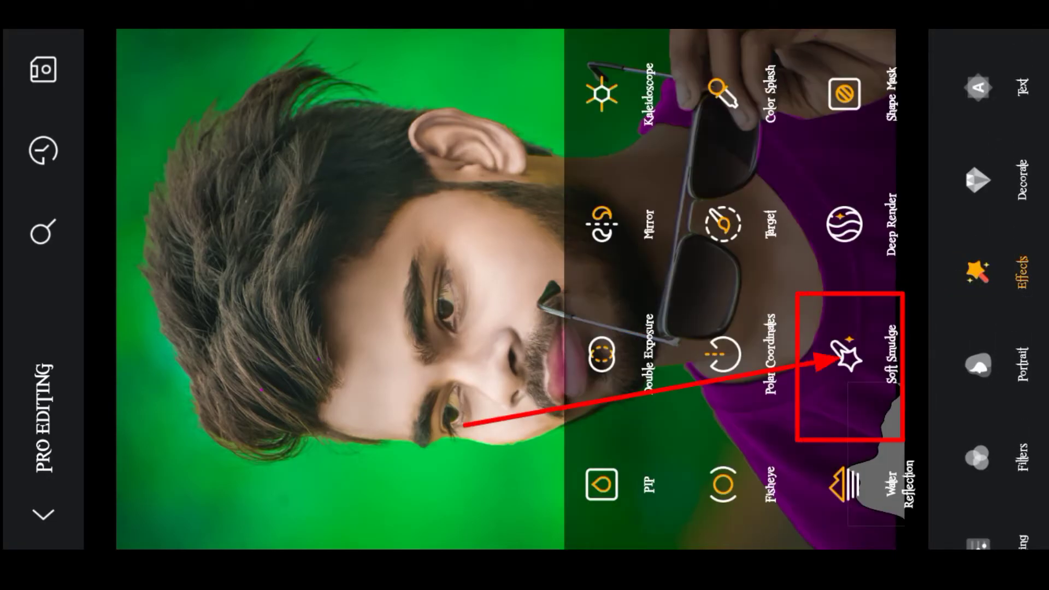
pyautogui.click(859, 348)
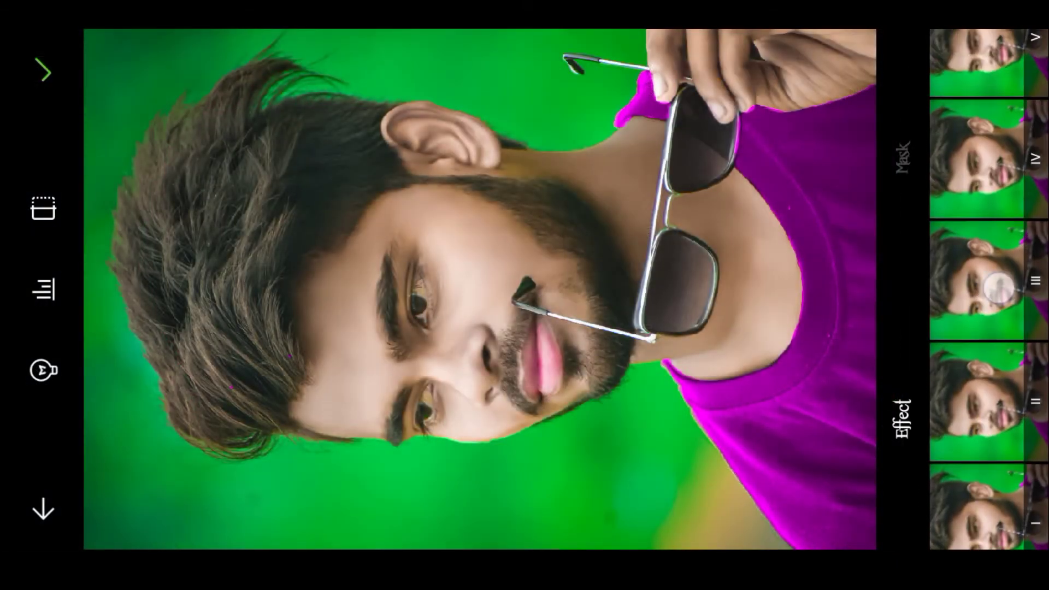
pyautogui.click(983, 158)
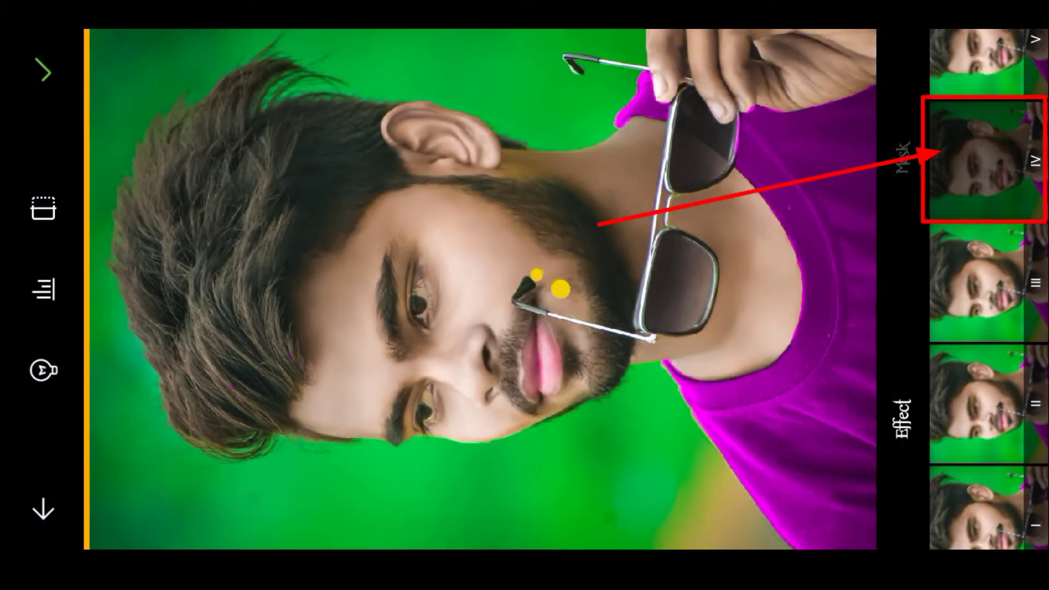
pyautogui.click(897, 159)
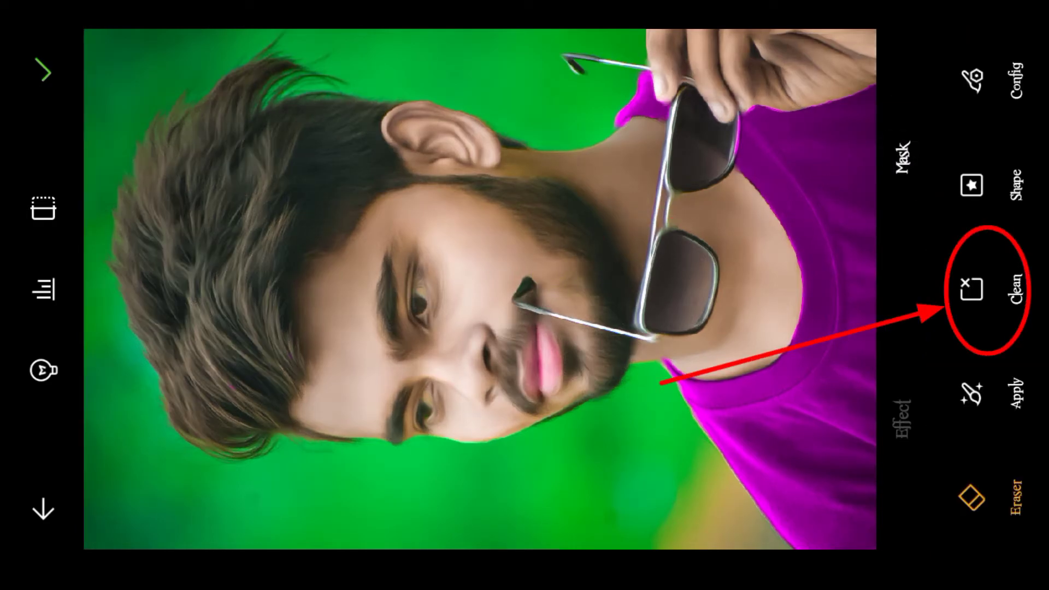
# Step: Clear the Soft Smudge mask, then brush it back over the hair, beard and brow
pyautogui.click(978, 287)
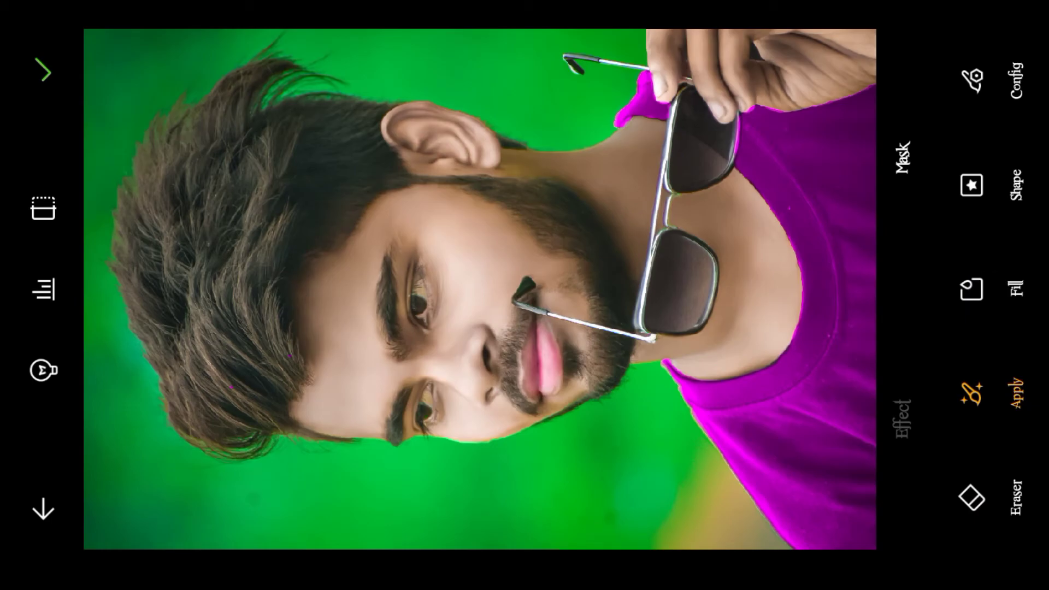
pyautogui.scroll(5, 439, 264)
pyautogui.moveTo(208, 271); pyautogui.dragTo(204, 288)
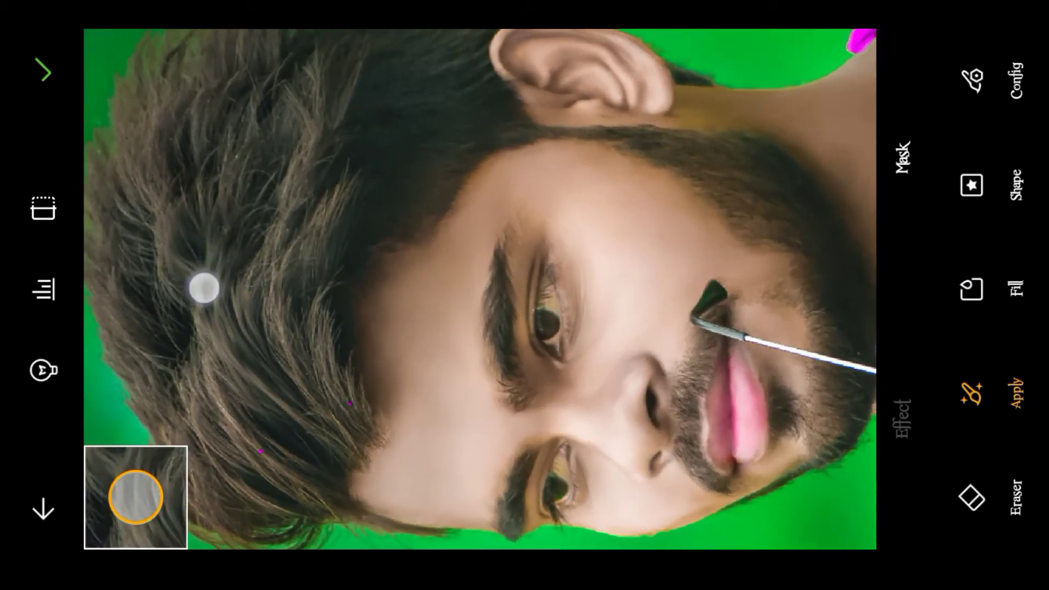
pyautogui.moveTo(283, 477); pyautogui.dragTo(232, 419)
pyautogui.scroll(5, 266, 480)
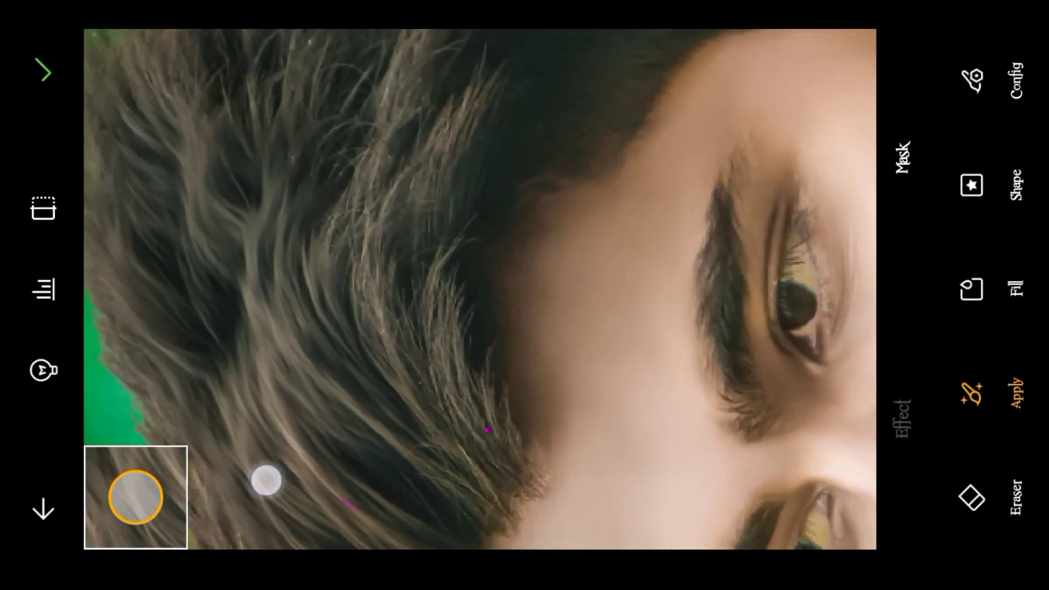
pyautogui.scroll(-5, 266, 481)
pyautogui.moveTo(245, 459)
pyautogui.mouseDown()
pyautogui.moveTo(244, 169)
pyautogui.moveTo(437, 176)
pyautogui.mouseUp()
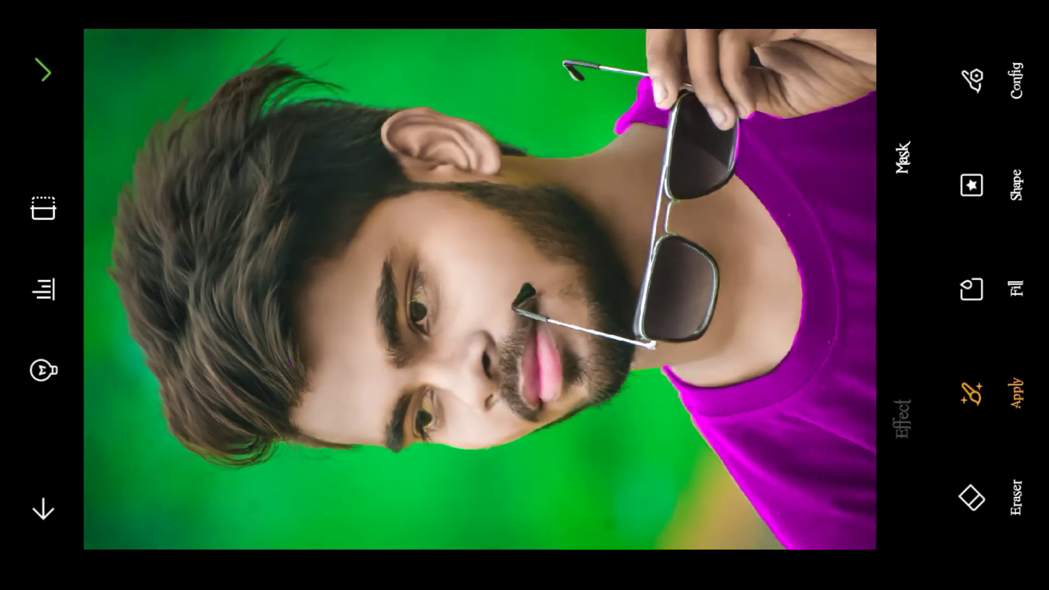
pyautogui.scroll(5, 430, 156)
pyautogui.moveTo(576, 279); pyautogui.dragTo(581, 329)
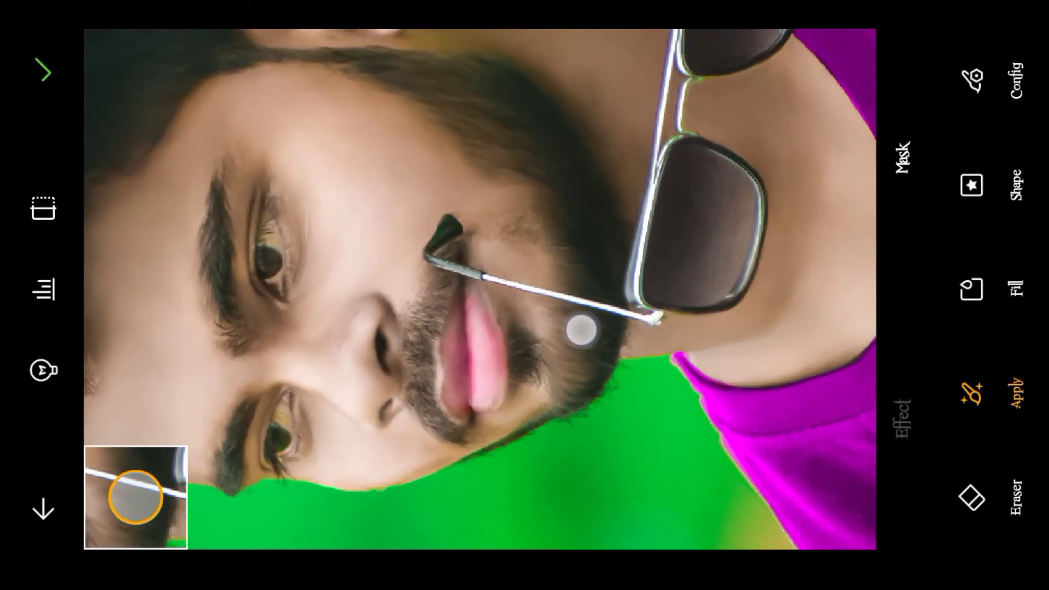
pyautogui.scroll(3, 581, 329)
pyautogui.scroll(-3, 651, 261)
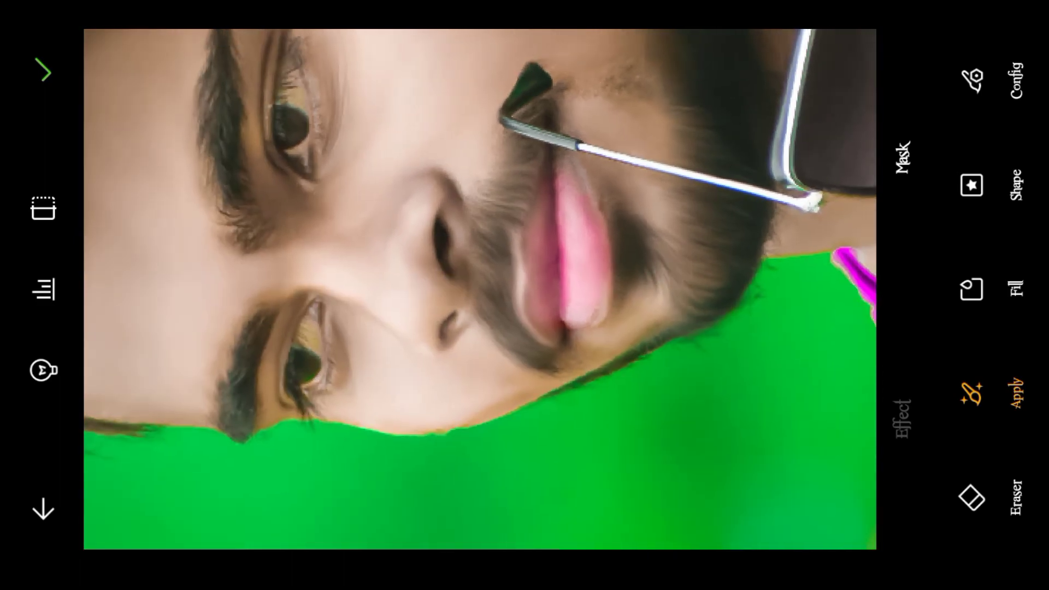
pyautogui.scroll(3, 383, 274)
pyautogui.moveTo(356, 440); pyautogui.dragTo(413, 258)
# Step: Erase the Soft Smudge effect from the lips and commit the masked effect
pyautogui.scroll(3, 601, 246)
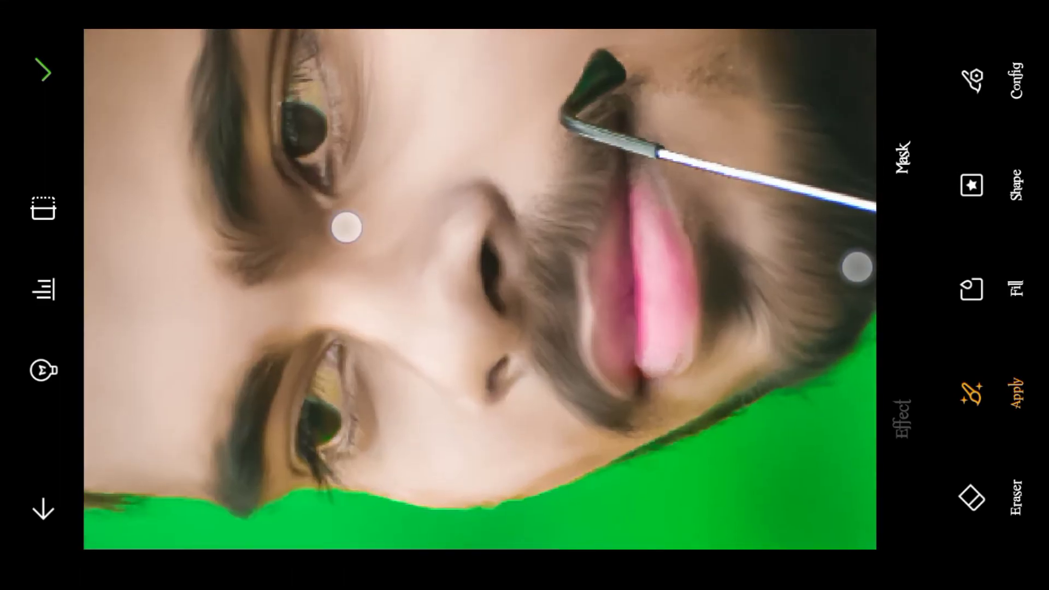
pyautogui.click(972, 497)
pyautogui.moveTo(626, 398); pyautogui.dragTo(637, 418)
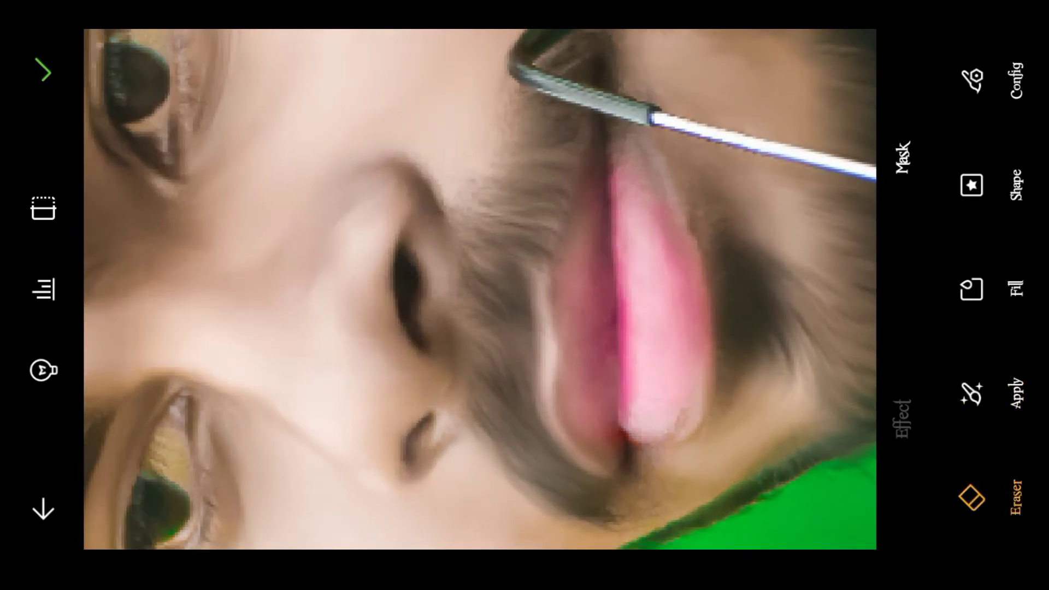
pyautogui.scroll(-5, 546, 284)
pyautogui.scroll(-3, 552, 284)
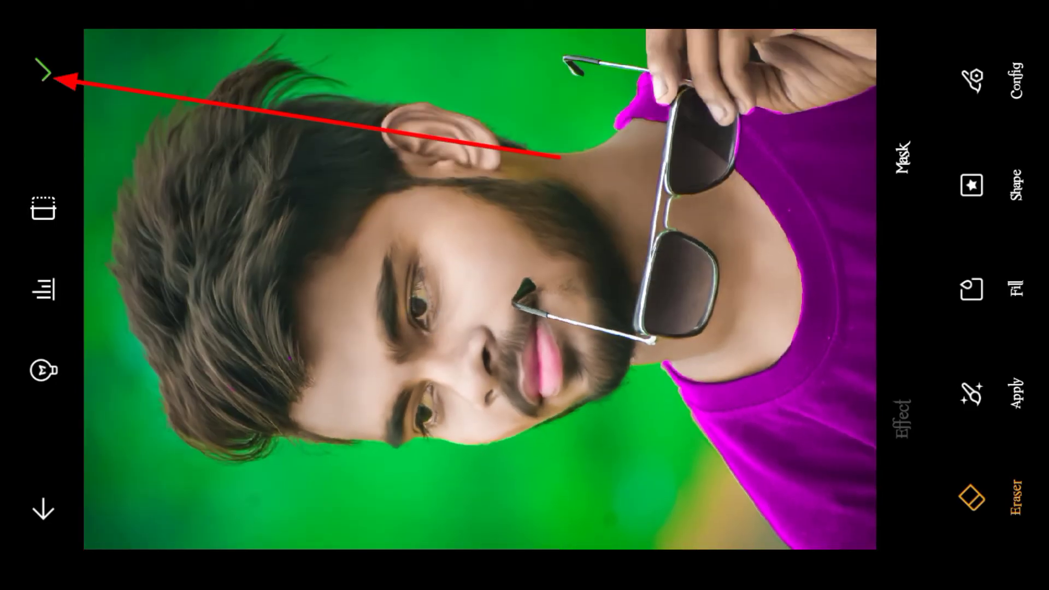
pyautogui.click(43, 53)
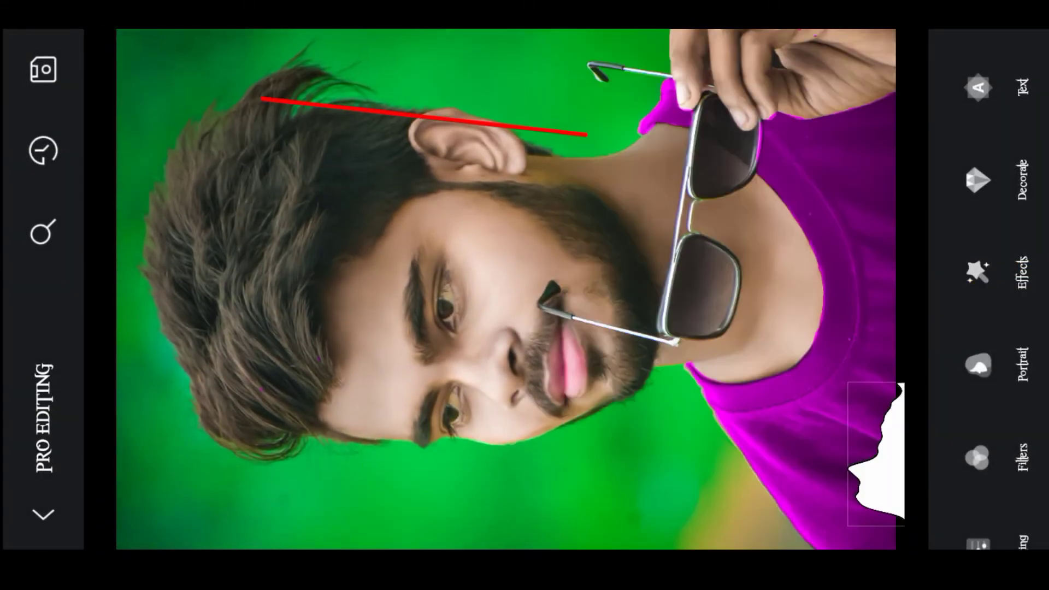
# Step: Save the painted portrait from PicsArt with PNG picture quality
pyautogui.click(42, 69)
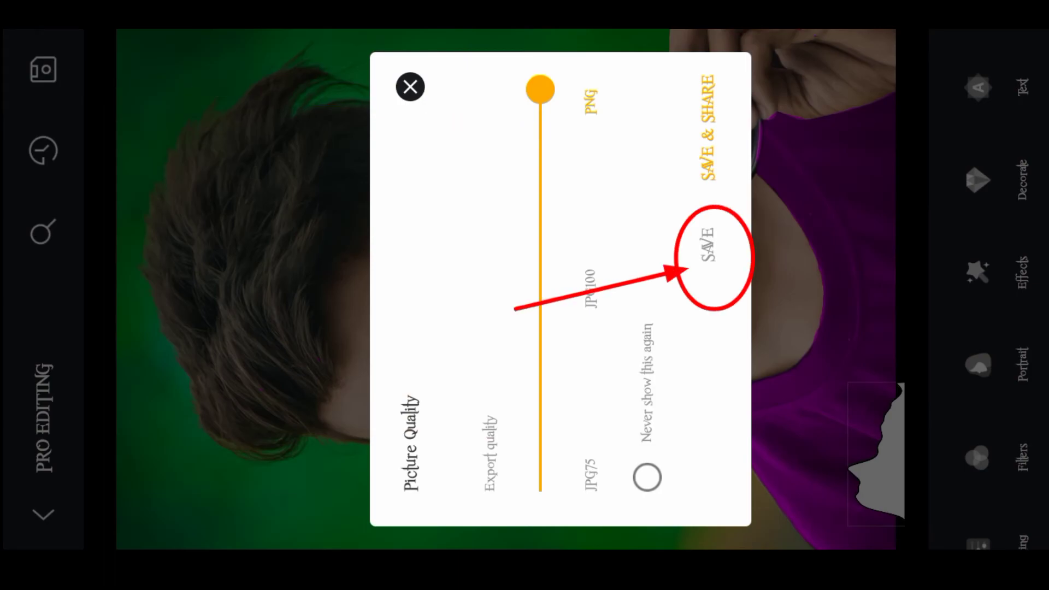
pyautogui.click(708, 244)
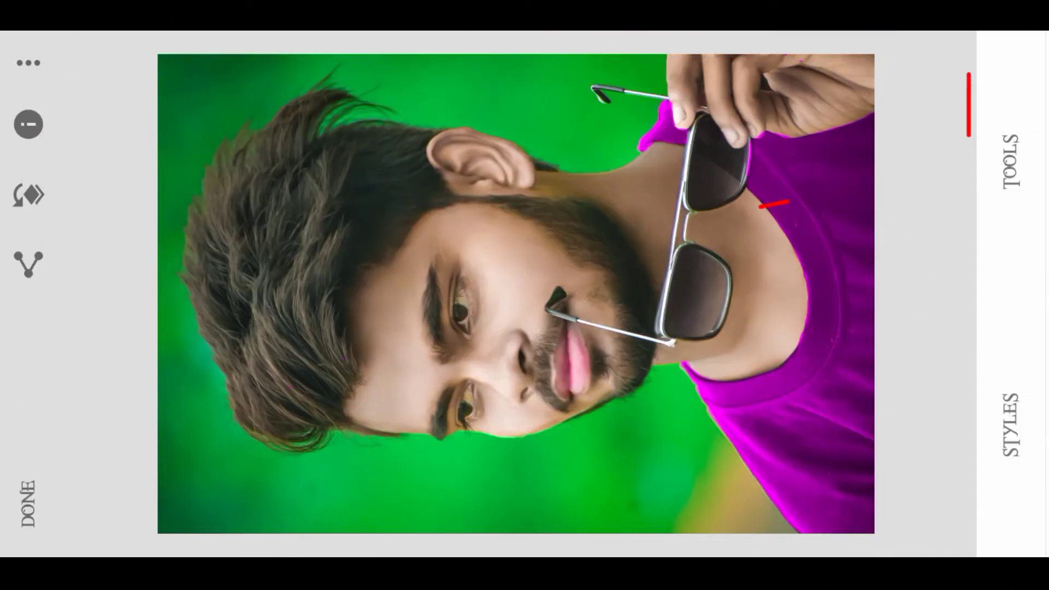
# Step: Apply Tune image with saturation -48, ambiance +24, shadows -6 and contrast -7
pyautogui.click(1011, 162)
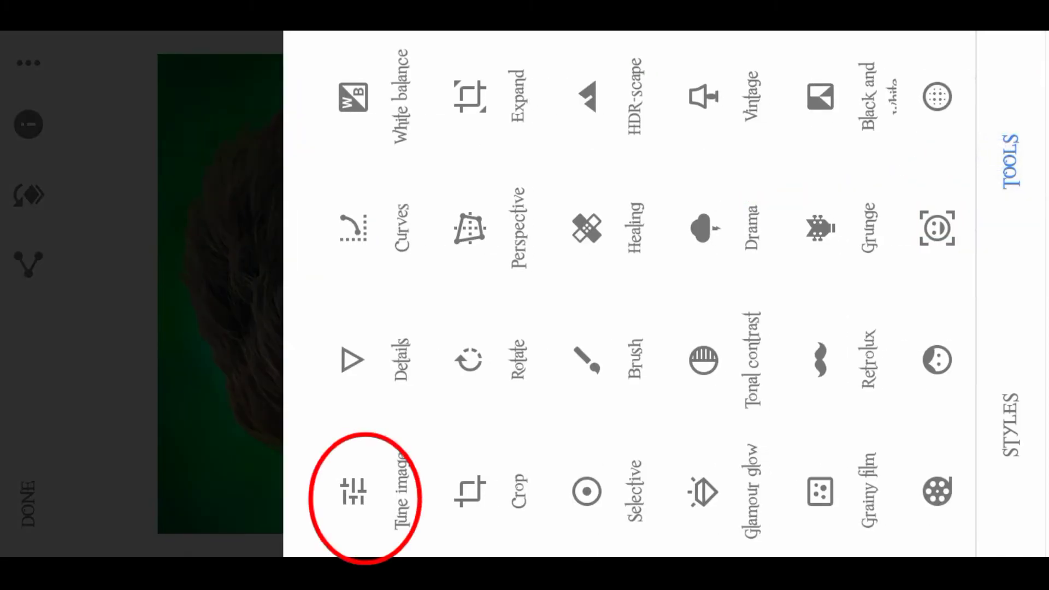
pyautogui.click(353, 491)
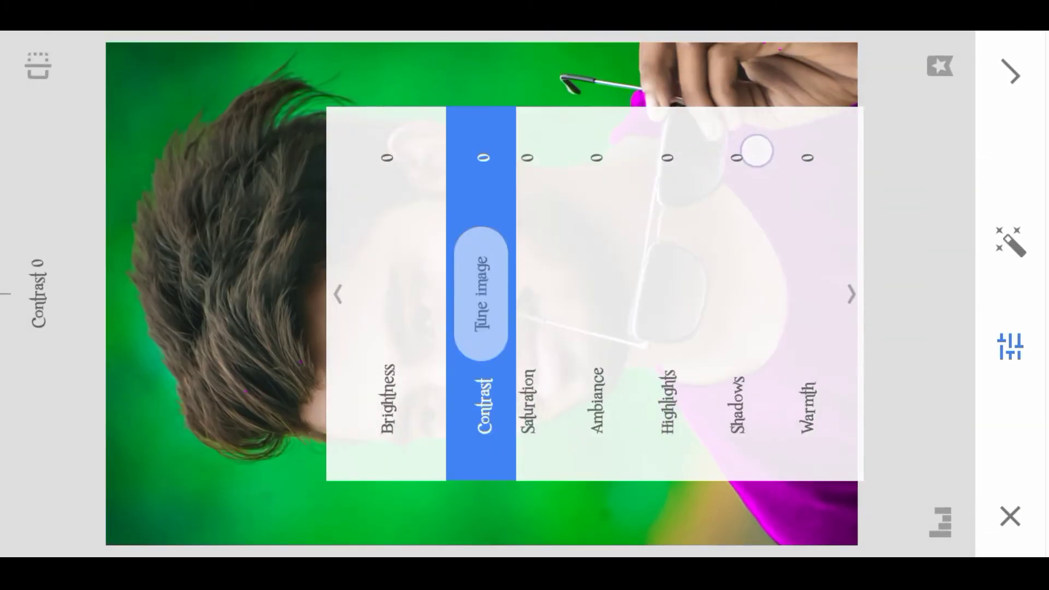
pyautogui.moveTo(757, 150); pyautogui.dragTo(719, 137)
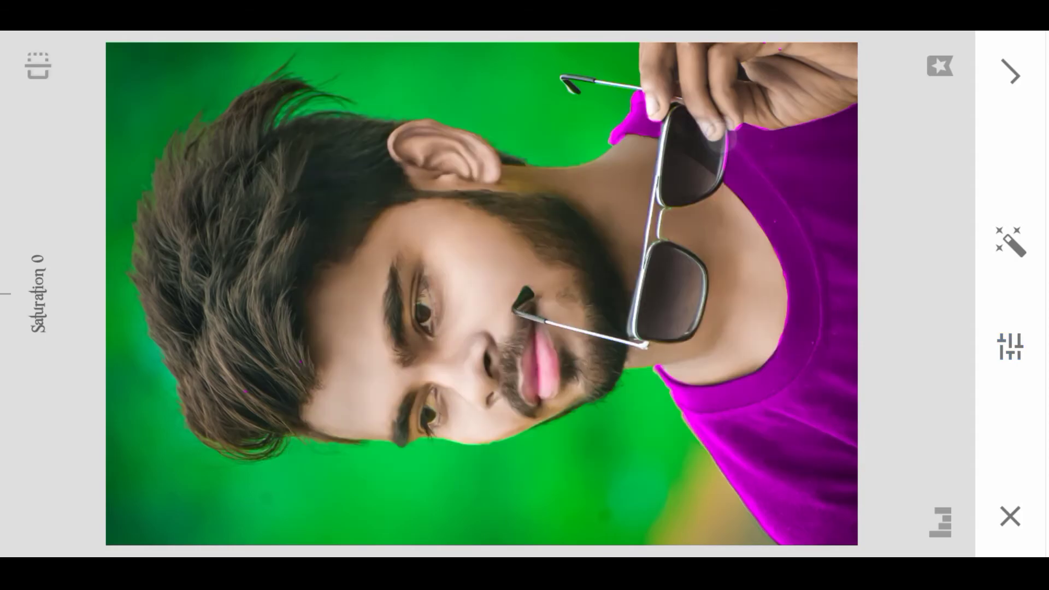
pyautogui.moveTo(793, 159); pyautogui.dragTo(796, 144)
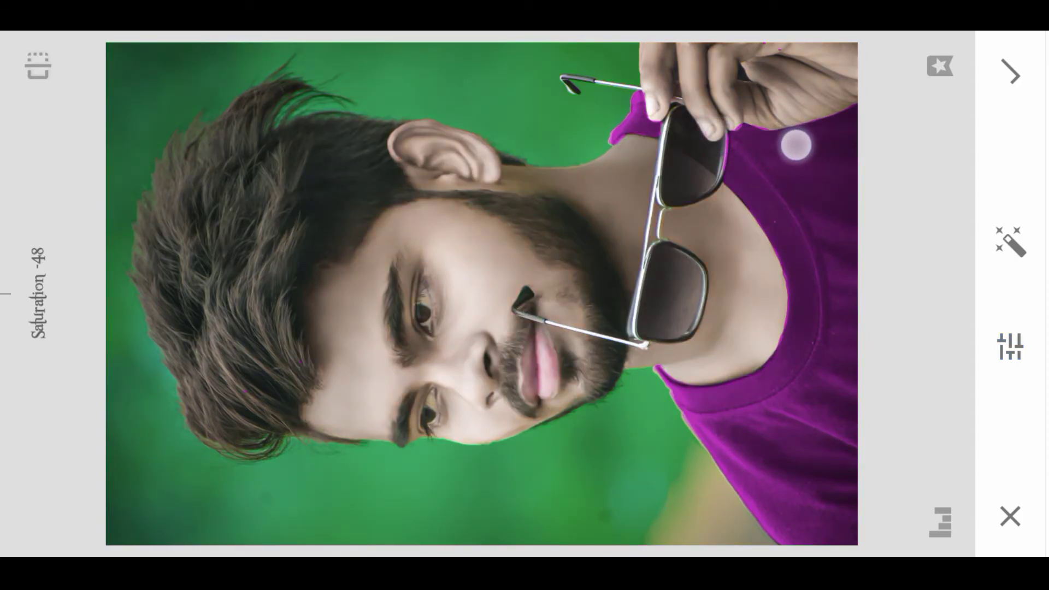
pyautogui.moveTo(749, 136)
pyautogui.mouseDown()
pyautogui.moveTo(762, 140)
pyautogui.moveTo(769, 116)
pyautogui.moveTo(844, 150)
pyautogui.mouseUp()
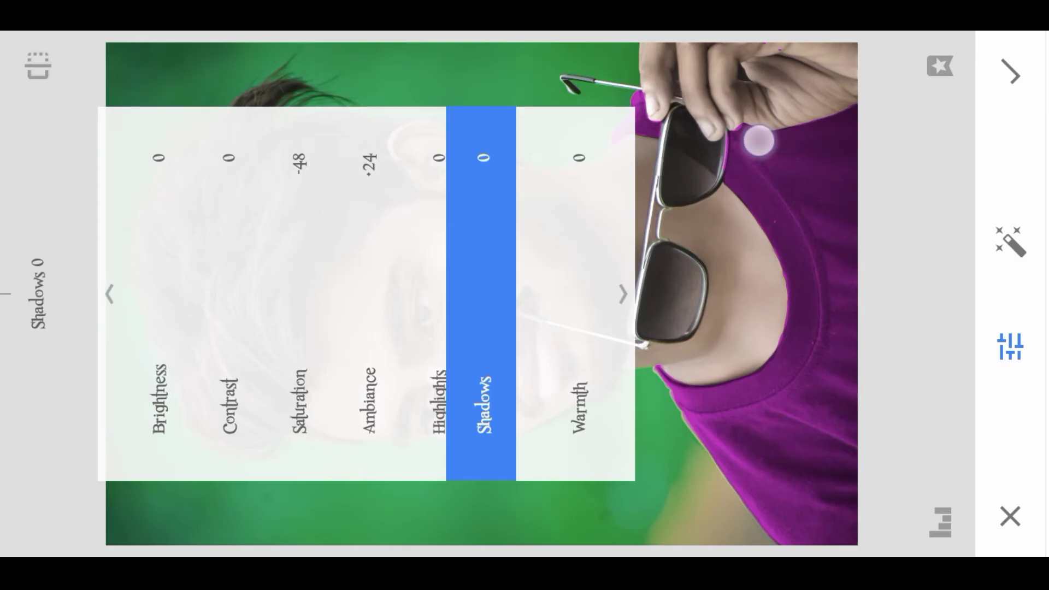
pyautogui.moveTo(760, 141)
pyautogui.mouseDown()
pyautogui.moveTo(793, 124)
pyautogui.moveTo(796, 175)
pyautogui.mouseUp()
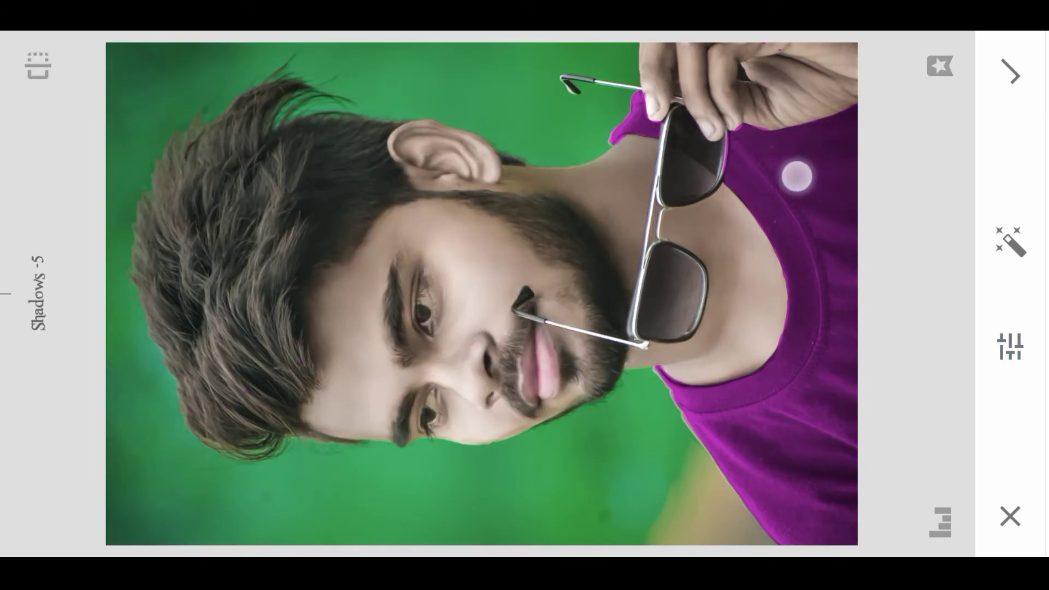
pyautogui.moveTo(761, 122); pyautogui.dragTo(975, 139)
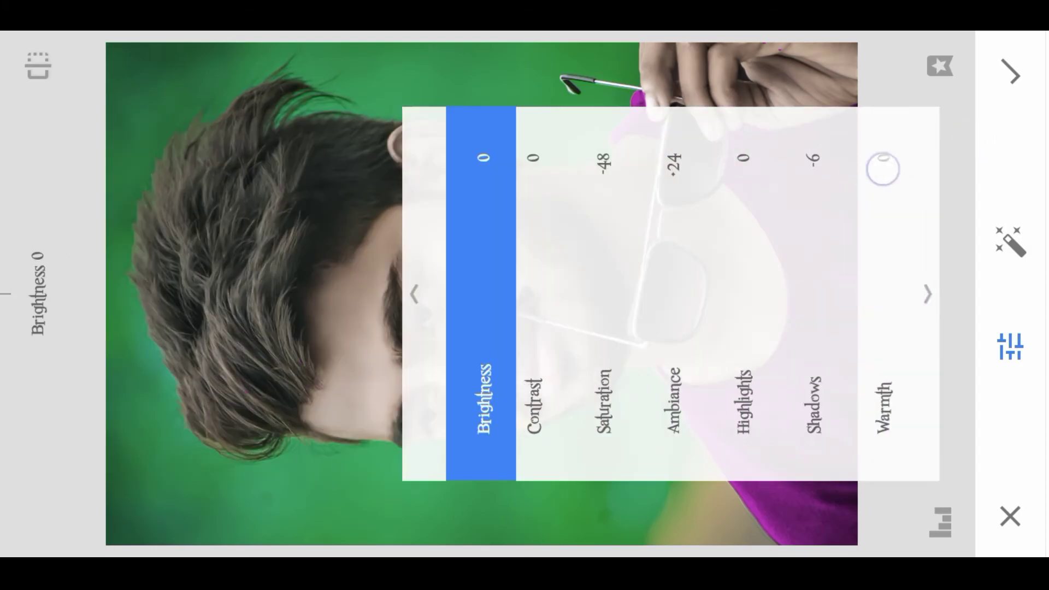
pyautogui.moveTo(976, 139); pyautogui.dragTo(902, 169)
pyautogui.moveTo(791, 129)
pyautogui.mouseDown()
pyautogui.moveTo(787, 103)
pyautogui.moveTo(791, 139)
pyautogui.moveTo(824, 140)
pyautogui.mouseUp()
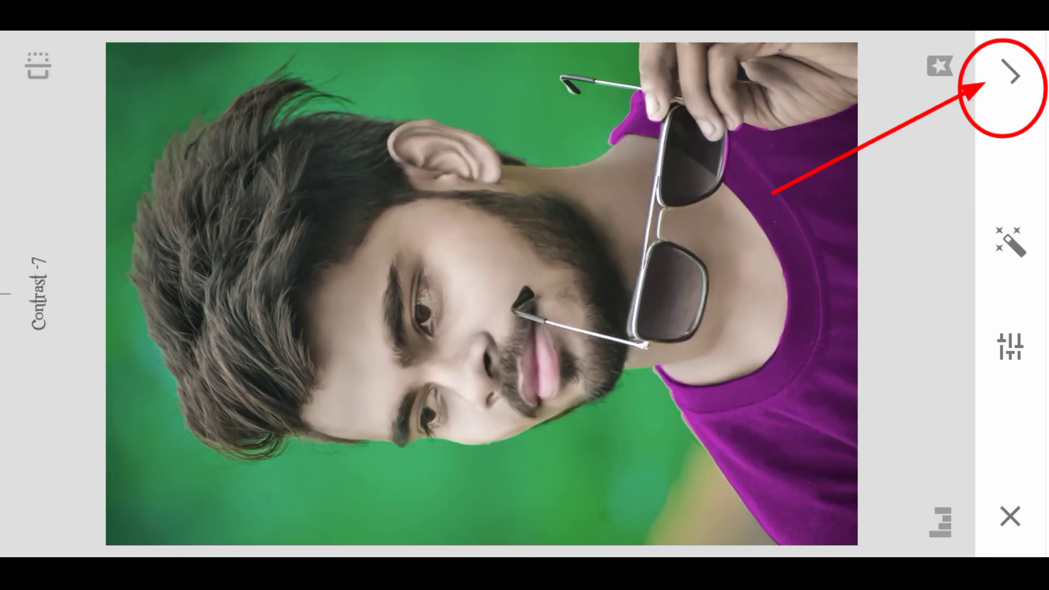
pyautogui.click(1012, 74)
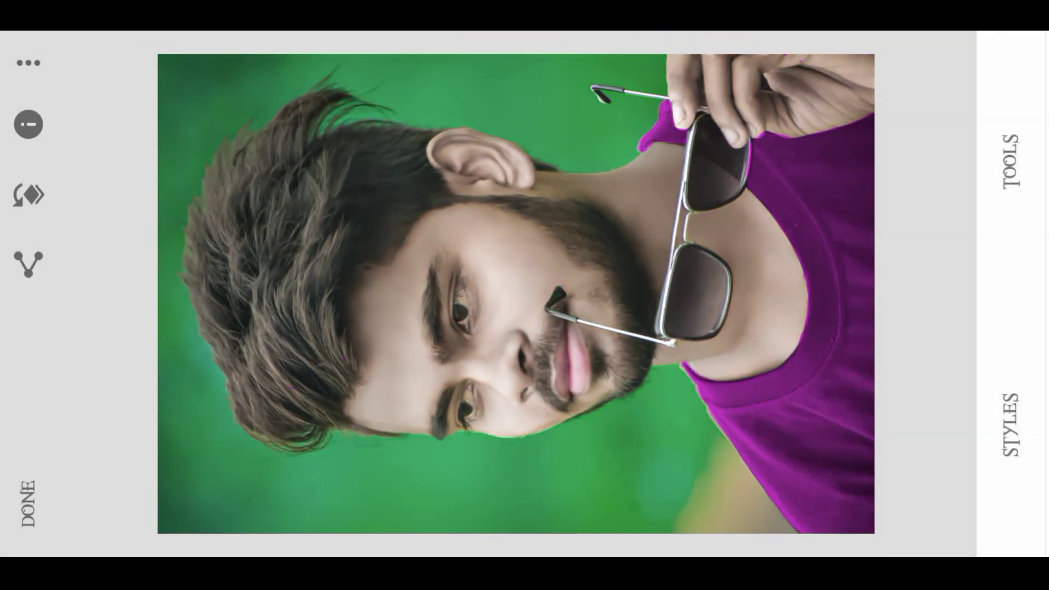
# Step: Apply the Details tool with Sharpening +50 and Structure +100
pyautogui.click(1011, 162)
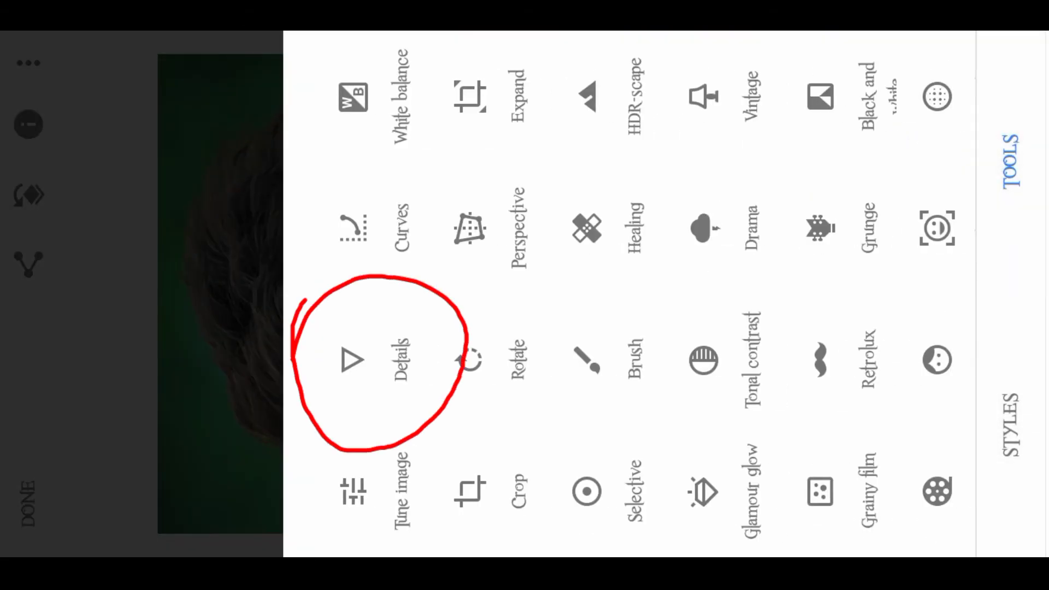
pyautogui.click(352, 360)
pyautogui.moveTo(722, 133)
pyautogui.mouseDown()
pyautogui.moveTo(707, 131)
pyautogui.moveTo(829, 146)
pyautogui.moveTo(672, 129)
pyautogui.mouseUp()
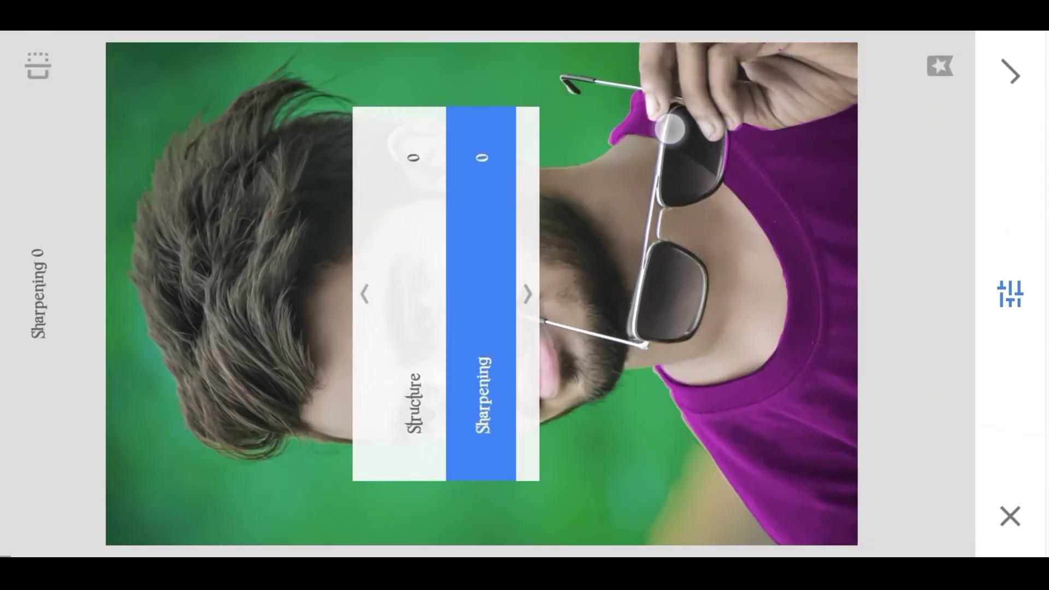
pyautogui.moveTo(783, 214)
pyautogui.mouseDown()
pyautogui.moveTo(775, 101)
pyautogui.moveTo(787, 96)
pyautogui.mouseUp()
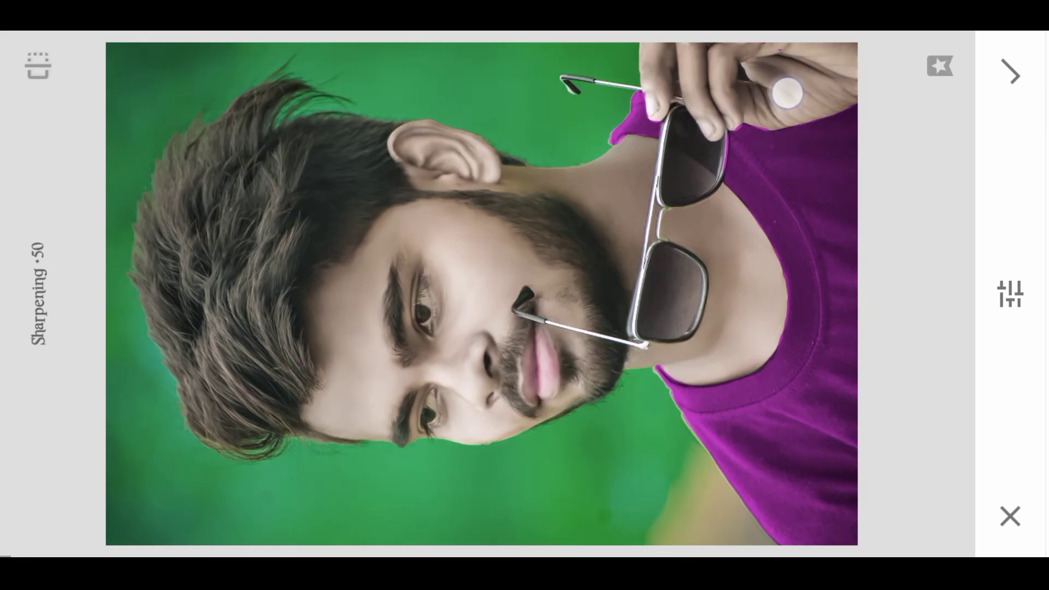
pyautogui.moveTo(874, 147); pyautogui.dragTo(897, 146)
pyautogui.moveTo(743, 122)
pyautogui.mouseDown()
pyautogui.moveTo(751, 69)
pyautogui.moveTo(750, 97)
pyautogui.moveTo(763, 92)
pyautogui.mouseUp()
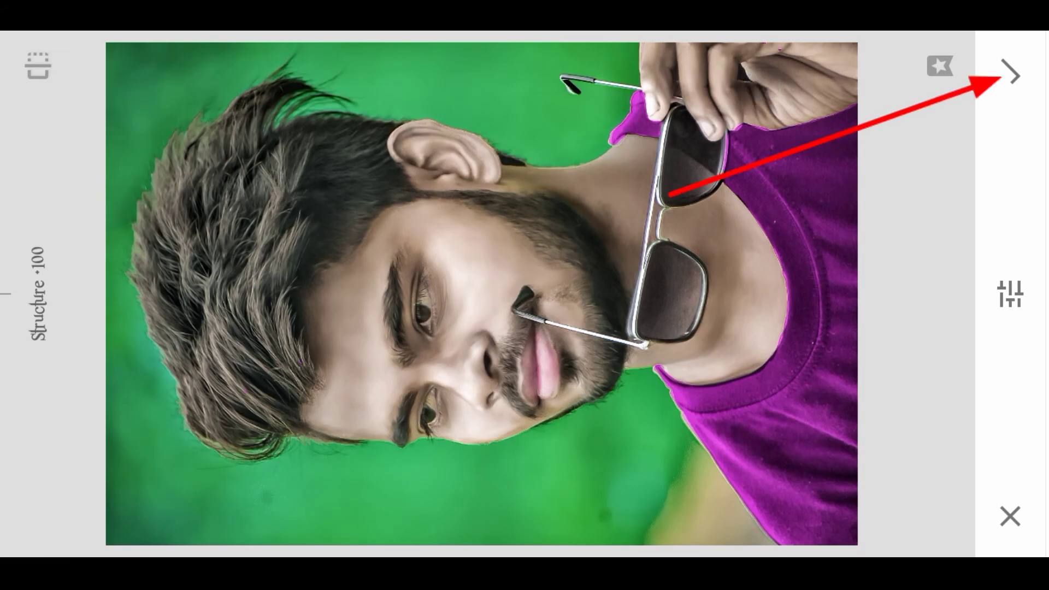
pyautogui.click(1010, 73)
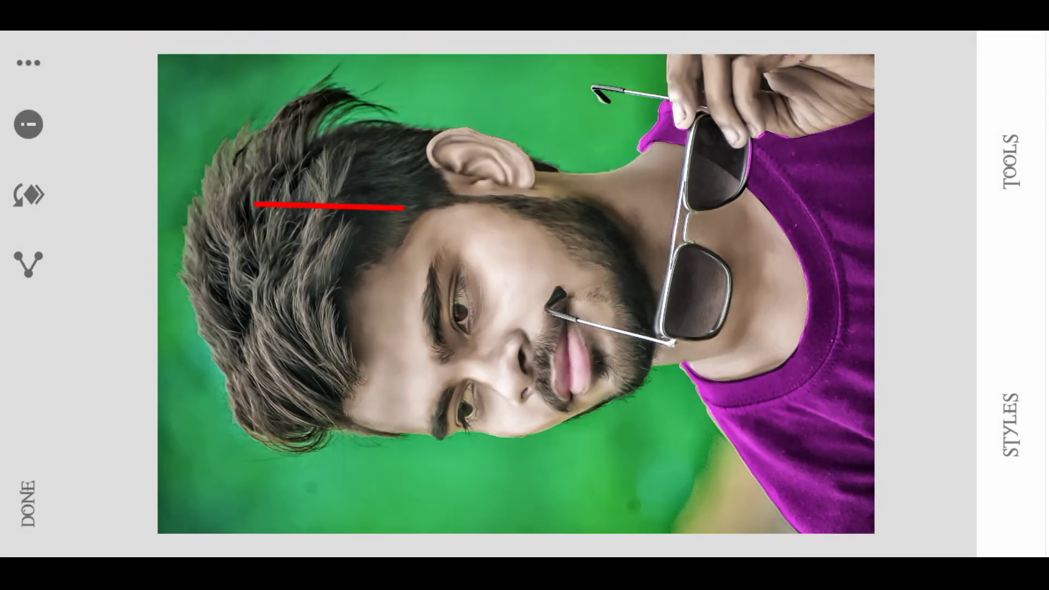
# Step: Open the Details edit's brush from the edit stack with the red mask overlay shown
pyautogui.click(38, 194)
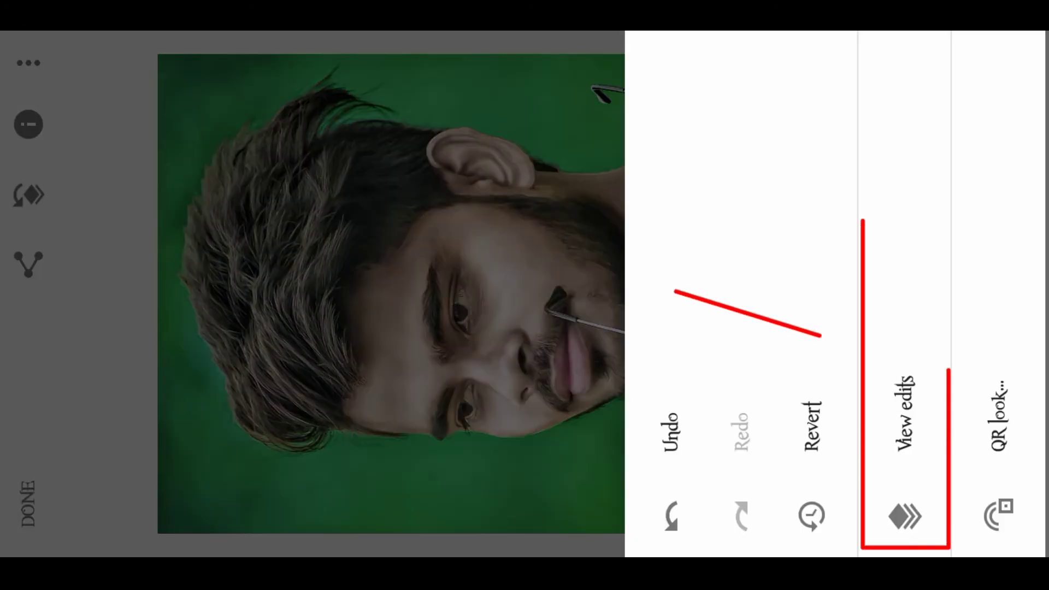
pyautogui.click(911, 273)
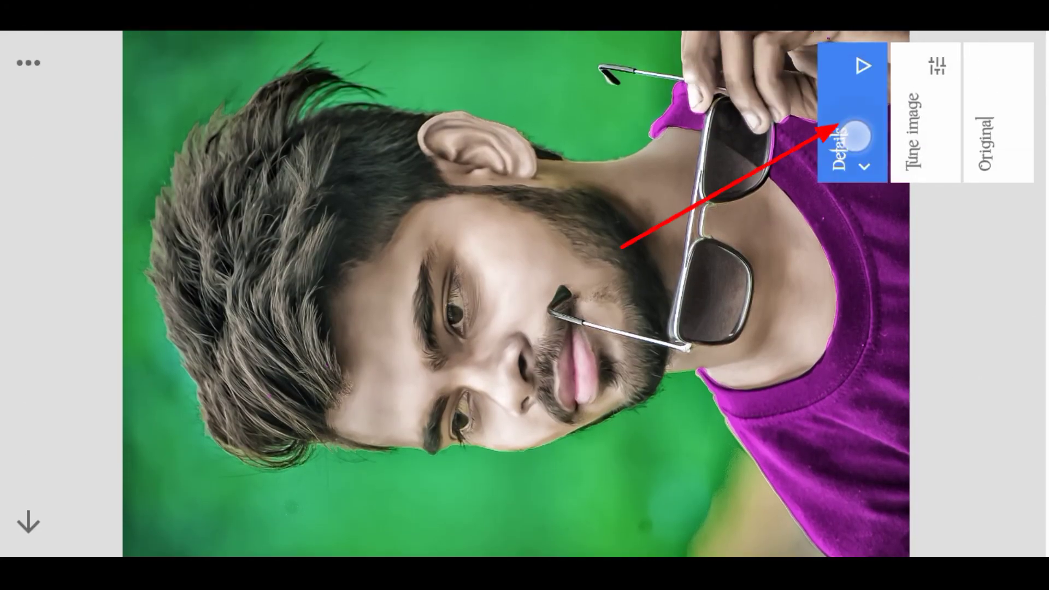
pyautogui.click(856, 136)
pyautogui.click(846, 285)
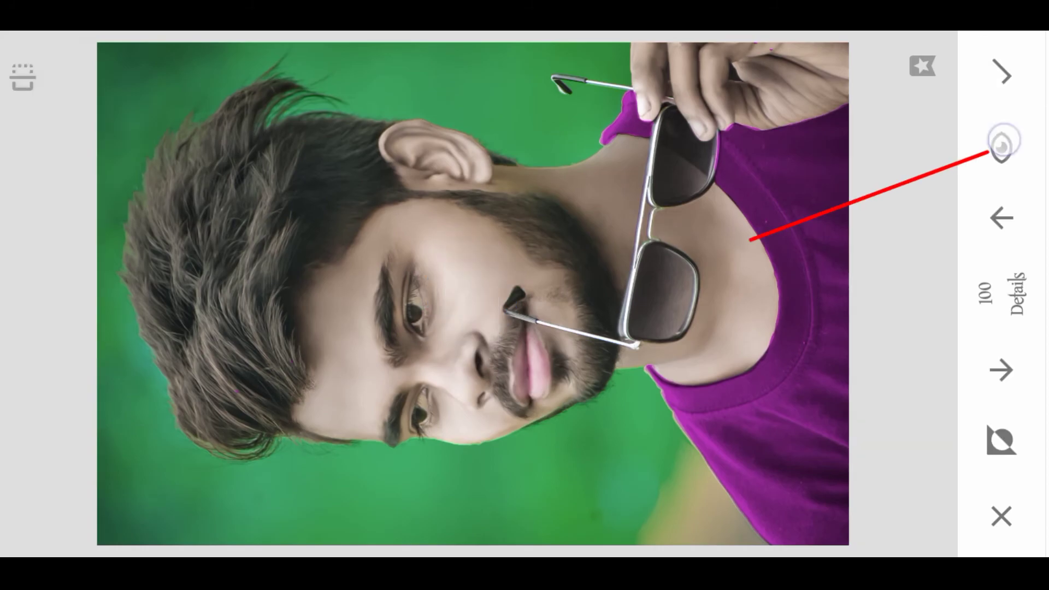
pyautogui.click(1002, 145)
# Step: Paint the Details mask across the hair at strength 100
pyautogui.moveTo(180, 257); pyautogui.dragTo(227, 298)
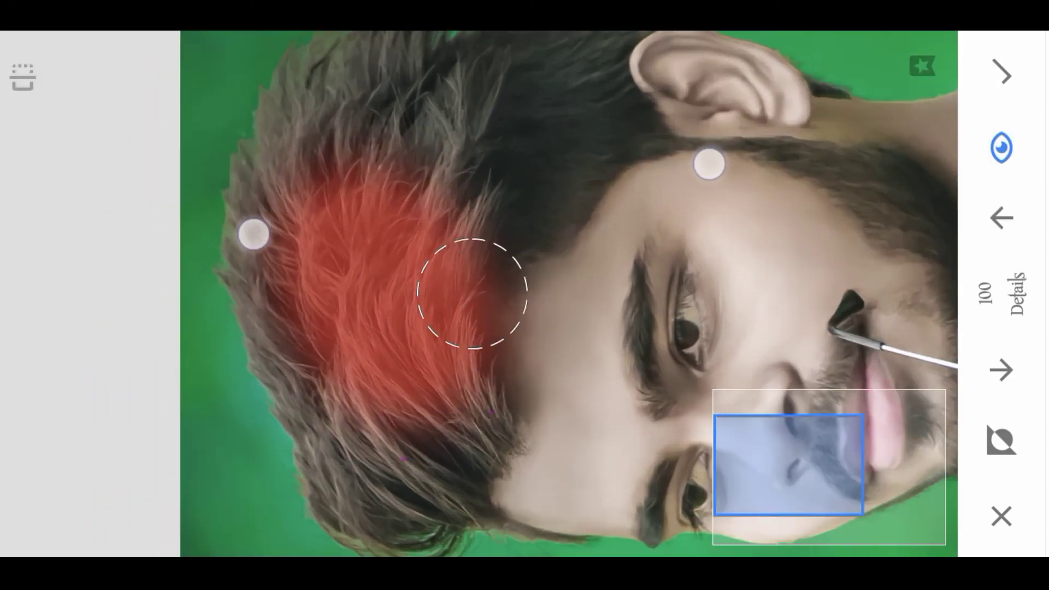
pyautogui.scroll(2, 481, 199)
pyautogui.moveTo(130, 271); pyautogui.dragTo(281, 484)
pyautogui.moveTo(163, 153); pyautogui.dragTo(336, 187)
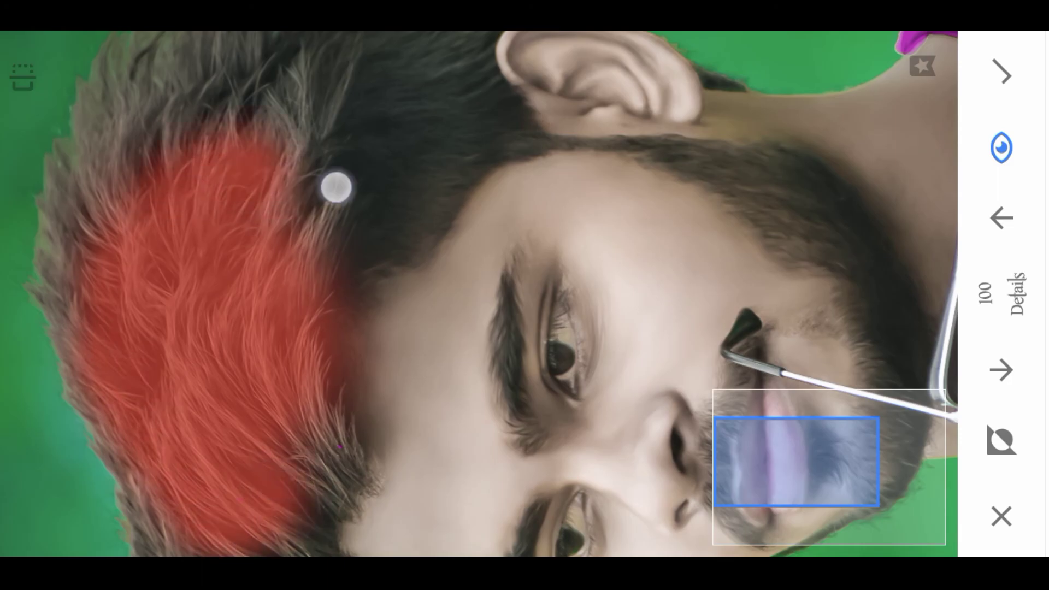
pyautogui.scroll(-2, 336, 188)
pyautogui.moveTo(103, 288)
pyautogui.mouseDown()
pyautogui.moveTo(363, 222)
pyautogui.moveTo(183, 415)
pyautogui.mouseUp()
pyautogui.scroll(3, 182, 414)
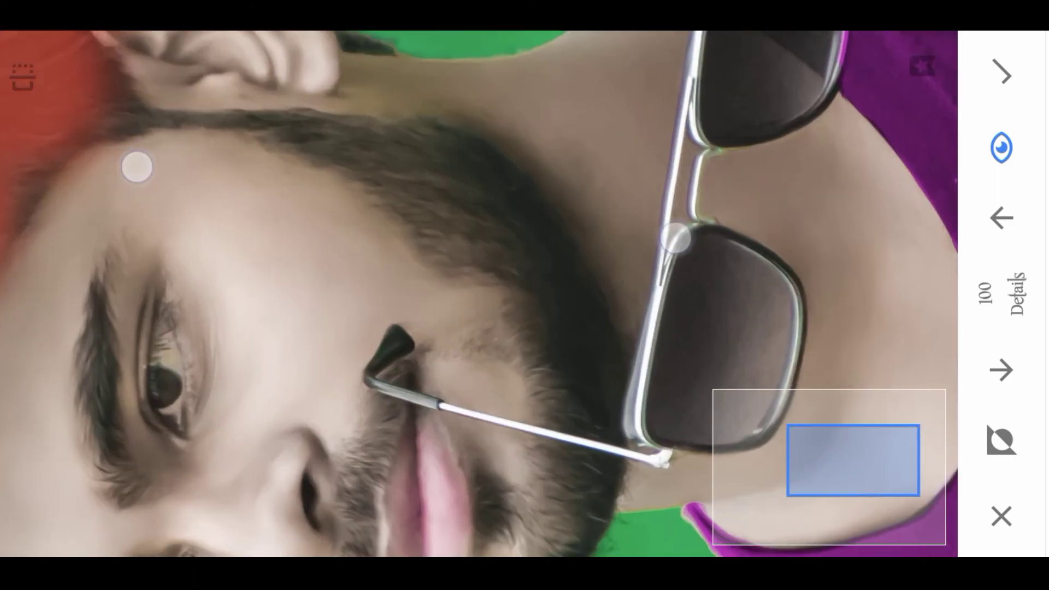
# Step: Paint the Details mask over the beard, sideburn and eyebrows
pyautogui.moveTo(235, 164); pyautogui.dragTo(459, 202)
pyautogui.scroll(2, 463, 145)
pyautogui.moveTo(463, 145); pyautogui.dragTo(643, 433)
pyautogui.scroll(2, 628, 254)
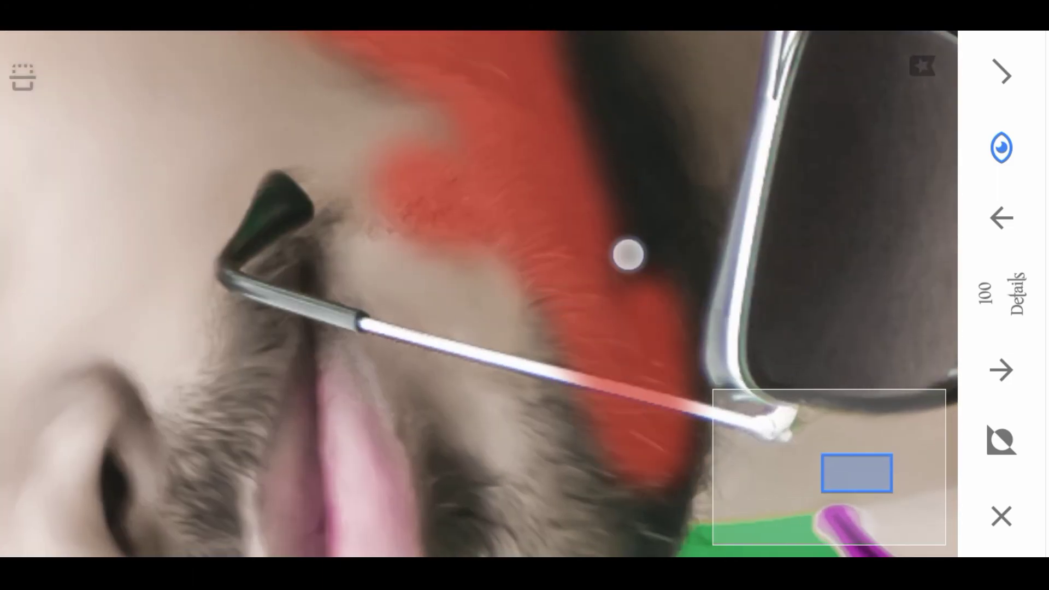
pyautogui.moveTo(628, 254); pyautogui.dragTo(615, 281)
pyautogui.moveTo(457, 431); pyautogui.dragTo(285, 201)
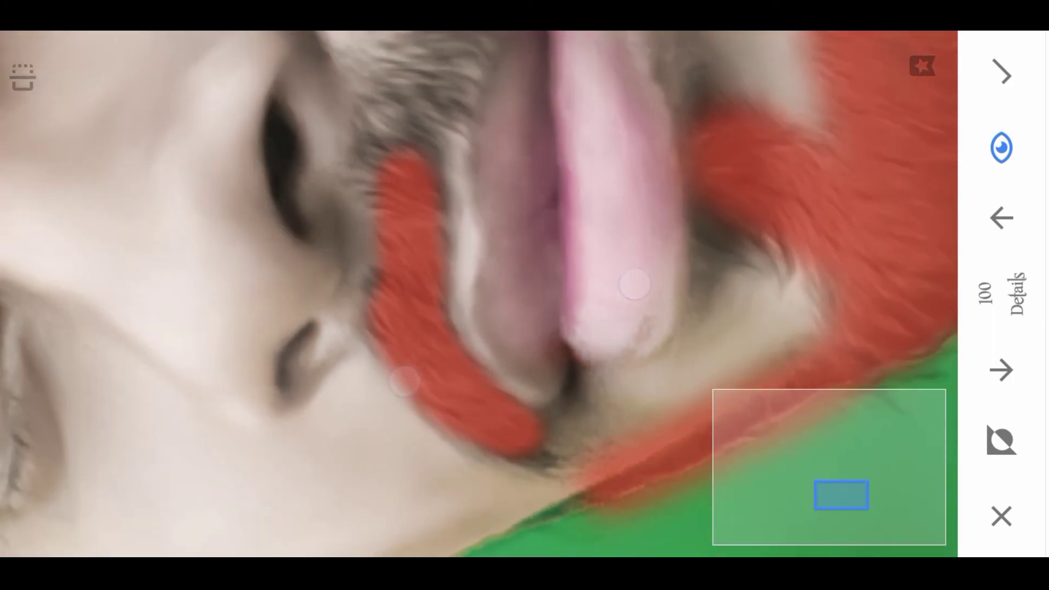
pyautogui.scroll(-2, 634, 284)
pyautogui.moveTo(634, 284); pyautogui.dragTo(743, 278)
pyautogui.moveTo(546, 137); pyautogui.dragTo(536, 328)
pyautogui.moveTo(218, 82)
pyautogui.mouseDown()
pyautogui.moveTo(172, 276)
pyautogui.moveTo(377, 306)
pyautogui.mouseUp()
# Step: Erase stray mask at strength 0, touch up ear and hair tips at 50, and hide the overlay
pyautogui.click(1001, 370)
pyautogui.moveTo(485, 269); pyautogui.dragTo(350, 382)
pyautogui.scroll(2, 221, 210)
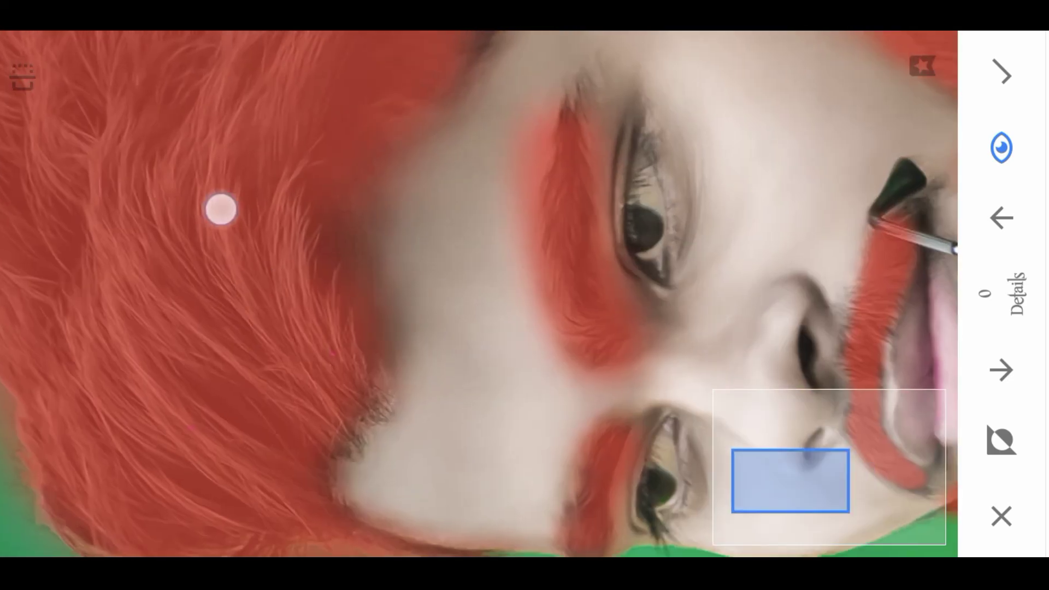
pyautogui.moveTo(220, 209); pyautogui.dragTo(249, 157)
pyautogui.scroll(2, 197, 234)
pyautogui.scroll(-2, 492, 273)
pyautogui.scroll(3, 492, 274)
pyautogui.click(1002, 217)
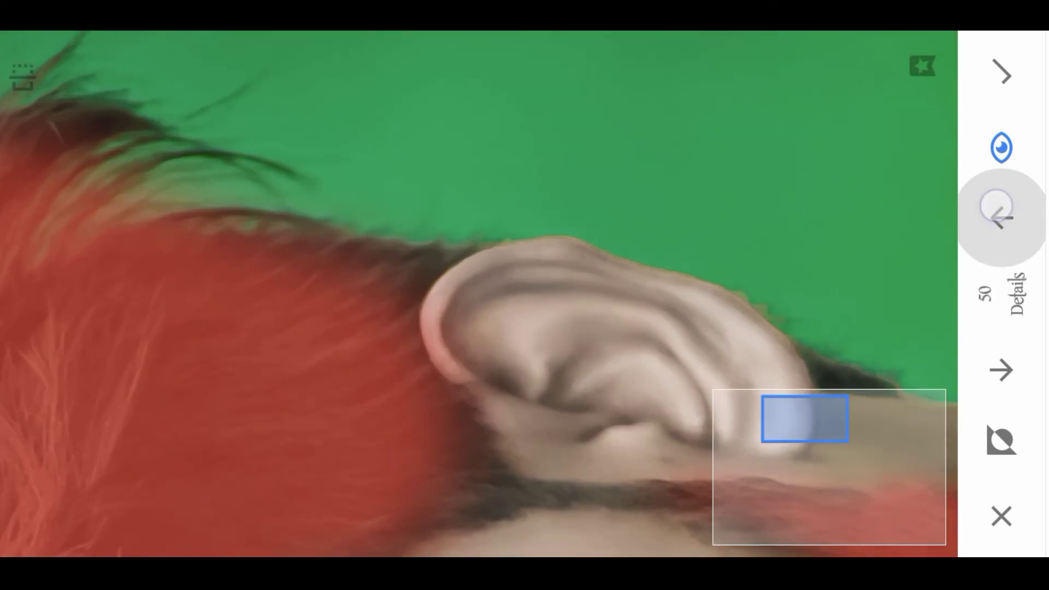
pyautogui.scroll(2, 397, 405)
pyautogui.moveTo(645, 328); pyautogui.dragTo(714, 345)
pyautogui.scroll(-3, 475, 295)
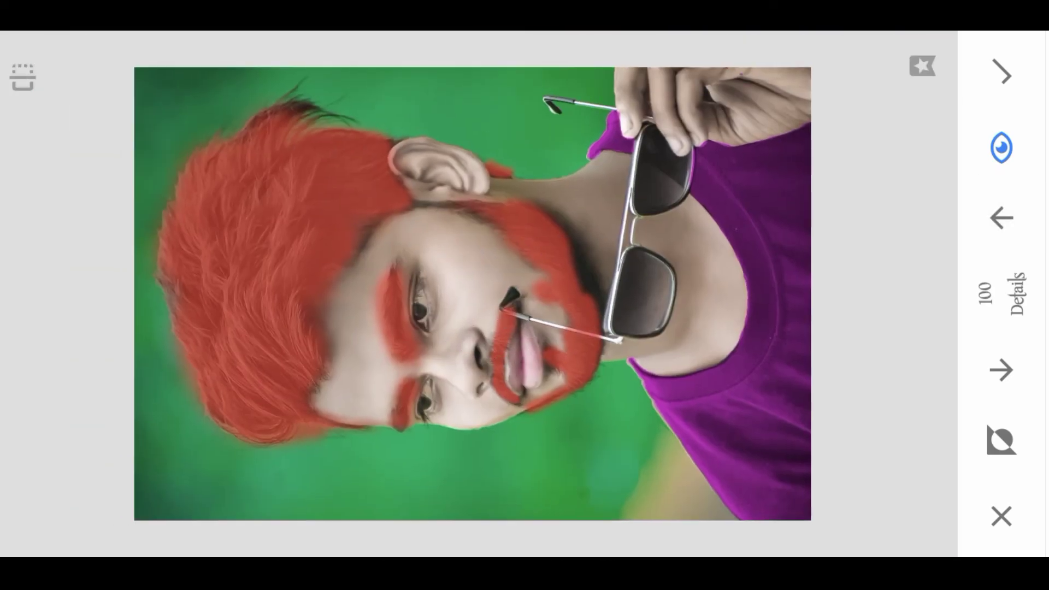
pyautogui.moveTo(202, 120); pyautogui.dragTo(322, 104)
pyautogui.click(1002, 147)
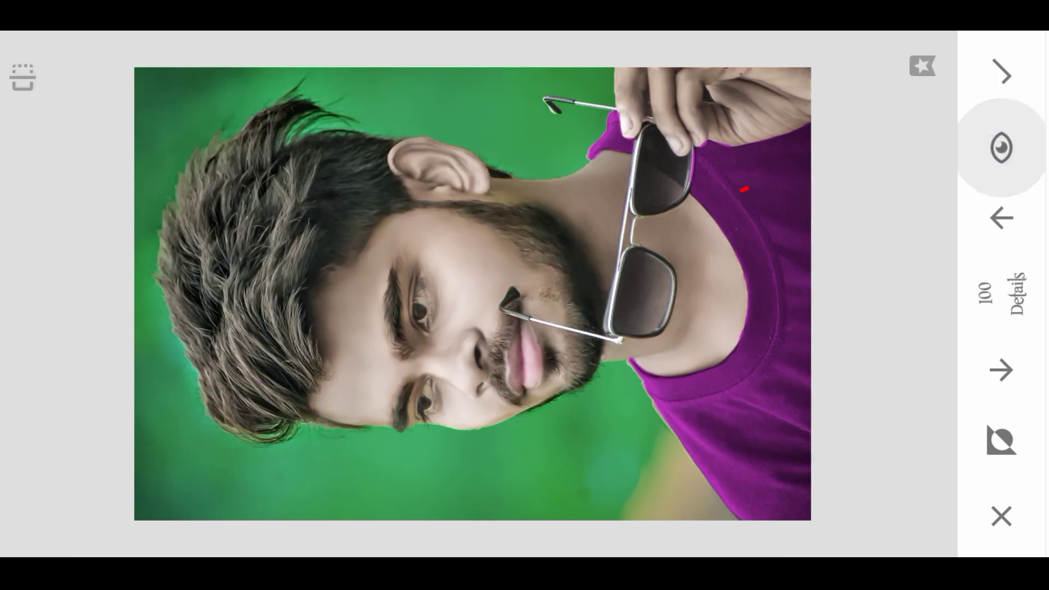
# Step: Commit the brushed Details edit, close the edit stack and finish with DONE
pyautogui.click(1002, 75)
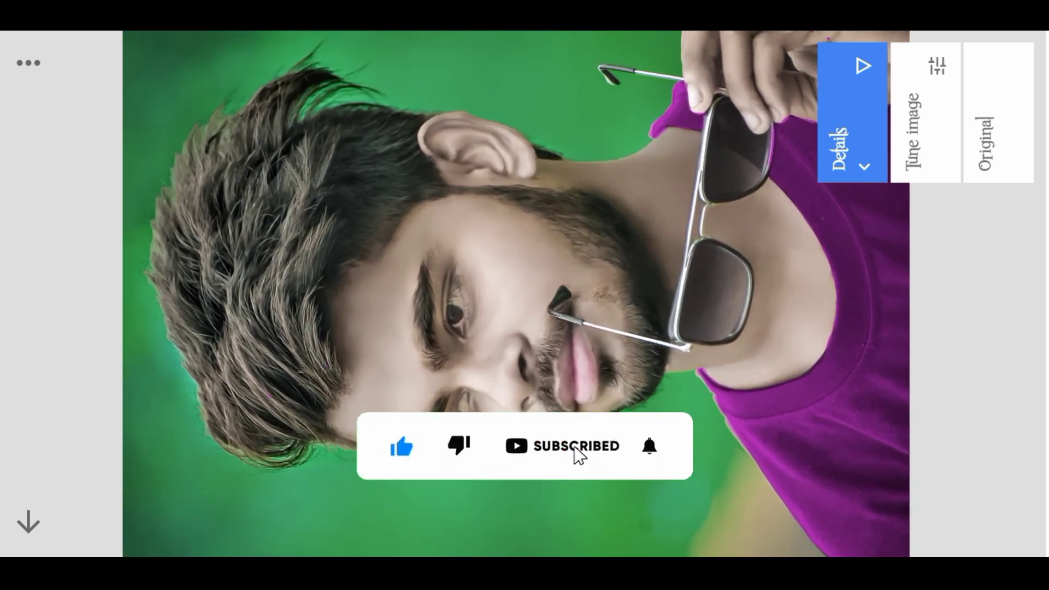
pyautogui.click(29, 523)
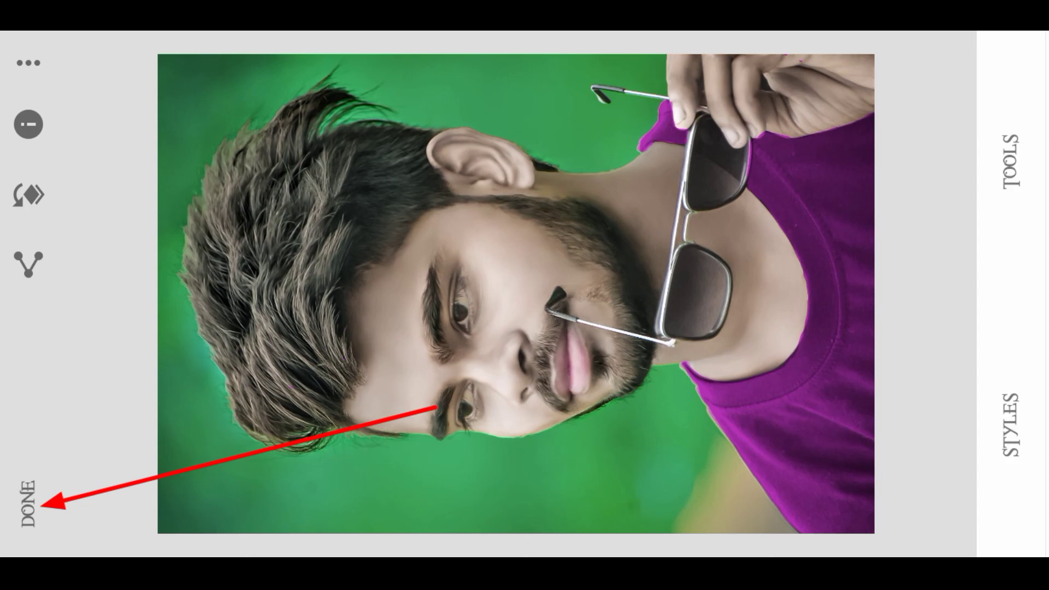
pyautogui.click(26, 500)
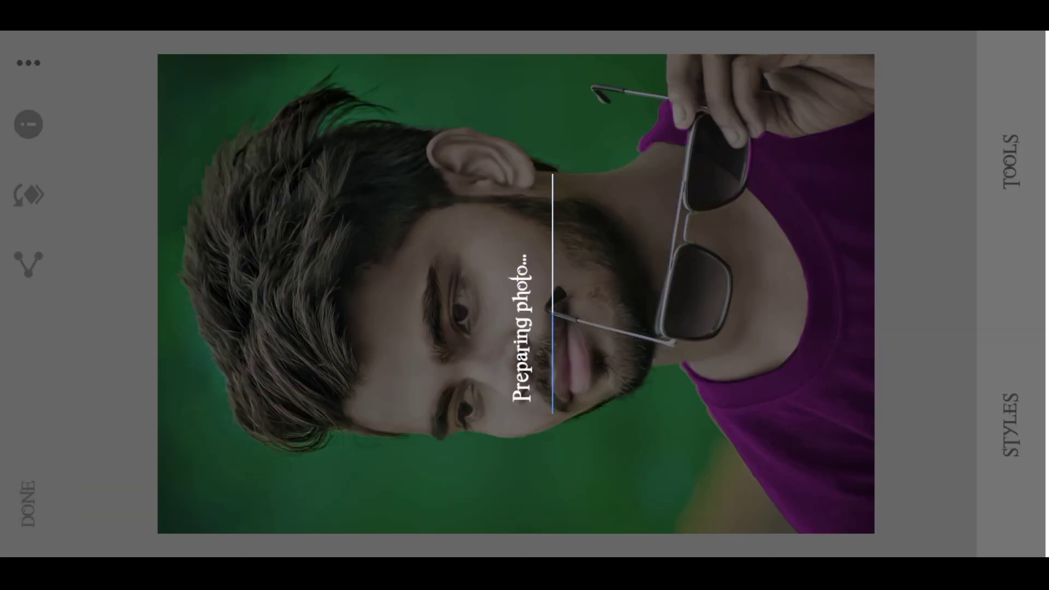